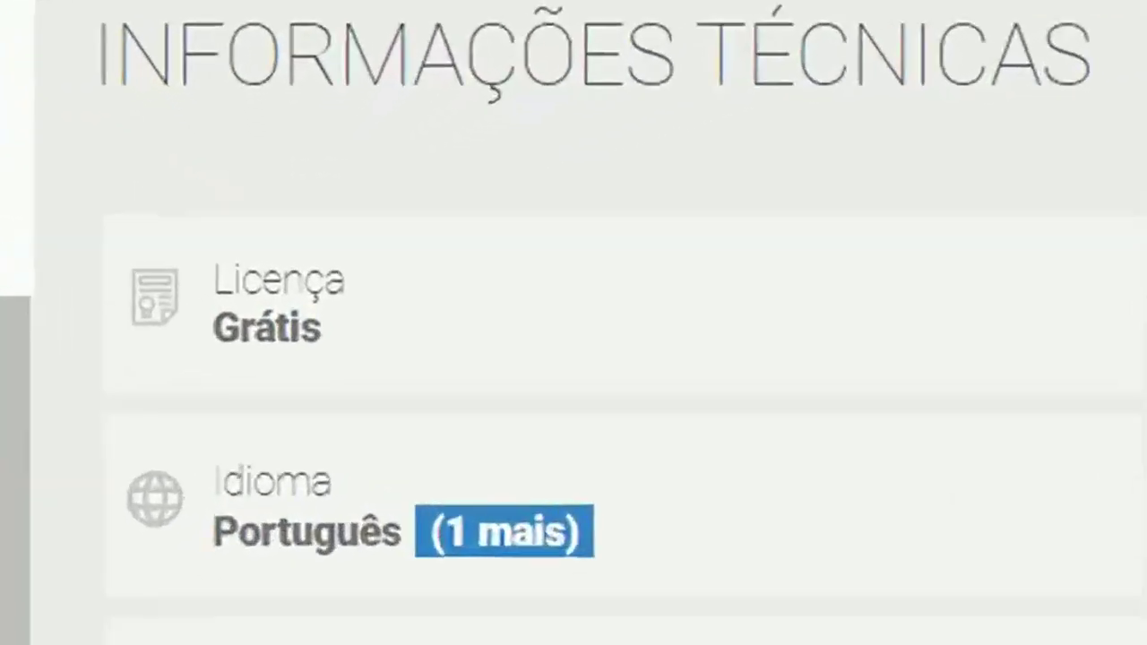
Check the licence details of Subtitle Workshop 2.51 on Uptodown and open the download page for its latest version
{"action": "double_click", "coordinate": [320, 328]}
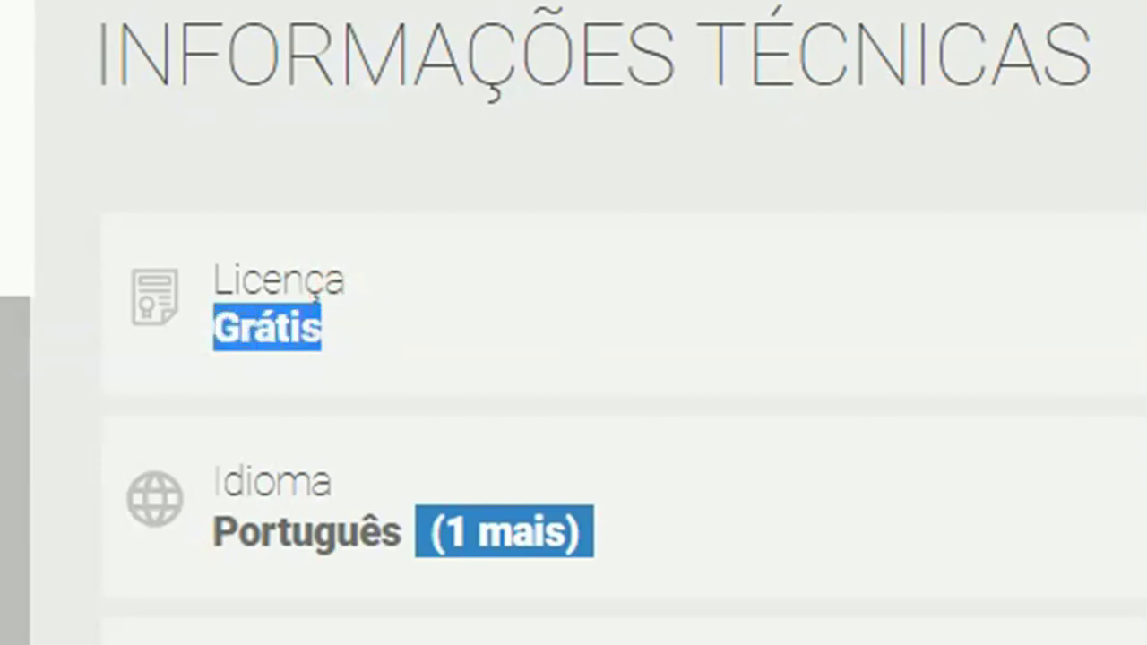
{"action": "scroll", "coordinate": [315, 313], "scroll_direction": "down", "scroll_amount": 10}
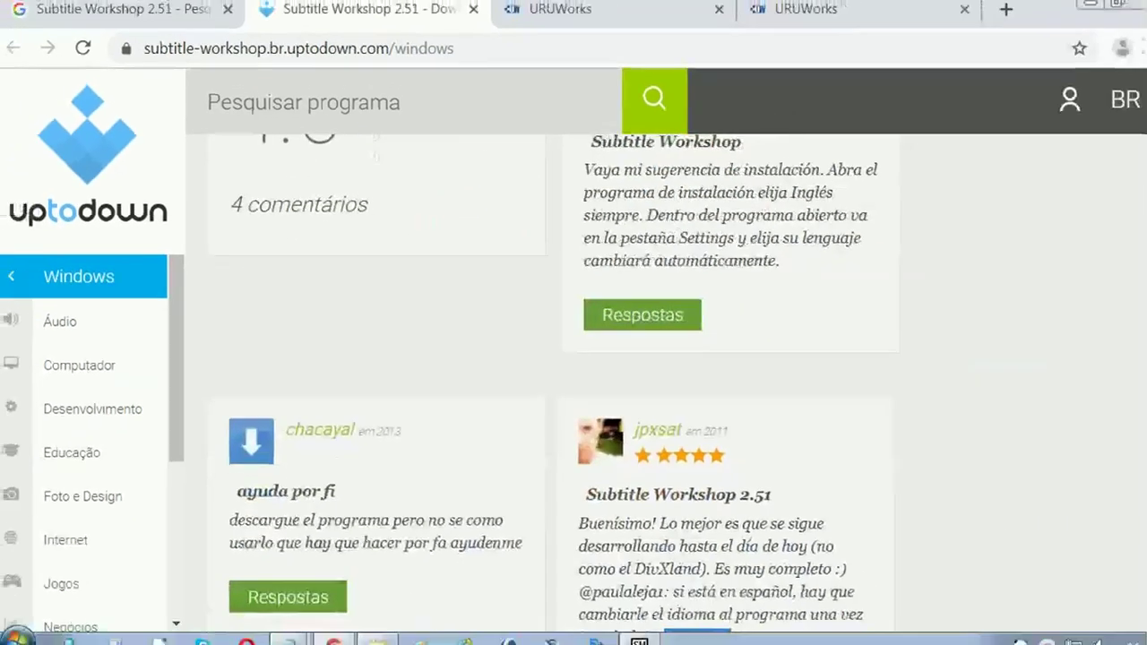
{"action": "left_click_drag", "start_coordinate": [1144, 378], "coordinate": [1120, 120]}
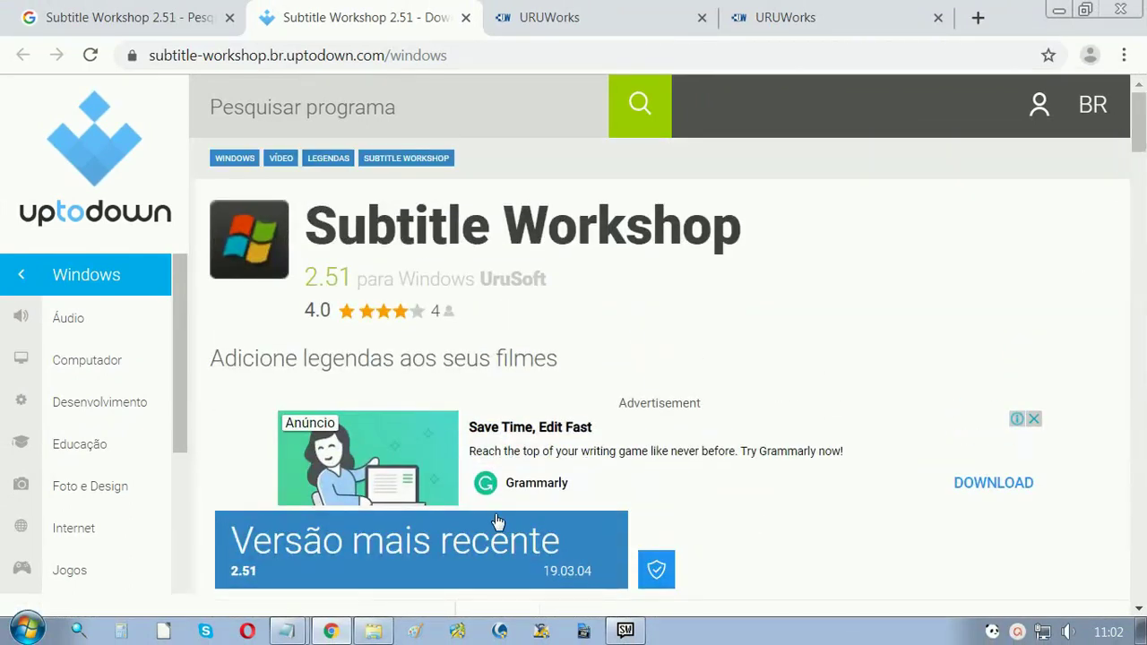
{"action": "left_click", "coordinate": [422, 556]}
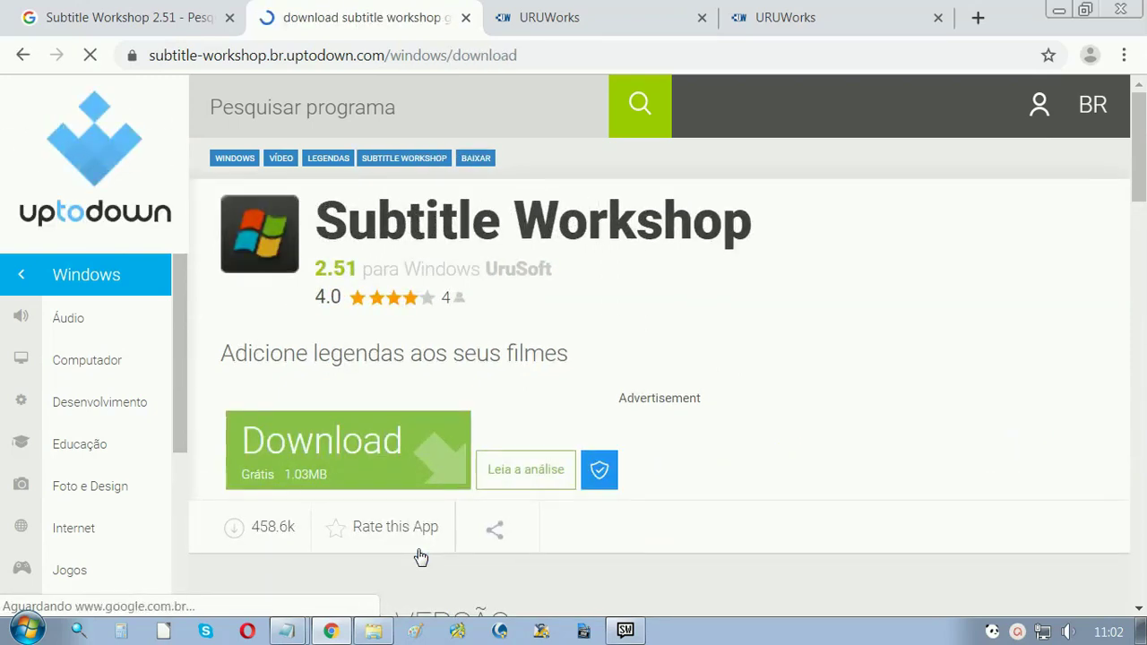
{"action": "scroll", "coordinate": [604, 475], "scroll_direction": "down", "scroll_amount": 1}
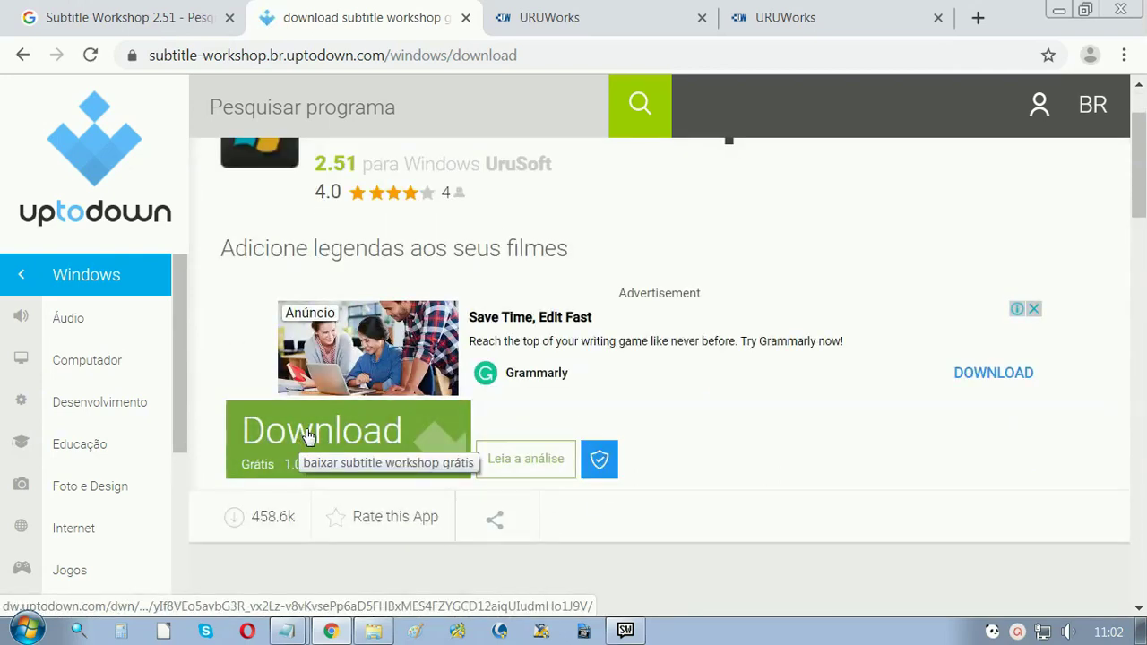
Look through the feature and preview sections of the URUWorks home page
{"action": "left_click", "coordinate": [597, 12]}
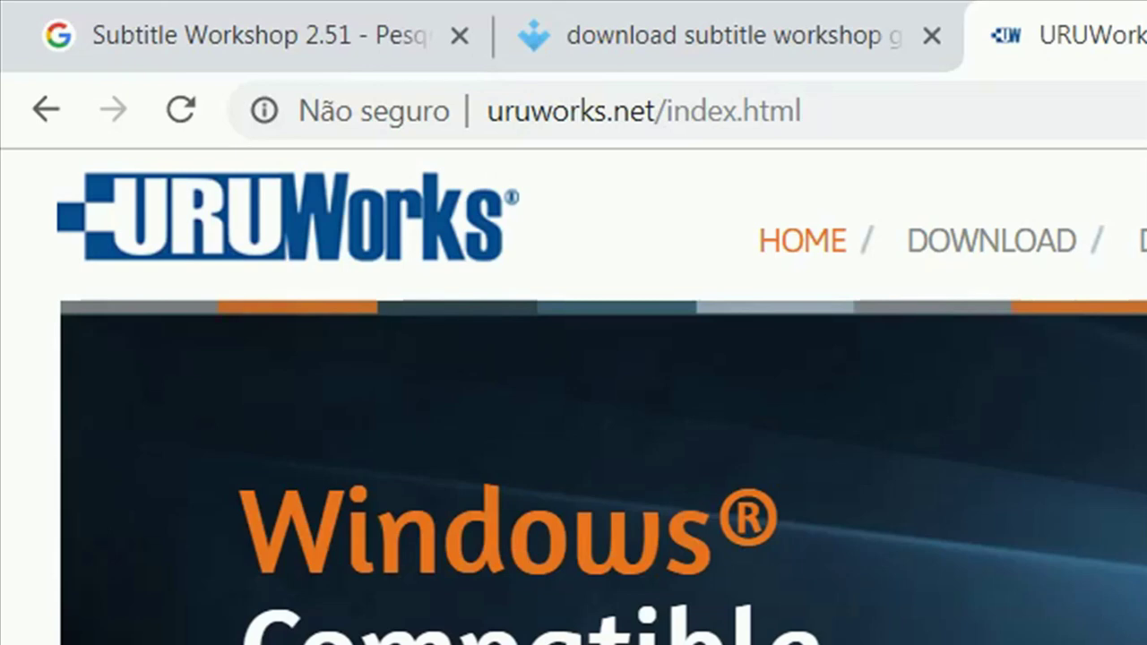
{"action": "scroll", "coordinate": [573, 394], "scroll_direction": "down", "scroll_amount": 8}
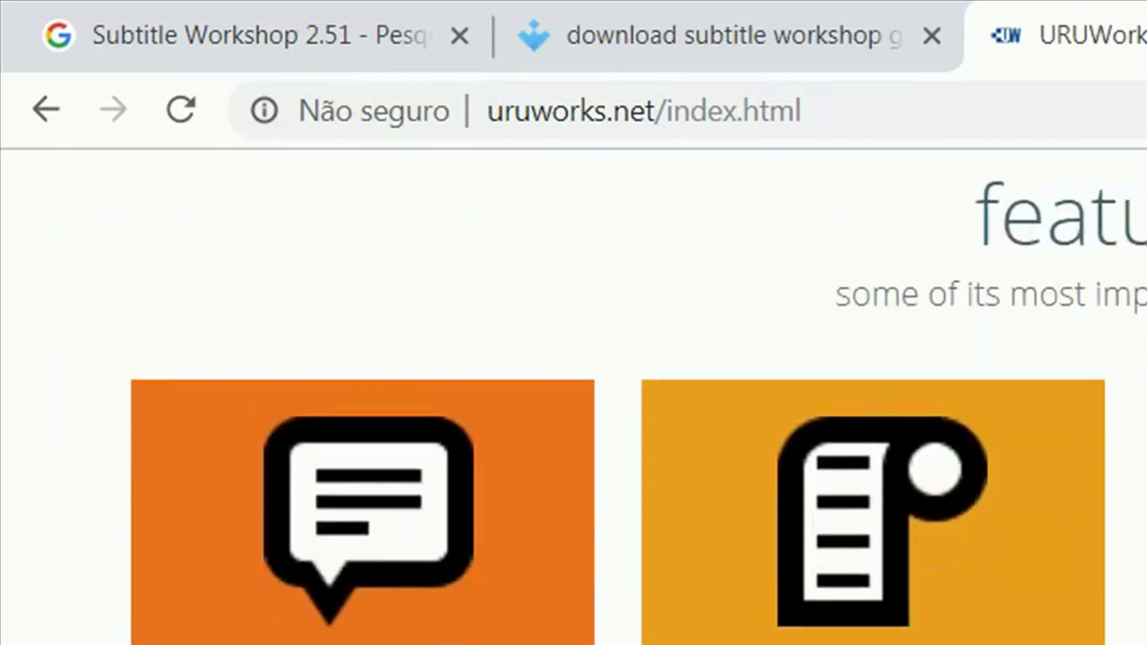
{"action": "scroll", "coordinate": [1145, 350], "scroll_direction": "down", "scroll_amount": 10}
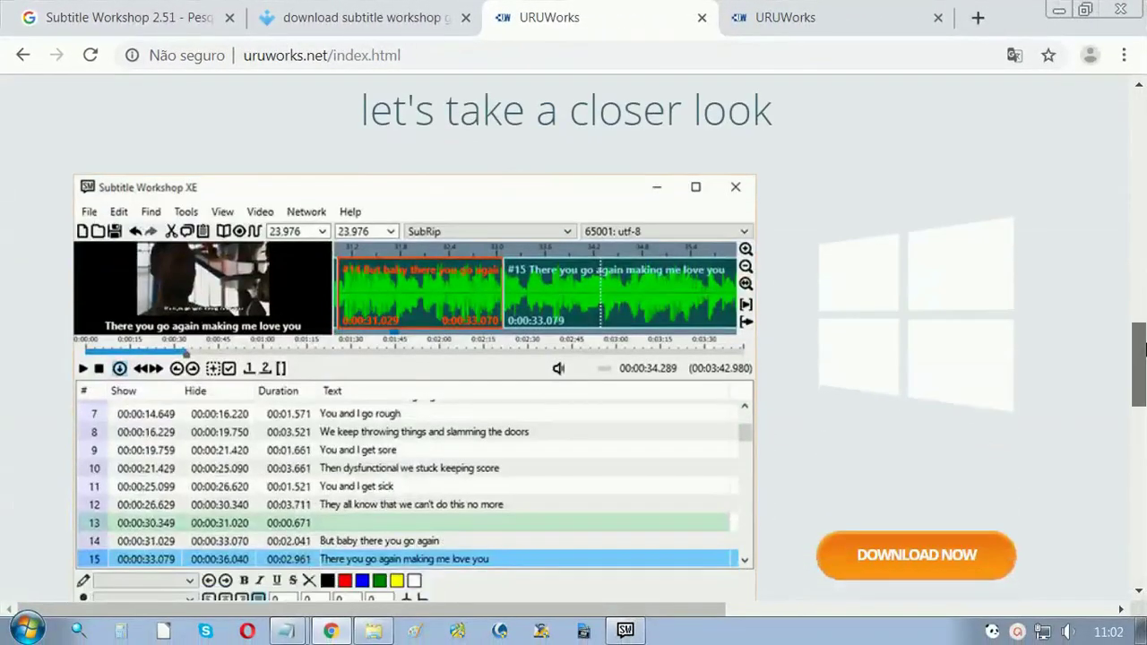
{"action": "left_click_drag", "start_coordinate": [1144, 350], "coordinate": [1141, 71]}
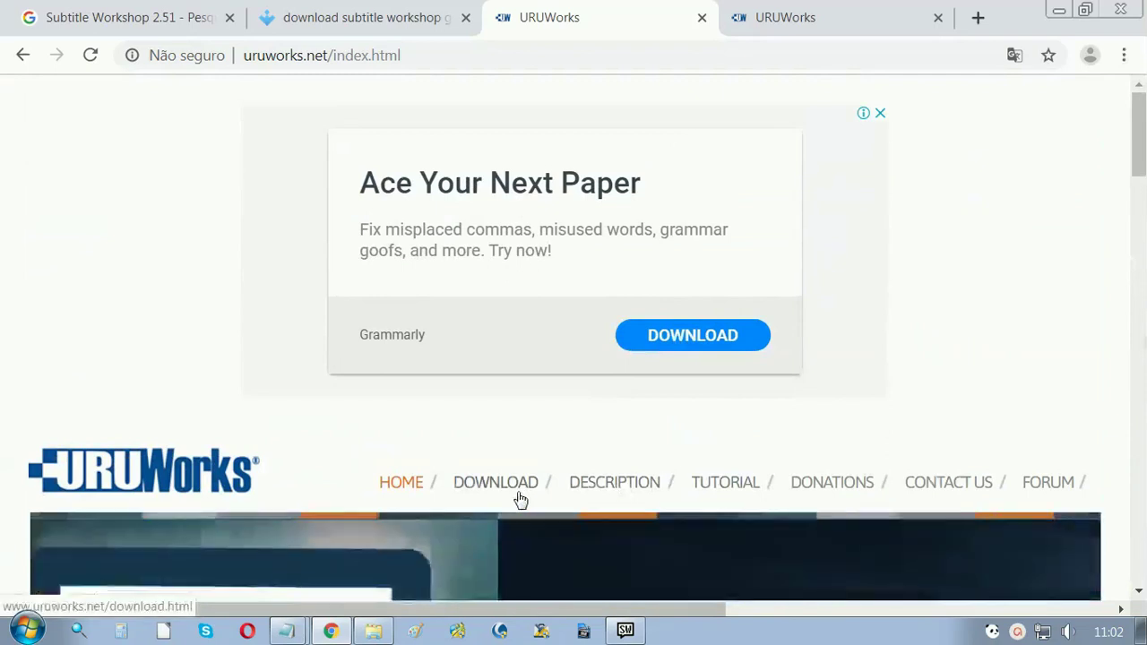
Bring up the URUWorks downloads page and view the versions offered for each operating system
{"action": "right_click", "coordinate": [519, 498]}
{"action": "left_click", "coordinate": [776, 9]}
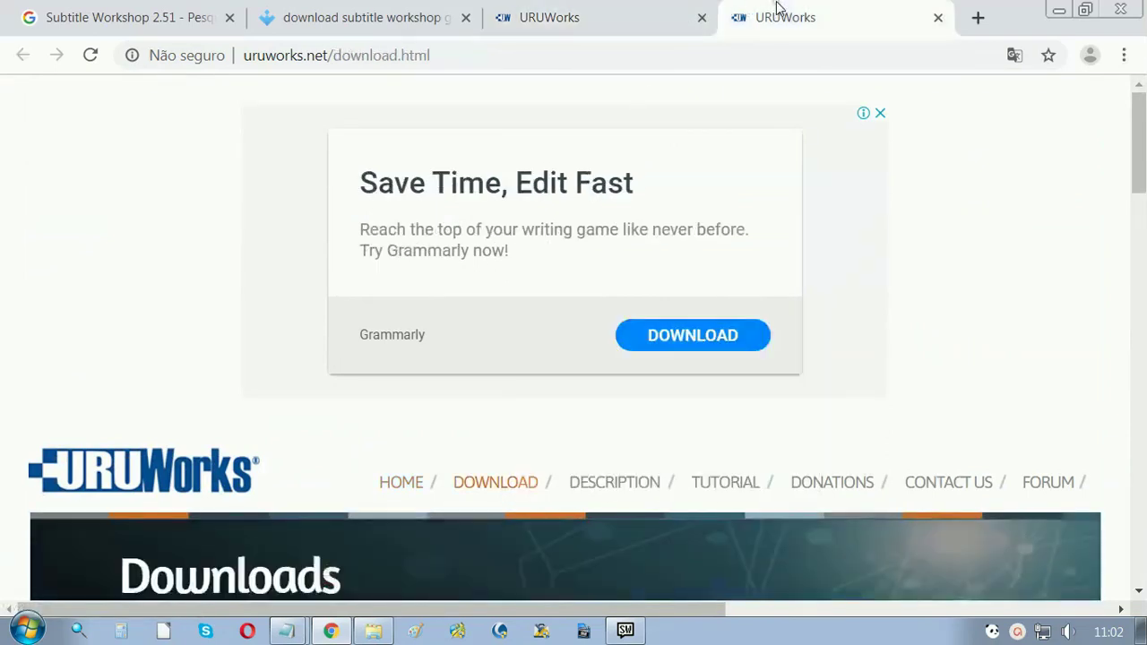
{"action": "left_click_drag", "start_coordinate": [1142, 186], "coordinate": [1143, 303]}
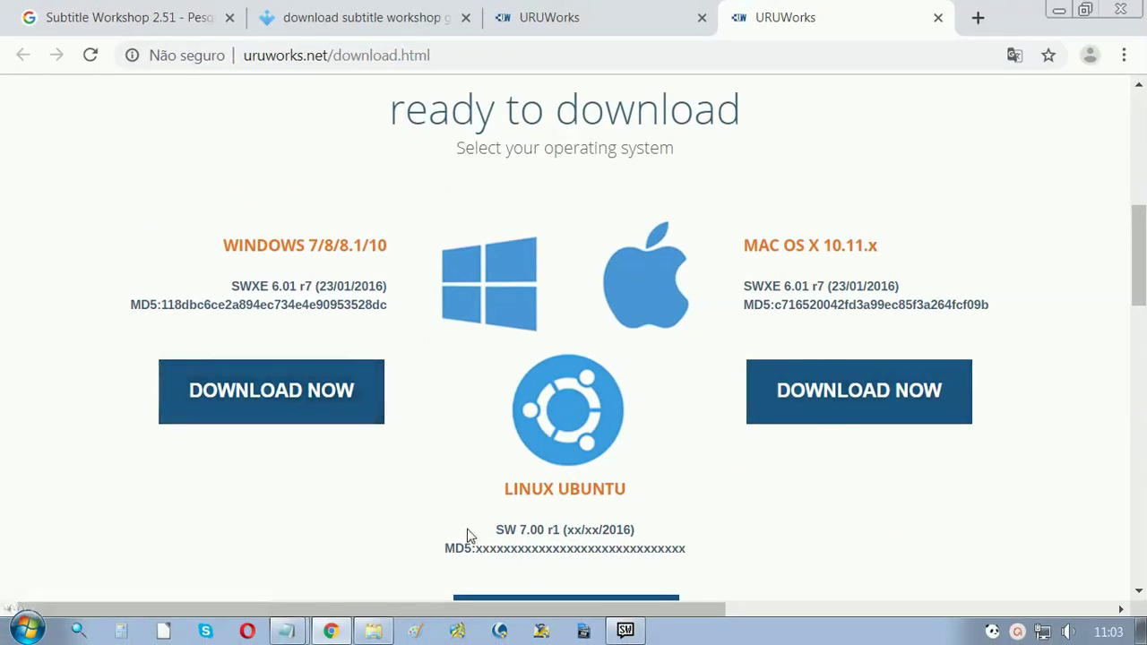
Switch to the Downloads folder in Windows Explorer and extract subtitleworkshop251.zip with 7-Zip into a subtitleworkshop251 subfolder
{"action": "left_click", "coordinate": [377, 631]}
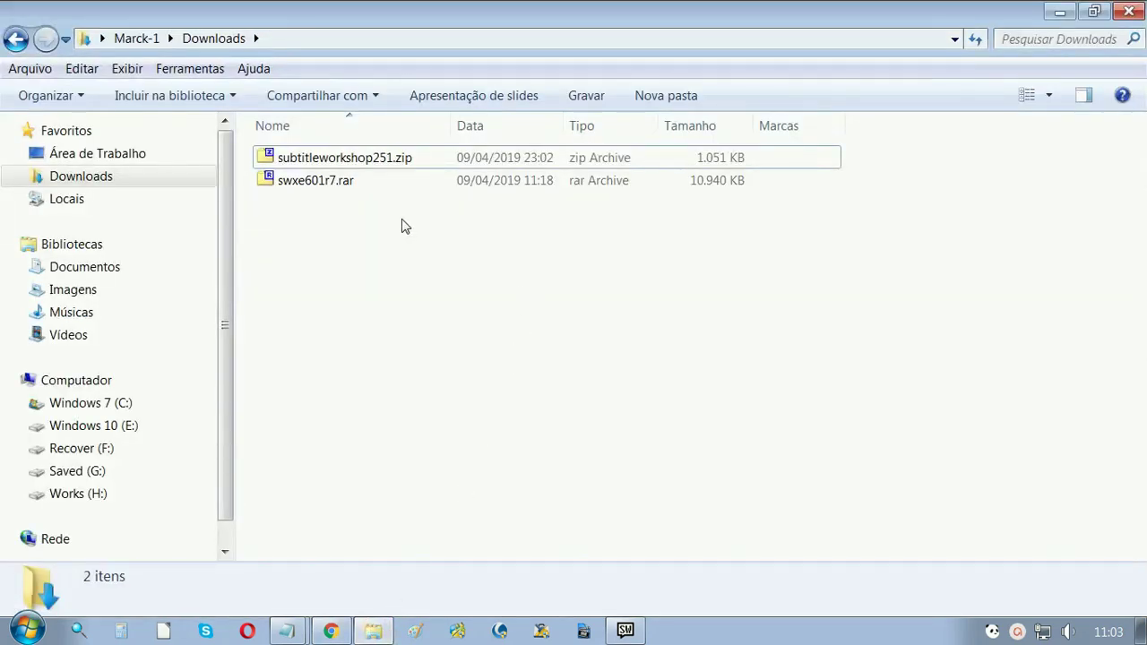
{"action": "left_click", "coordinate": [356, 164]}
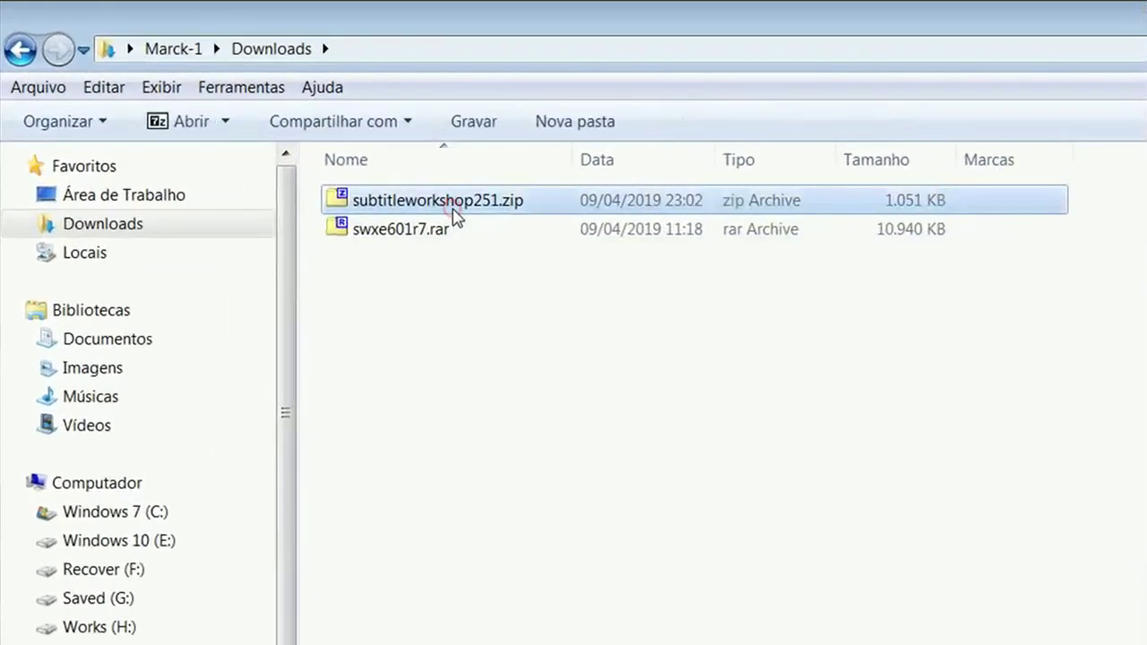
{"action": "right_click", "coordinate": [454, 214]}
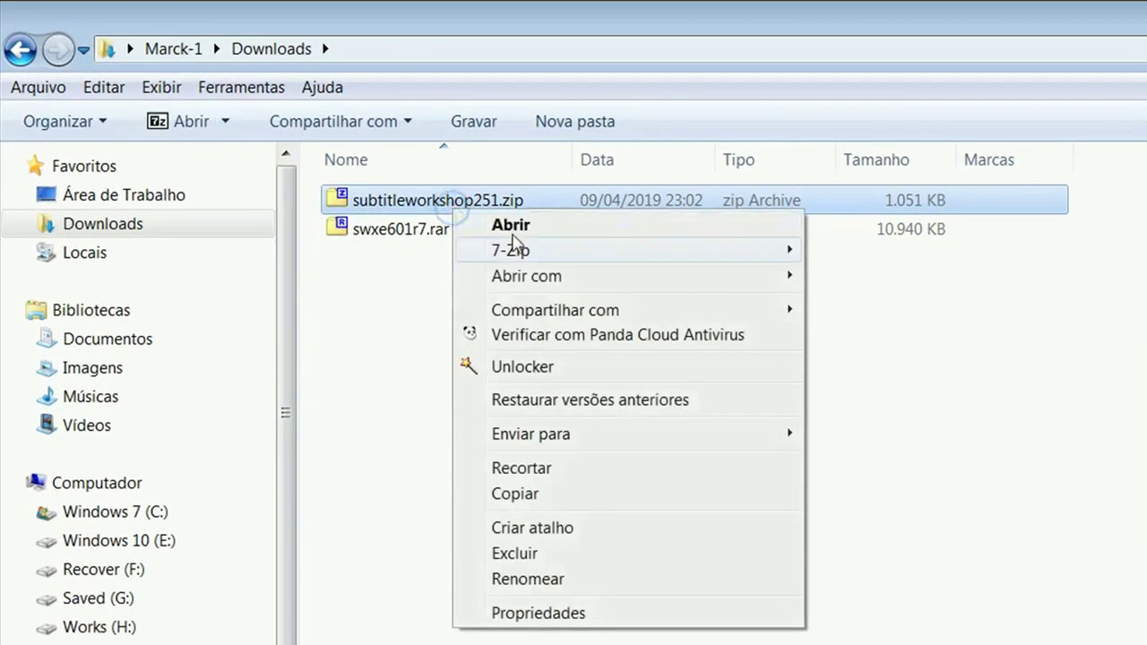
{"action": "mouse_move", "coordinate": [553, 260]}
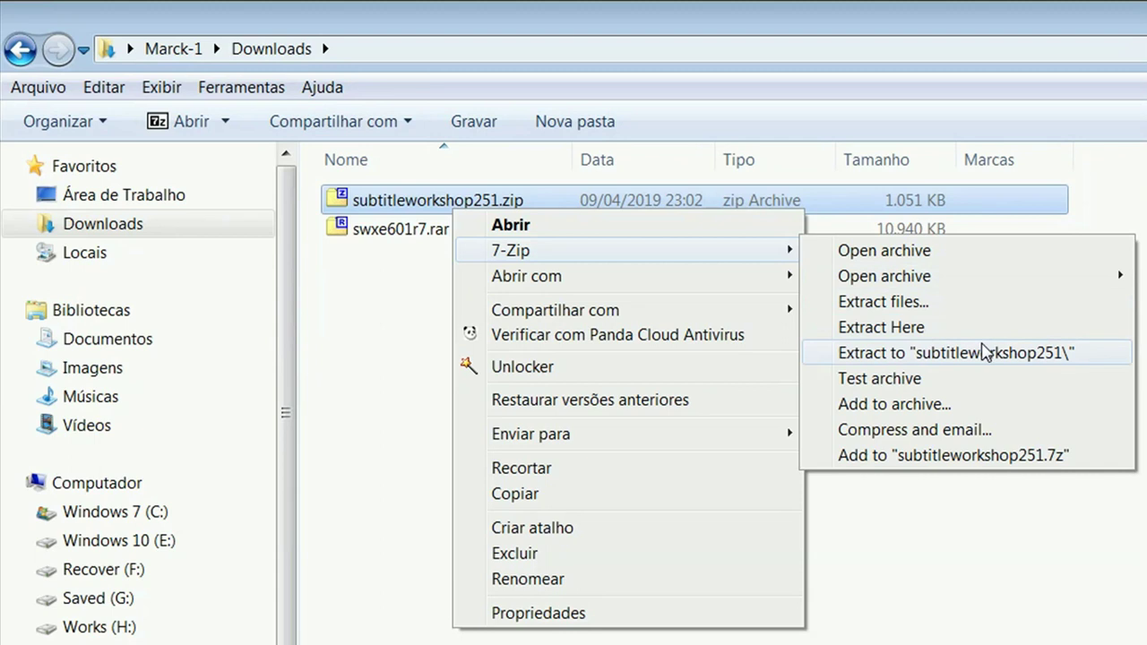
{"action": "left_click", "coordinate": [986, 353]}
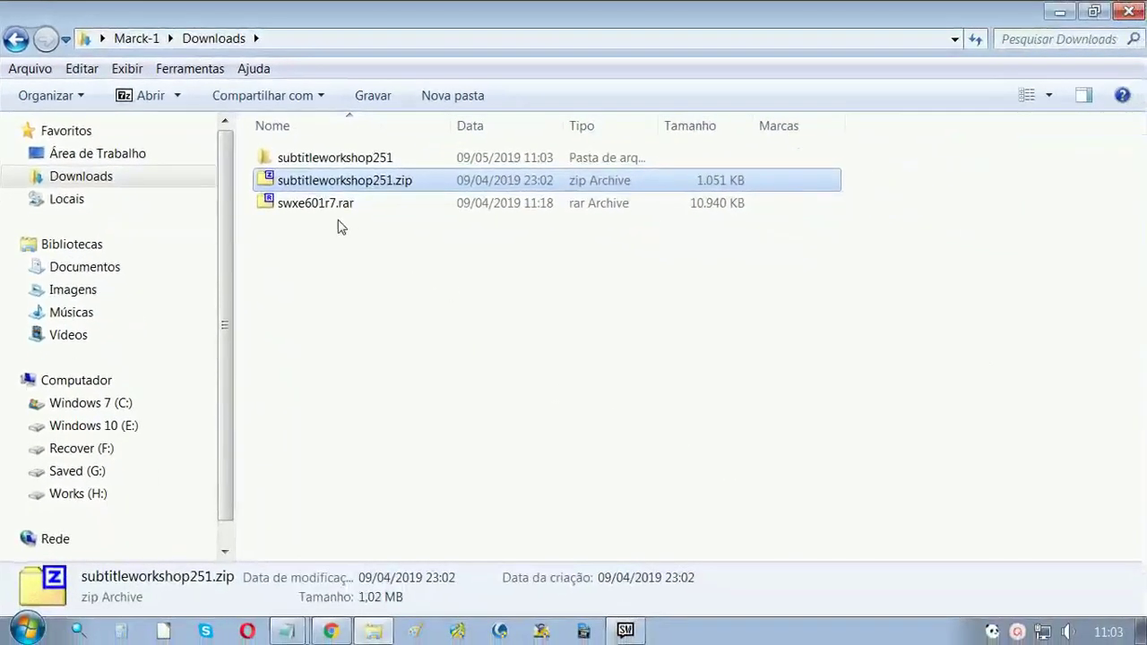
Extract swxe601r7.rar with 7-Zip into a swxe601r7 subfolder of Downloads
{"action": "left_click", "coordinate": [308, 201]}
{"action": "right_click", "coordinate": [309, 201]}
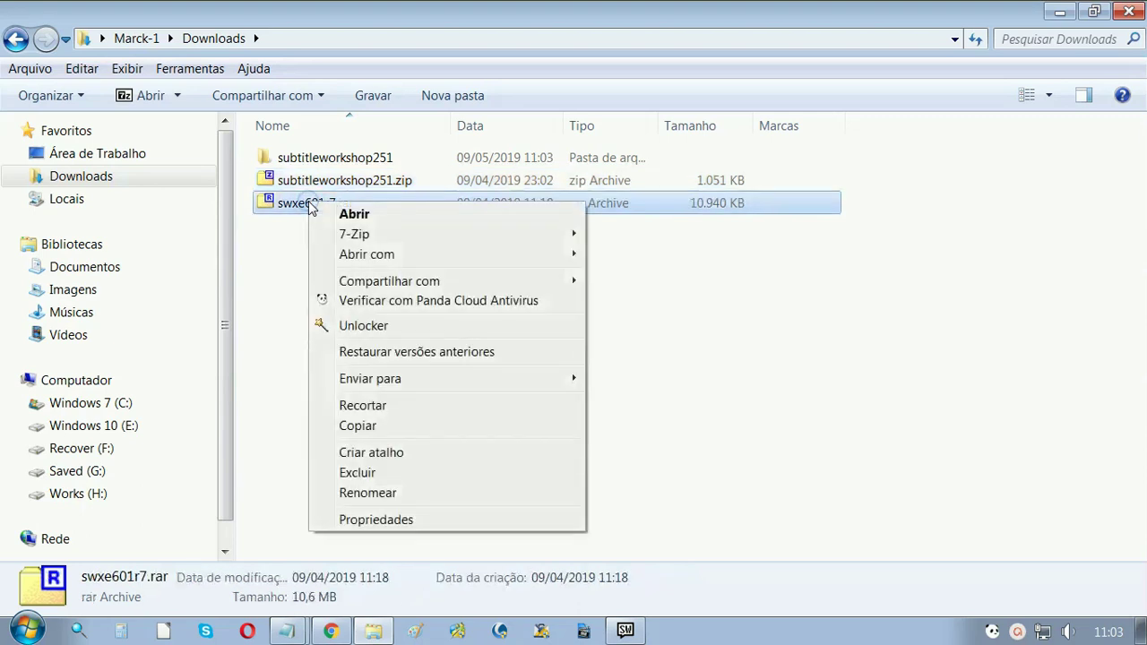
{"action": "mouse_move", "coordinate": [362, 234]}
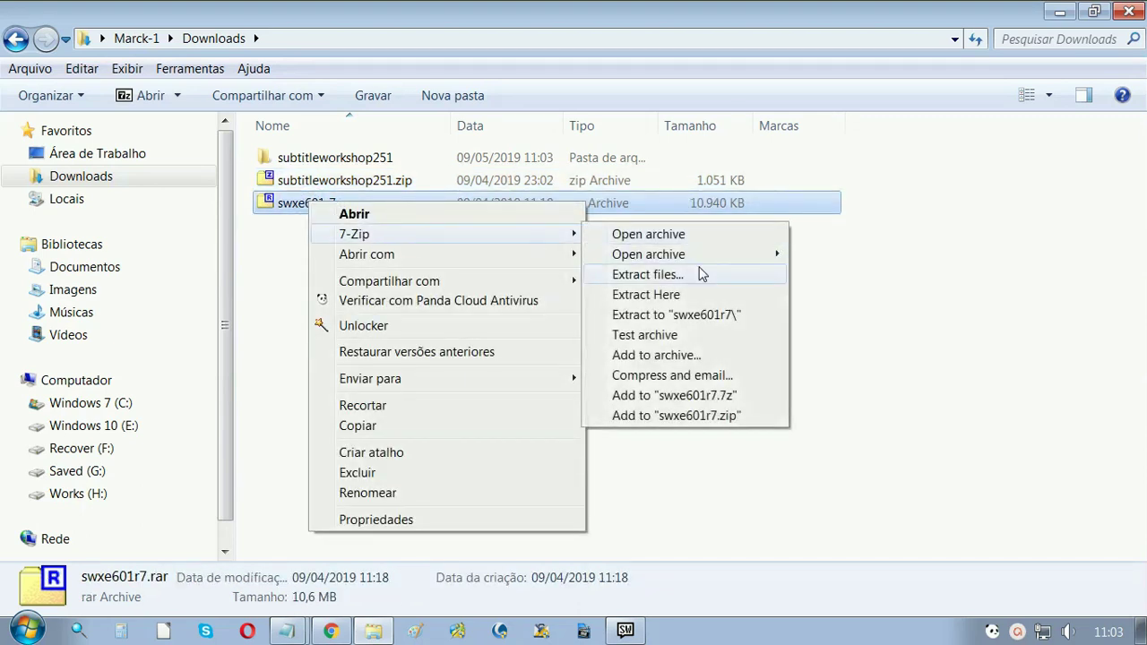
{"action": "left_click", "coordinate": [746, 314]}
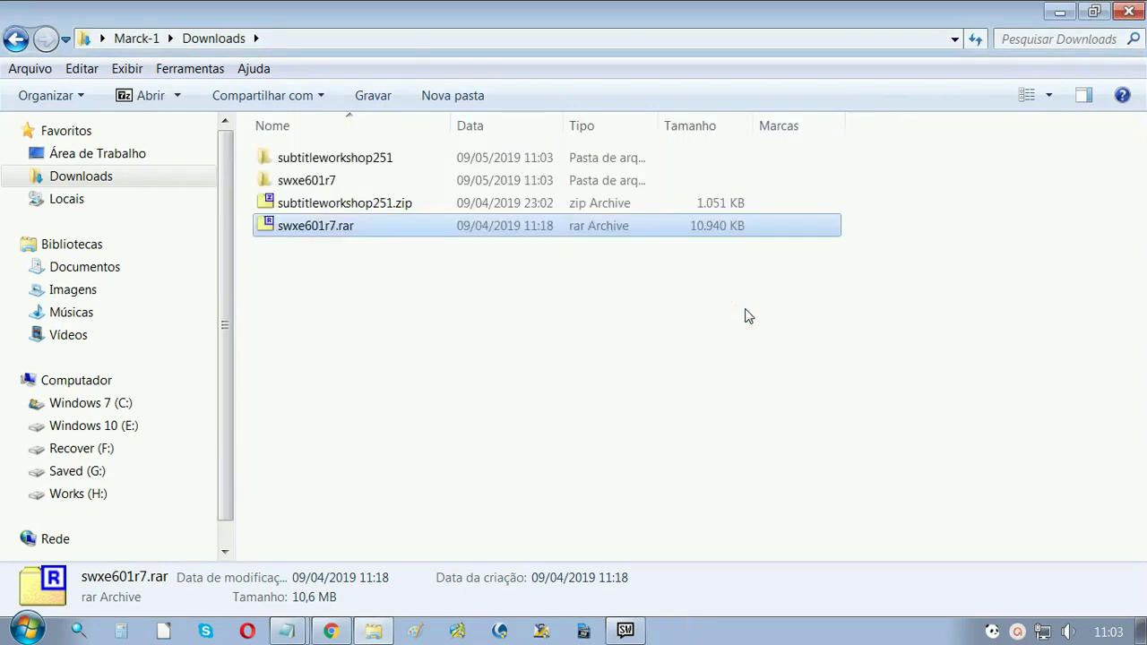
Run SubtitleWorkshop251.exe from the extracted subtitleworkshop251 folder and choose English as the installer language
{"action": "double_click", "coordinate": [369, 157]}
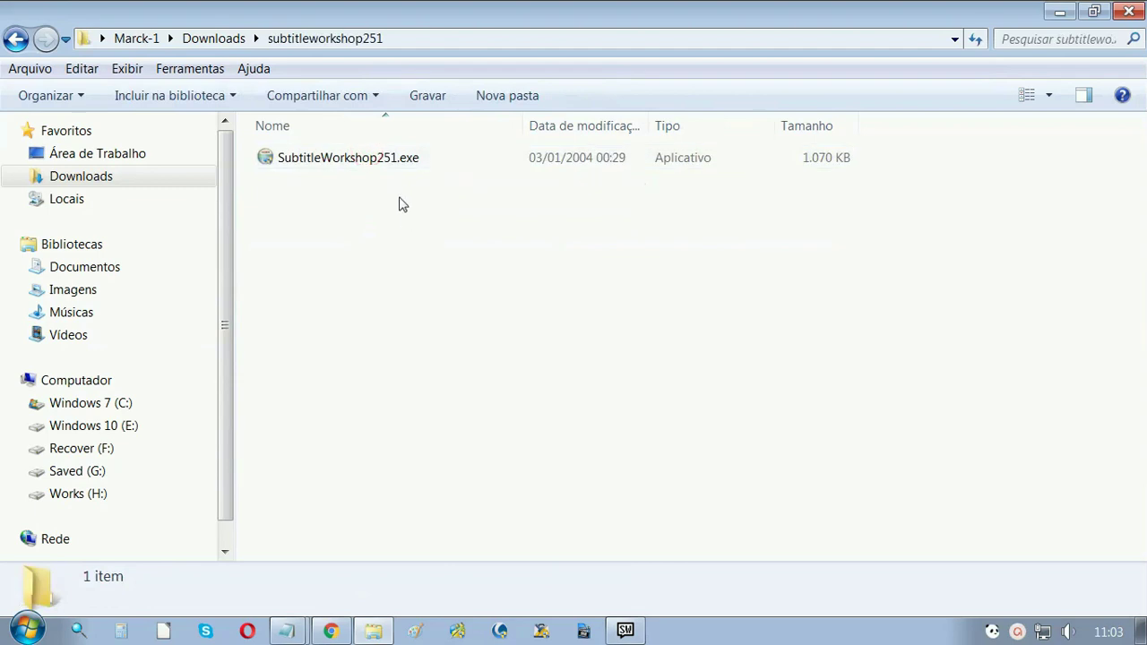
{"action": "left_click", "coordinate": [392, 165]}
{"action": "left_click", "coordinate": [392, 164]}
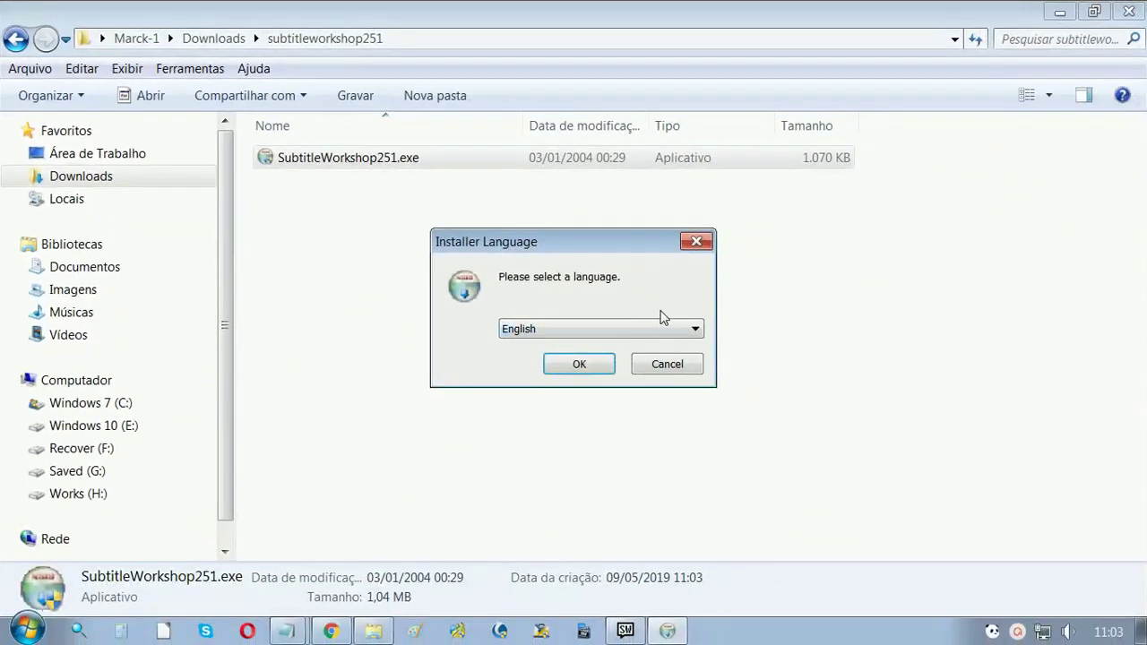
{"action": "left_click", "coordinate": [609, 371]}
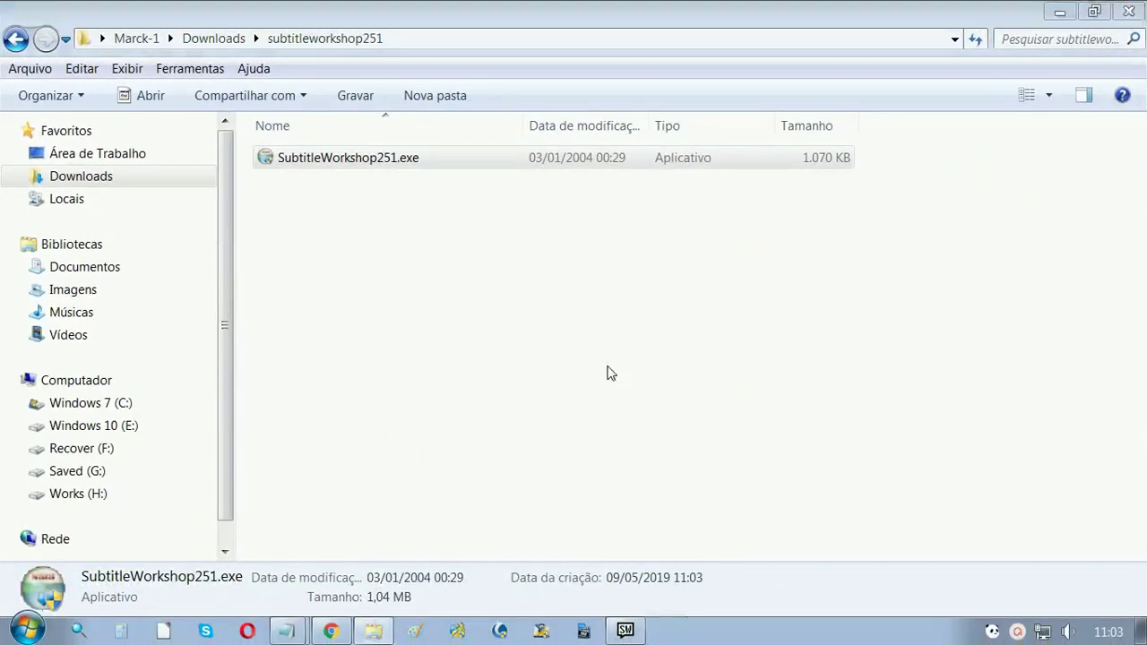
Accept the licence and install Subtitle Workshop with the default components and destination folder, finishing without running it
{"action": "left_click", "coordinate": [689, 484]}
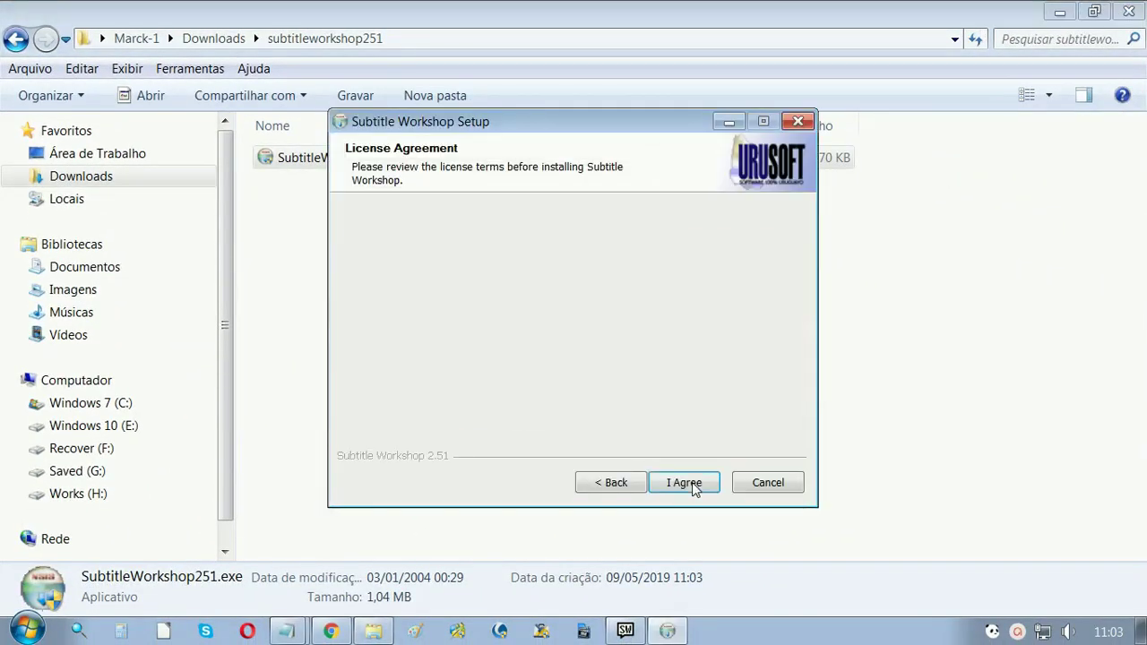
{"action": "left_click", "coordinate": [688, 483]}
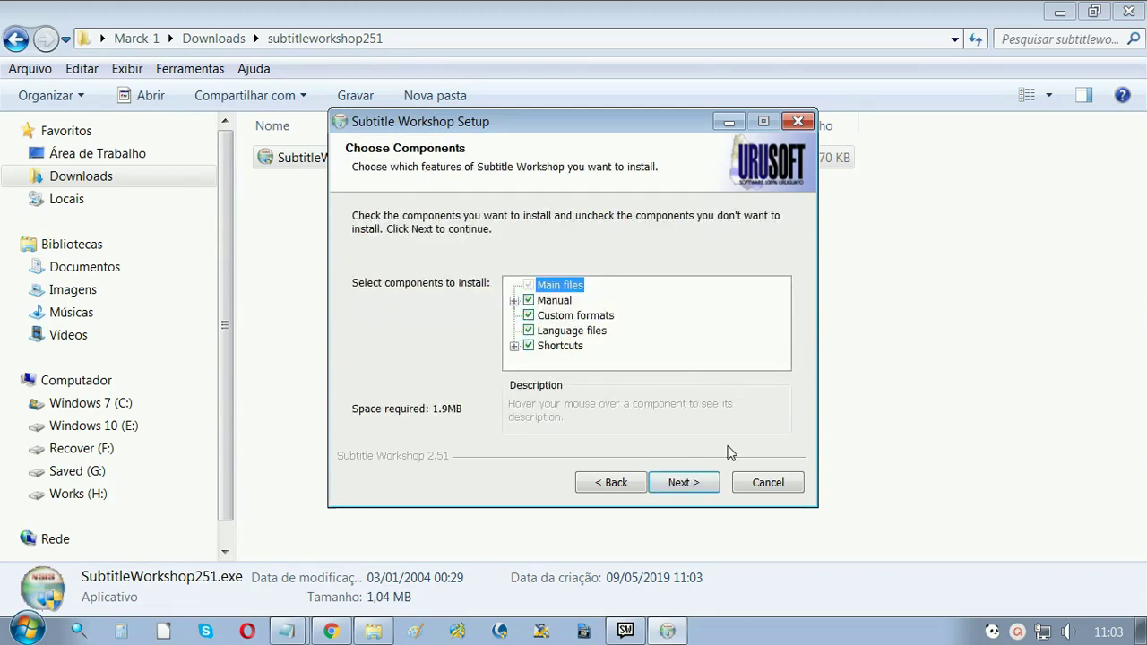
{"action": "left_click", "coordinate": [704, 481]}
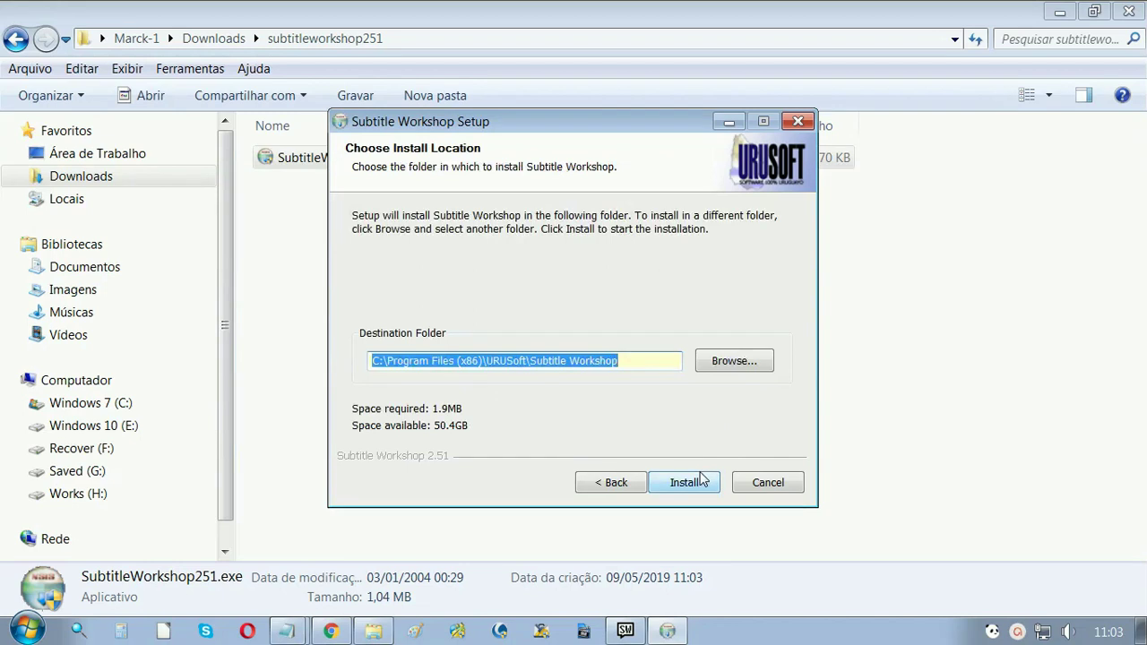
{"action": "left_click", "coordinate": [704, 484]}
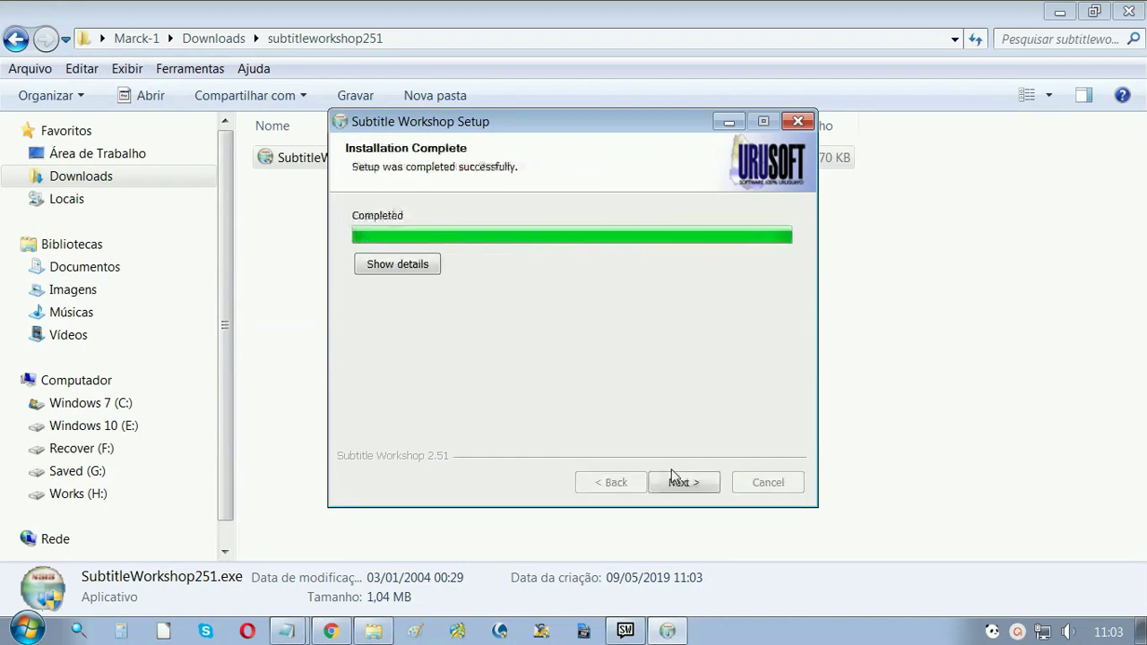
{"action": "left_click", "coordinate": [672, 478]}
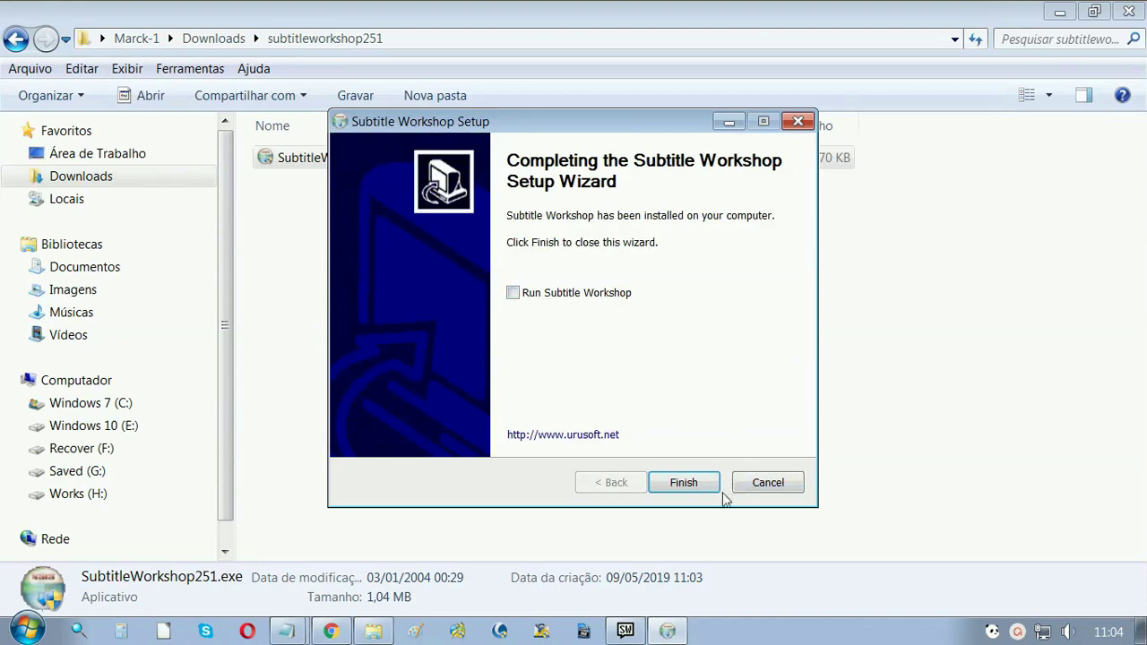
{"action": "left_click", "coordinate": [692, 487]}
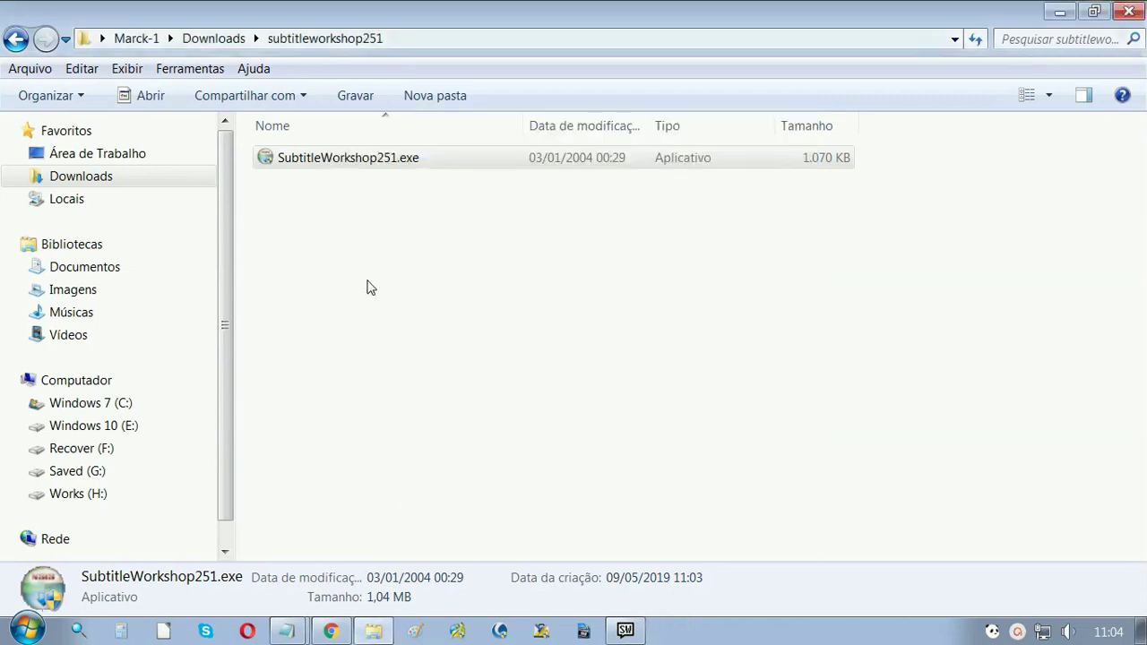
Launch SWXE.exe from the extracted swxe601r7 folder in Downloads
{"action": "left_click", "coordinate": [17, 42]}
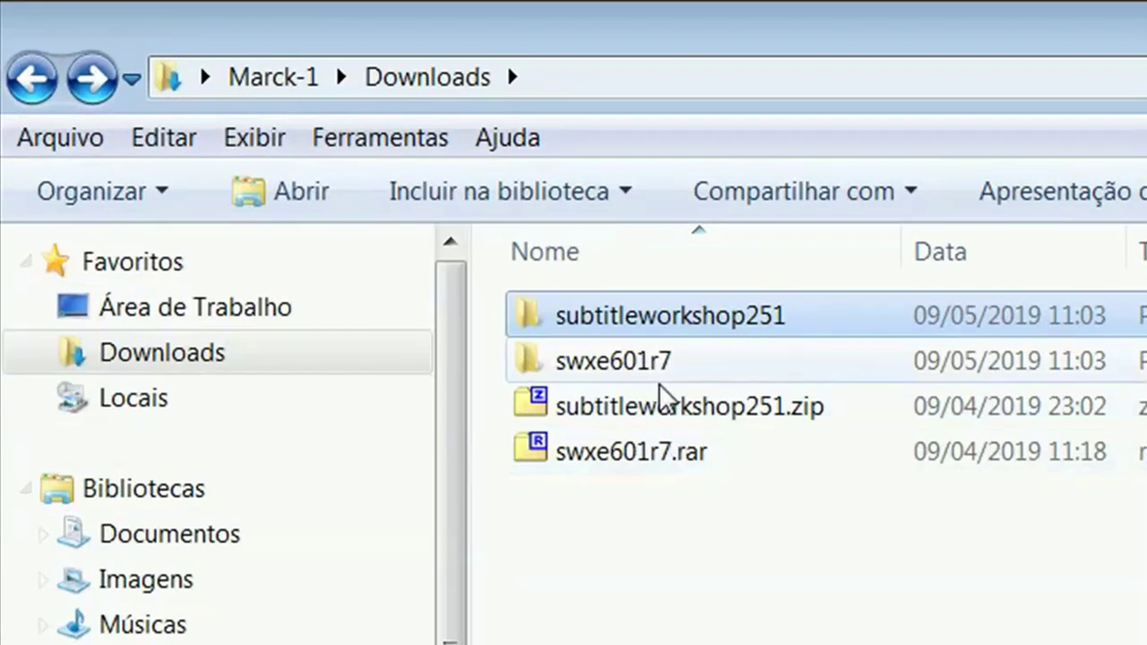
{"action": "left_click", "coordinate": [322, 182]}
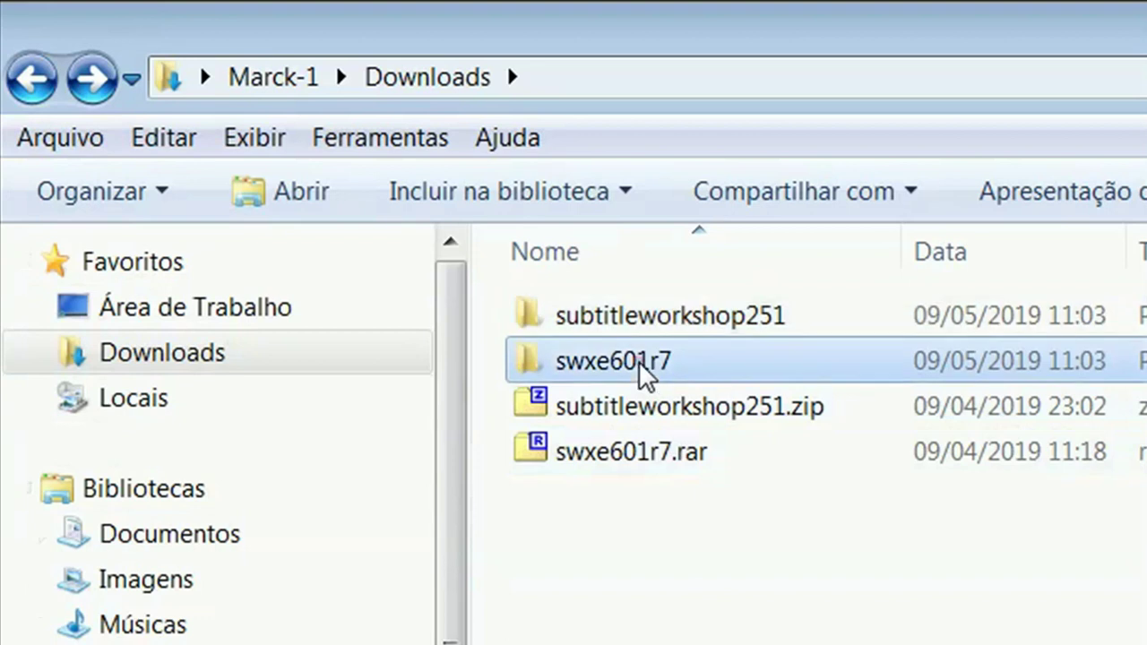
{"action": "double_click", "coordinate": [640, 368]}
{"action": "left_click", "coordinate": [377, 408]}
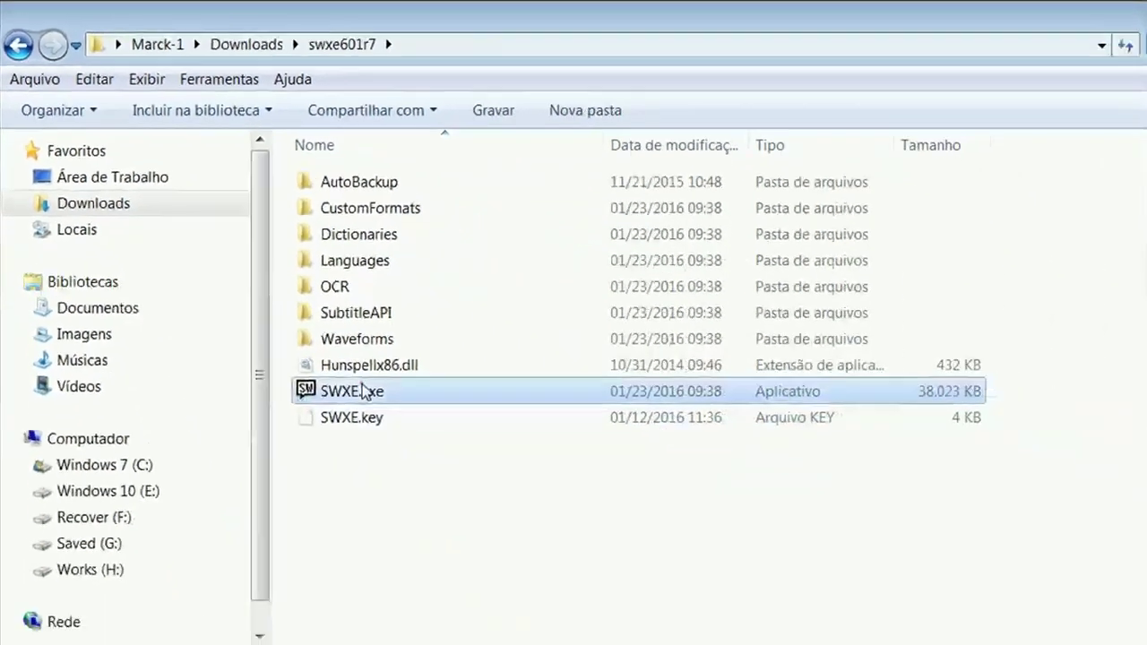
{"action": "right_click", "coordinate": [377, 406]}
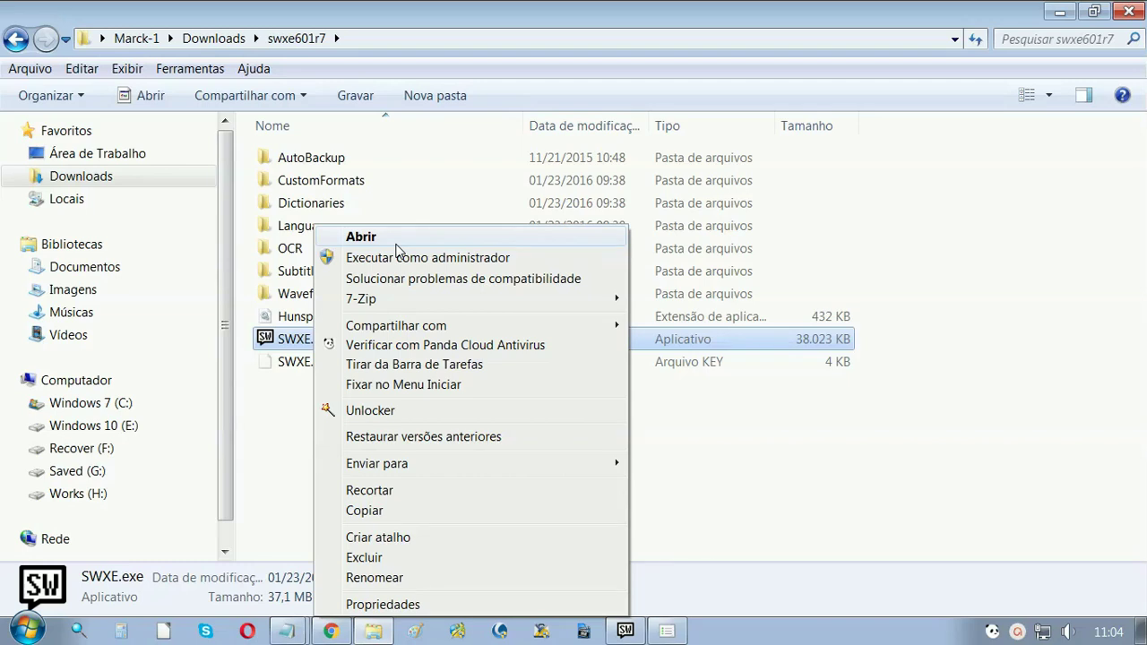
{"action": "left_click", "coordinate": [809, 484]}
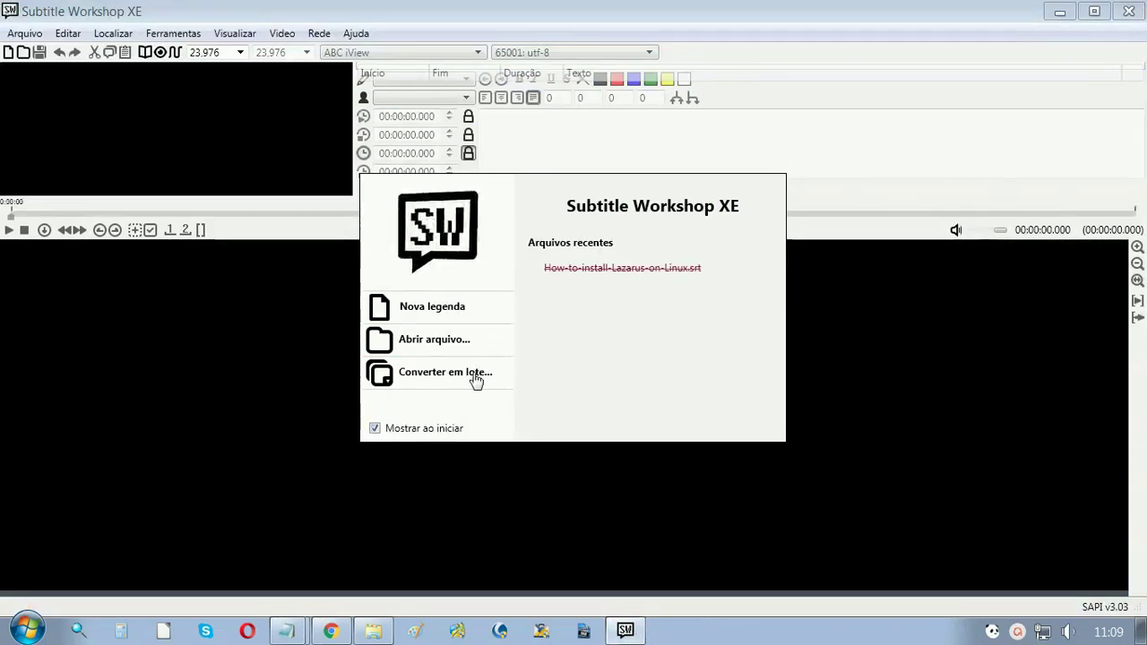
Create a new subtitle in Subtitle Workshop XE and open the general settings to check the interface language choices
{"action": "left_click", "coordinate": [435, 311]}
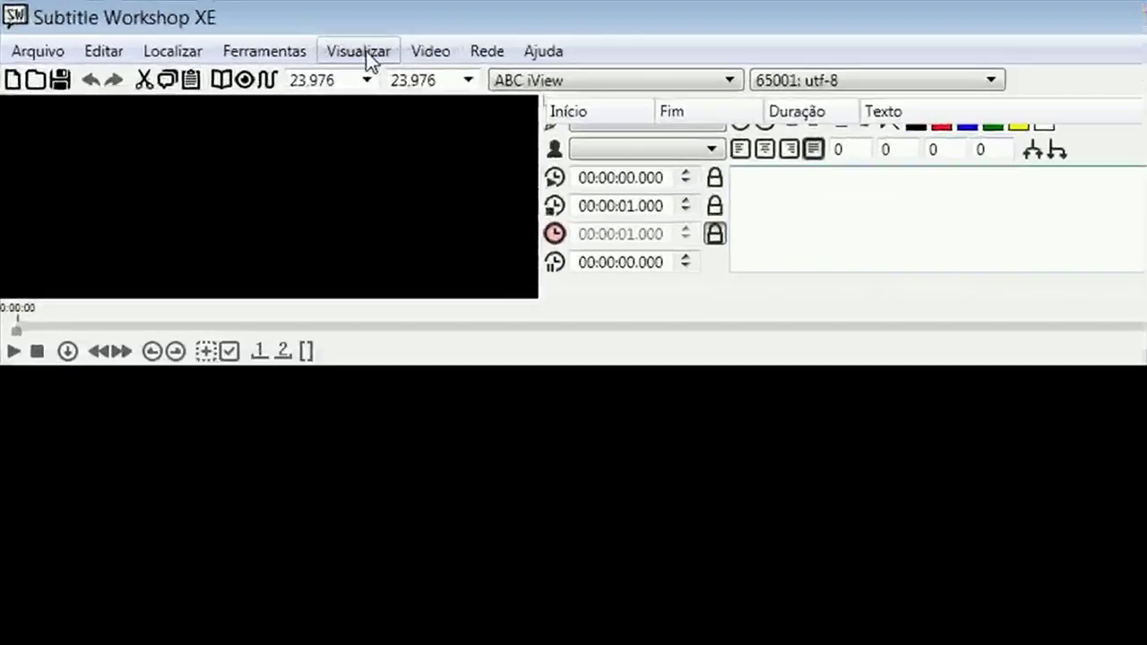
{"action": "left_click", "coordinate": [237, 33]}
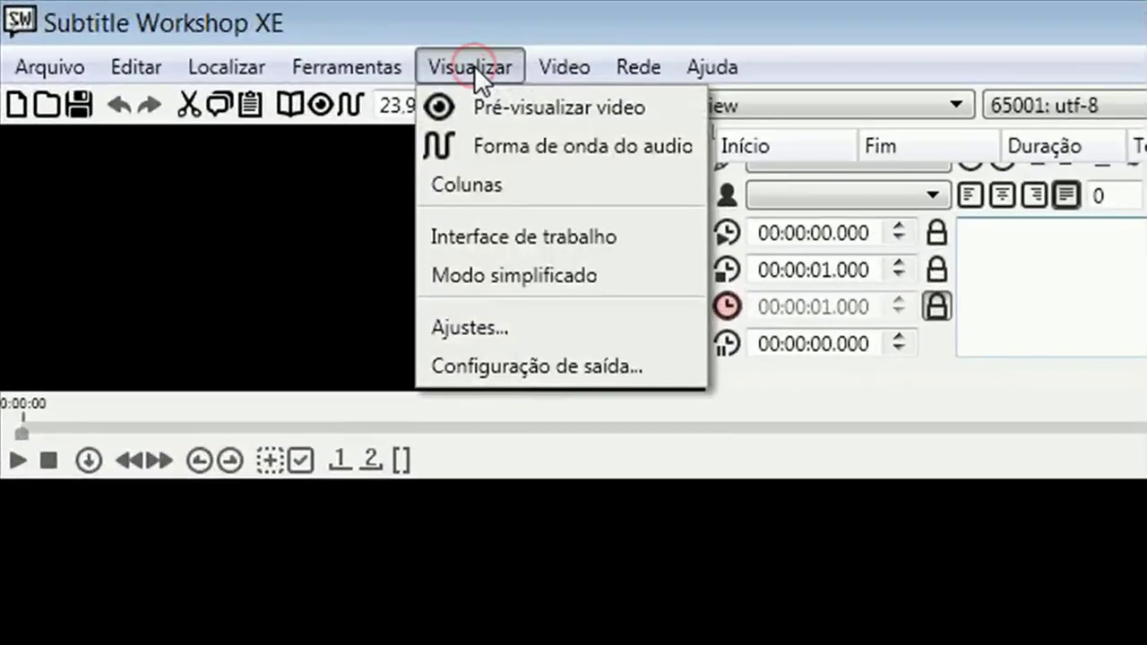
{"action": "left_click", "coordinate": [512, 330]}
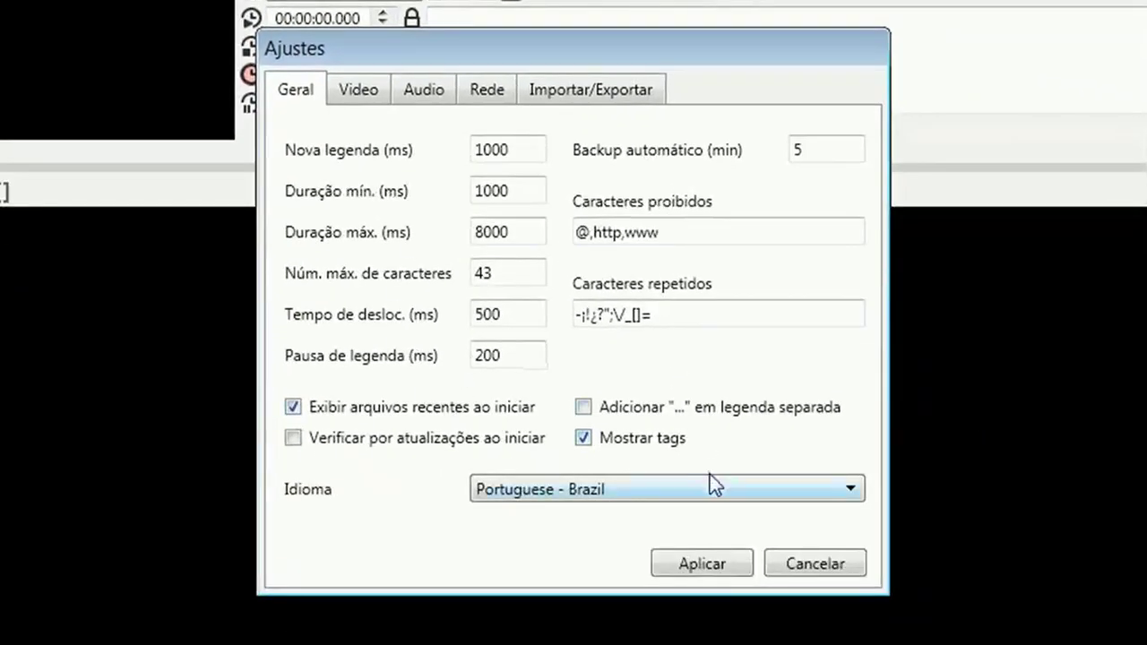
{"action": "left_click", "coordinate": [710, 485]}
{"action": "left_click", "coordinate": [710, 484]}
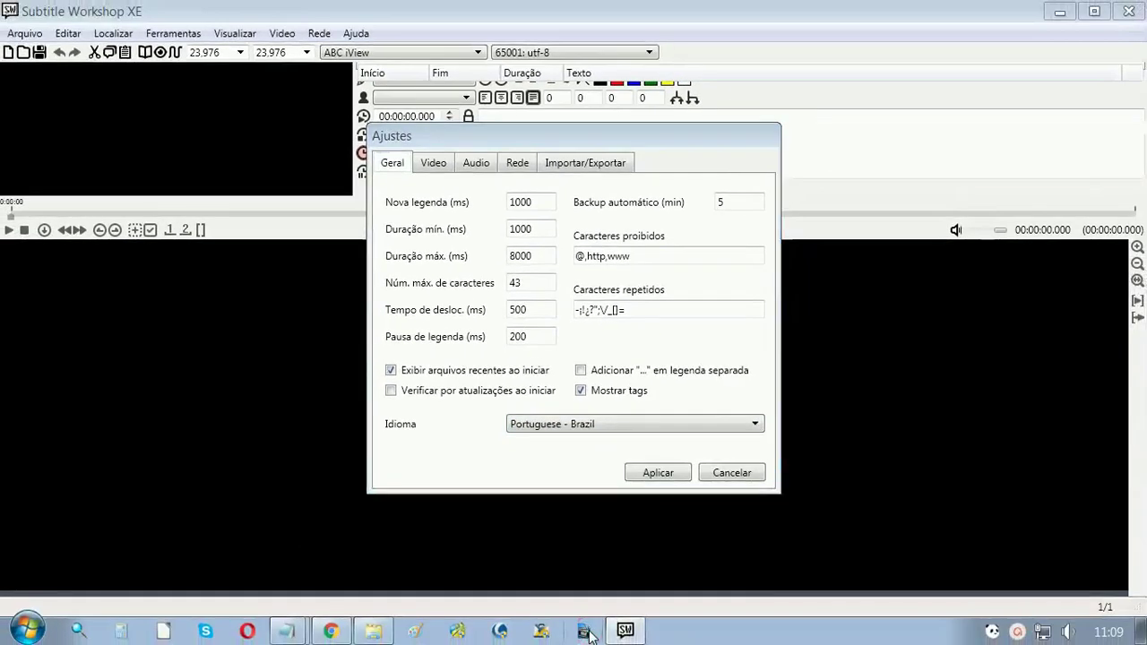
Switch to Subtitle Workshop 2.51 and look through its list of interface languages as far as Português Brasileiro
{"action": "left_click", "coordinate": [587, 632]}
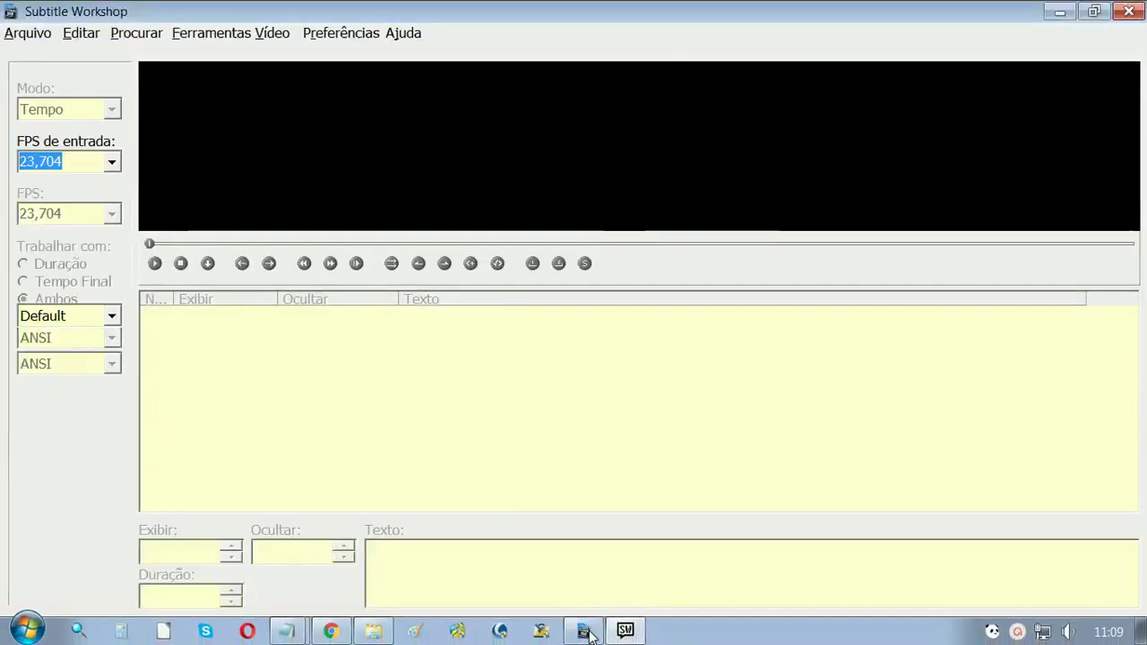
{"action": "left_click", "coordinate": [340, 32]}
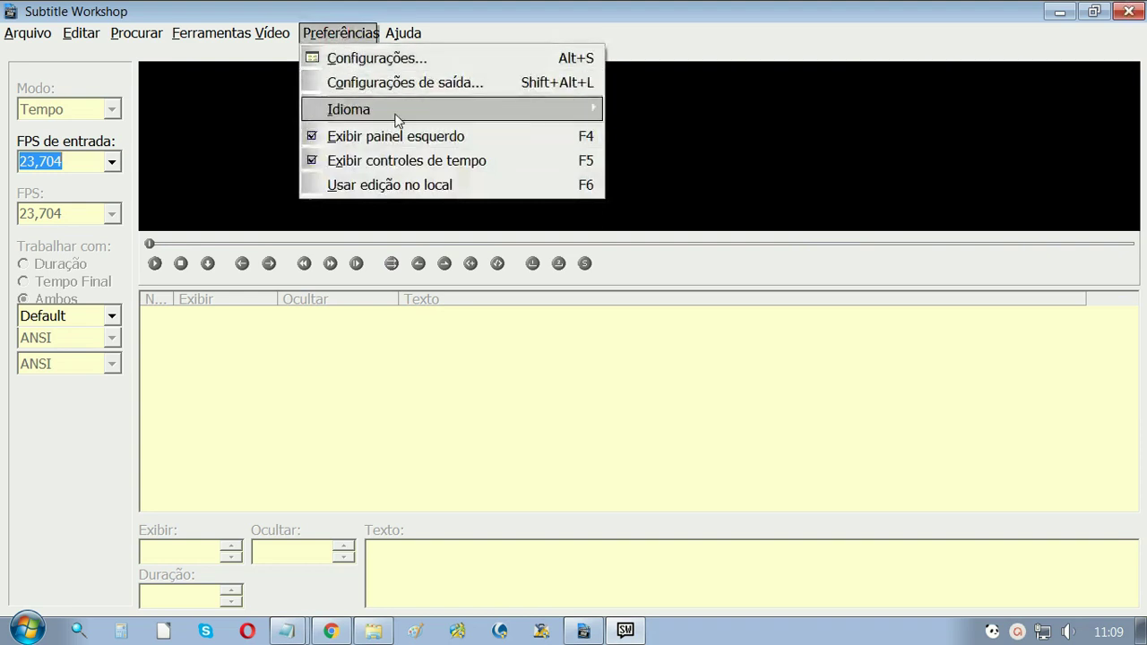
{"action": "mouse_move", "coordinate": [458, 115]}
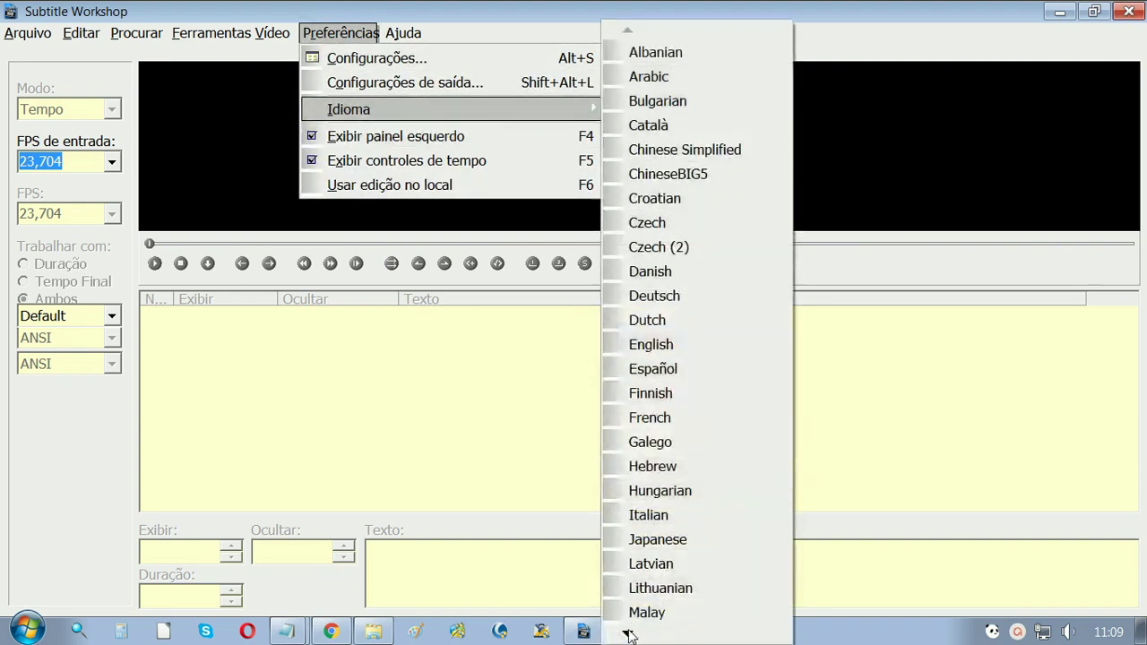
{"action": "left_click", "coordinate": [629, 635]}
{"action": "left_click", "coordinate": [628, 634]}
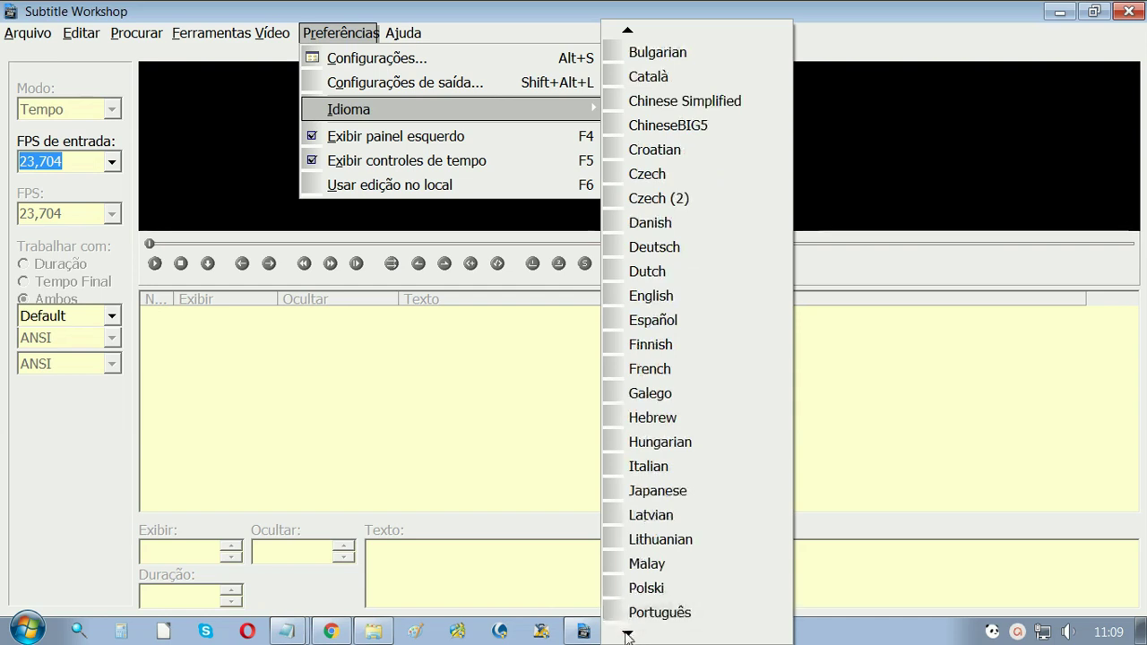
{"action": "left_click", "coordinate": [628, 634]}
{"action": "left_click", "coordinate": [628, 634]}
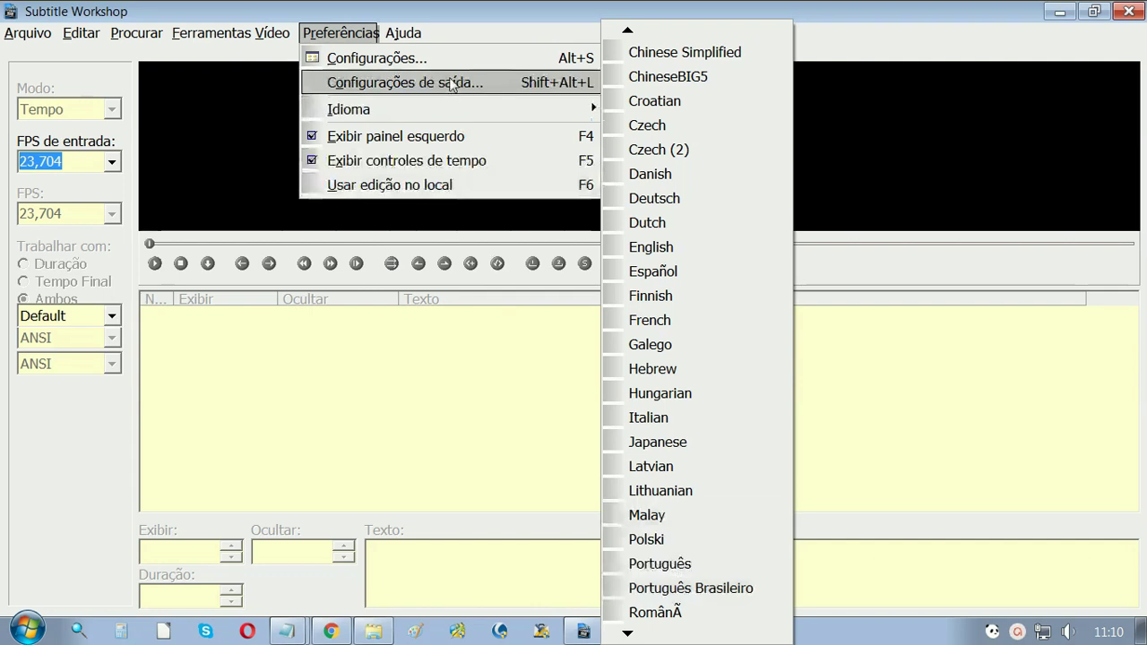
Set the program's display font size to 14 in the configuration
{"action": "mouse_move", "coordinate": [403, 32]}
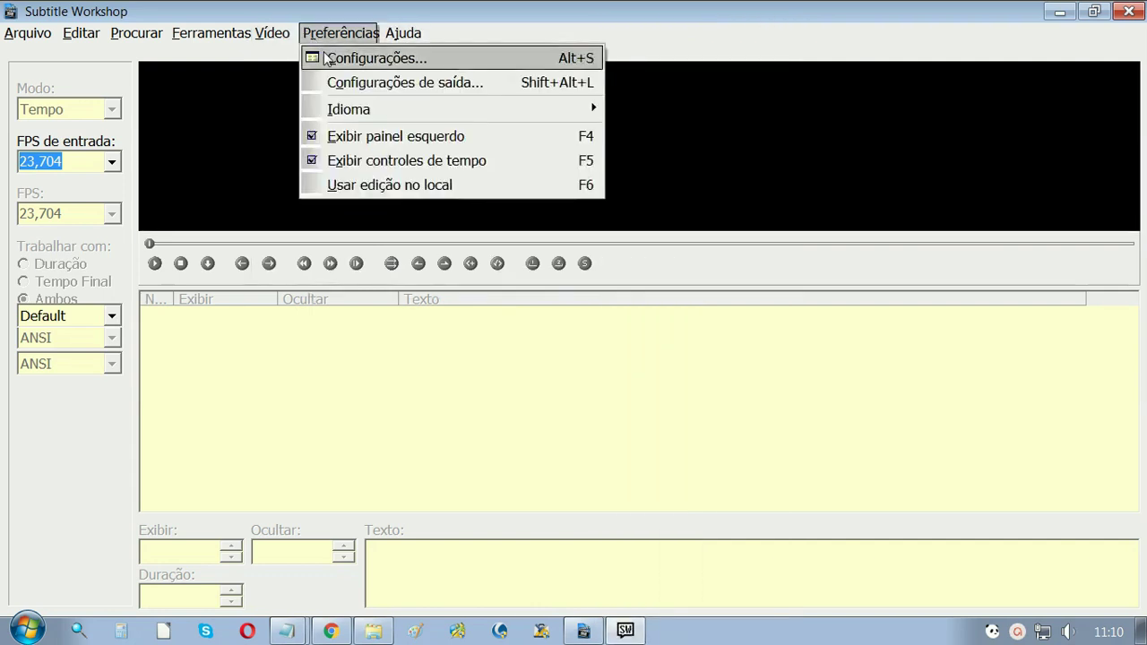
{"action": "left_click", "coordinate": [321, 54]}
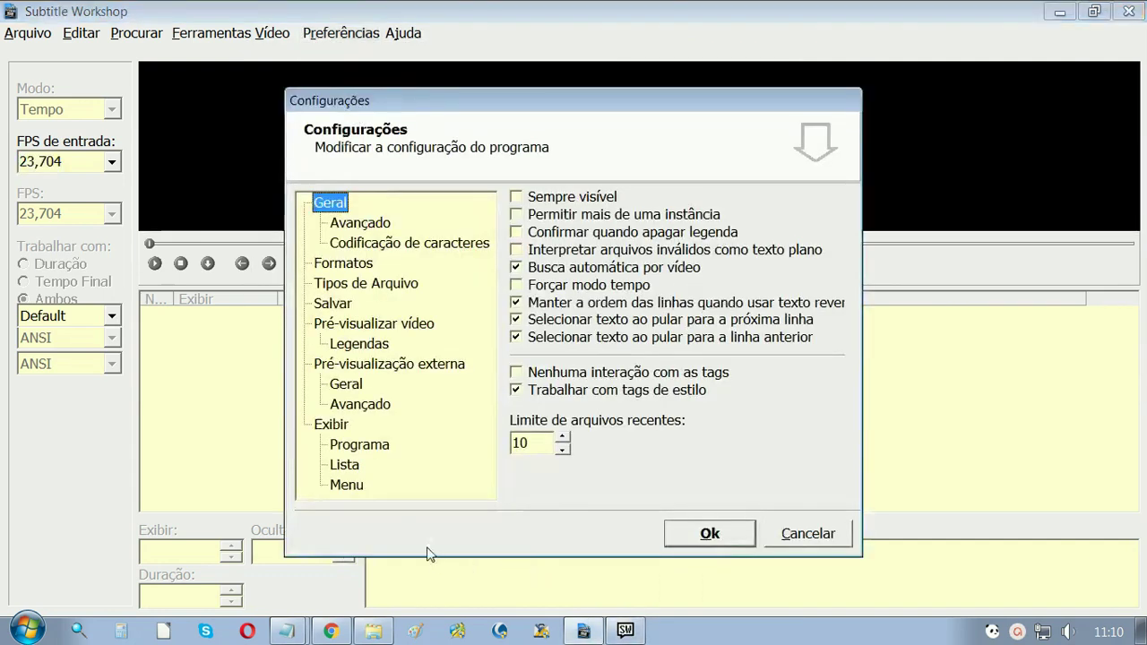
{"action": "left_click", "coordinate": [351, 451]}
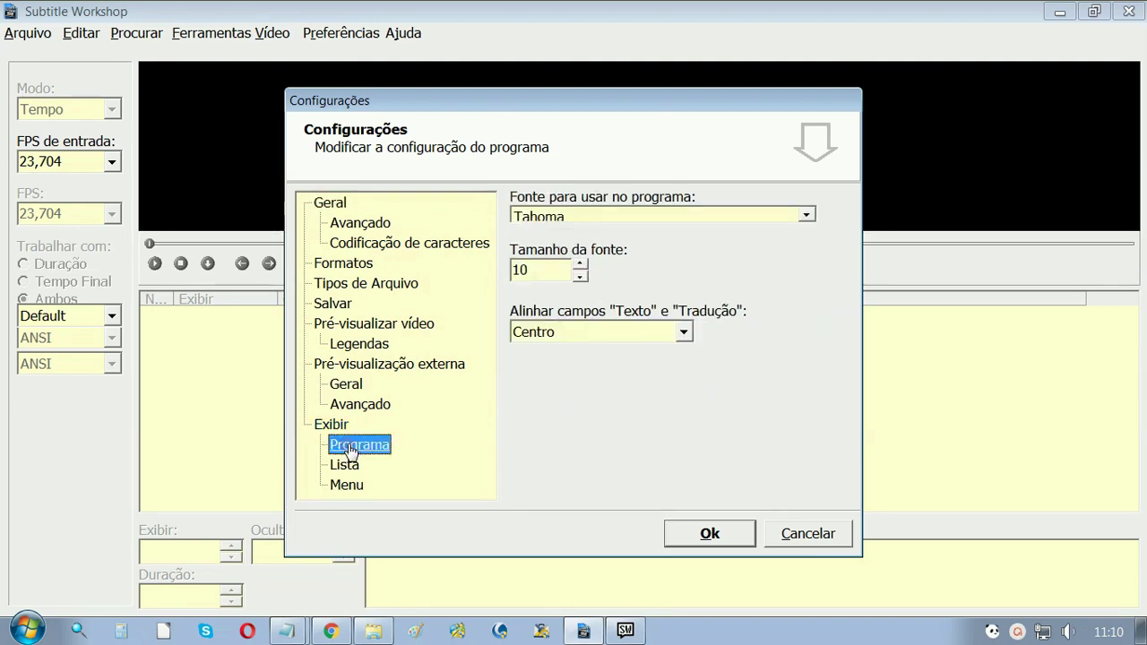
{"action": "left_click", "coordinate": [579, 266]}
{"action": "left_click", "coordinate": [579, 266]}
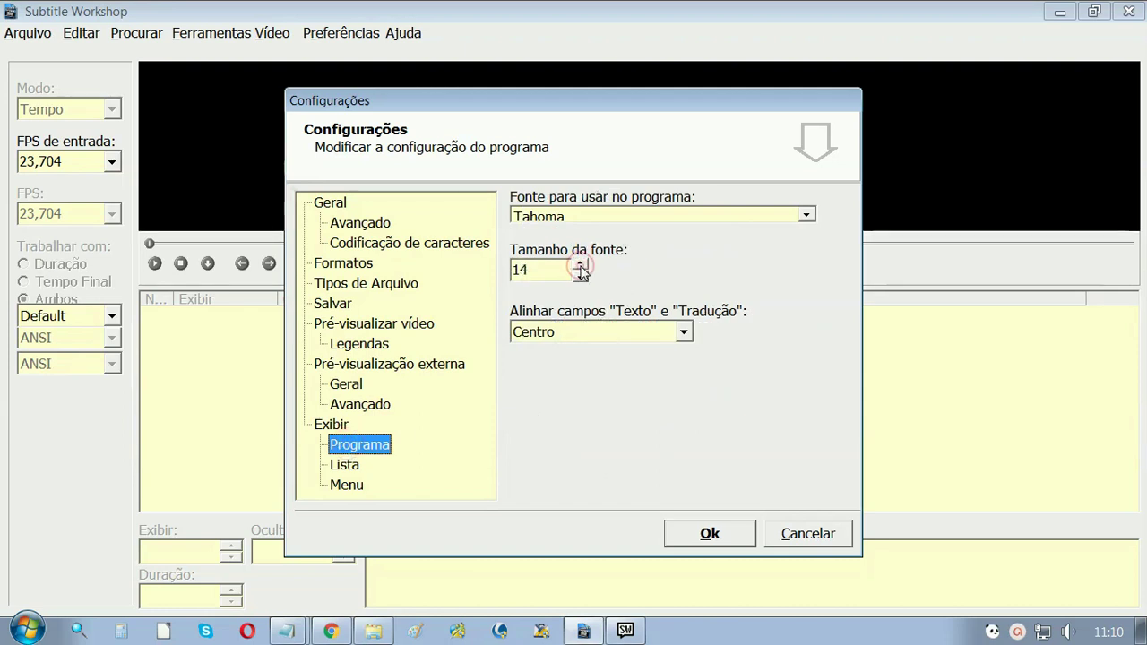
{"action": "left_click", "coordinate": [708, 535]}
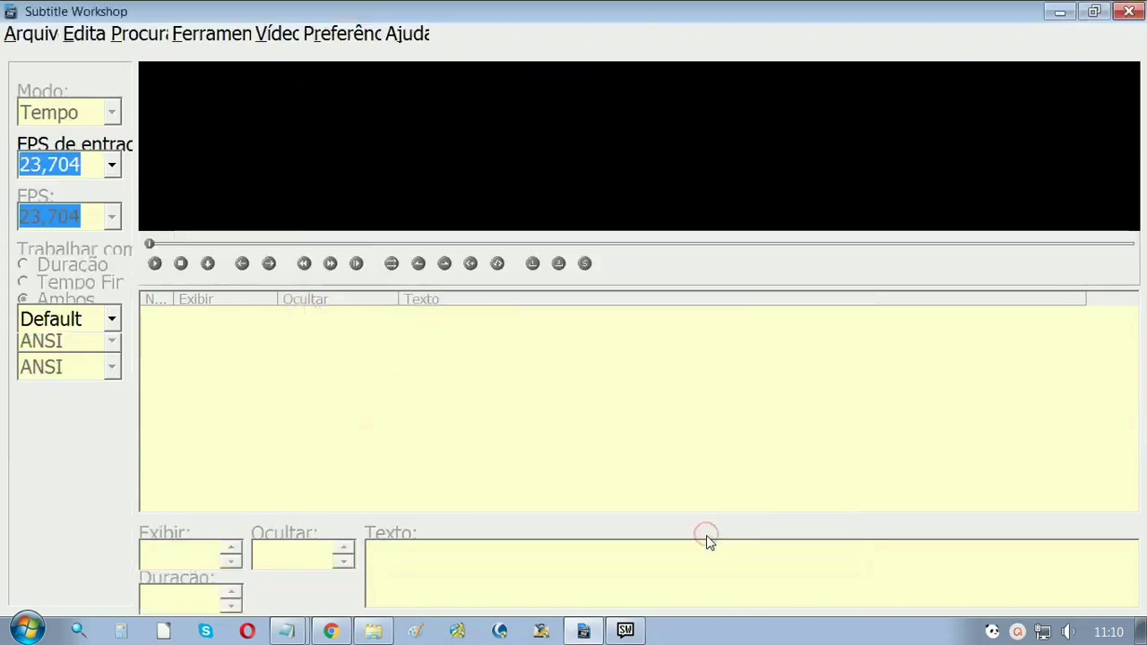
Return the program's display font size to 10 in the configuration
{"action": "left_click", "coordinate": [316, 36]}
{"action": "left_click", "coordinate": [341, 56]}
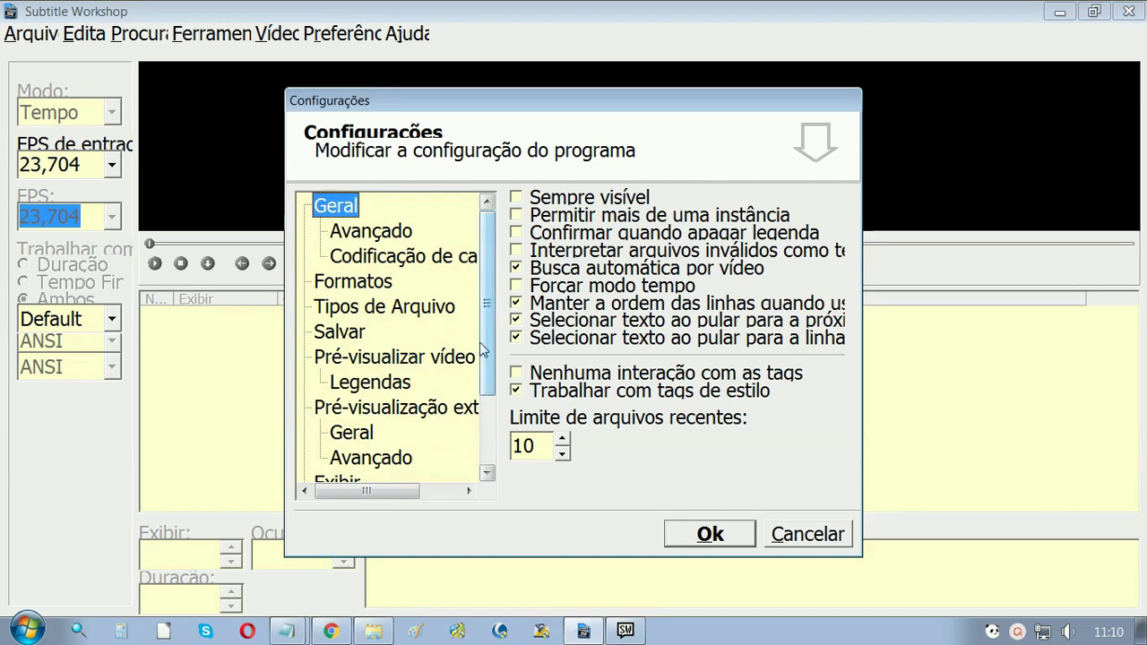
{"action": "scroll", "coordinate": [481, 349], "scroll_direction": "down", "scroll_amount": 2}
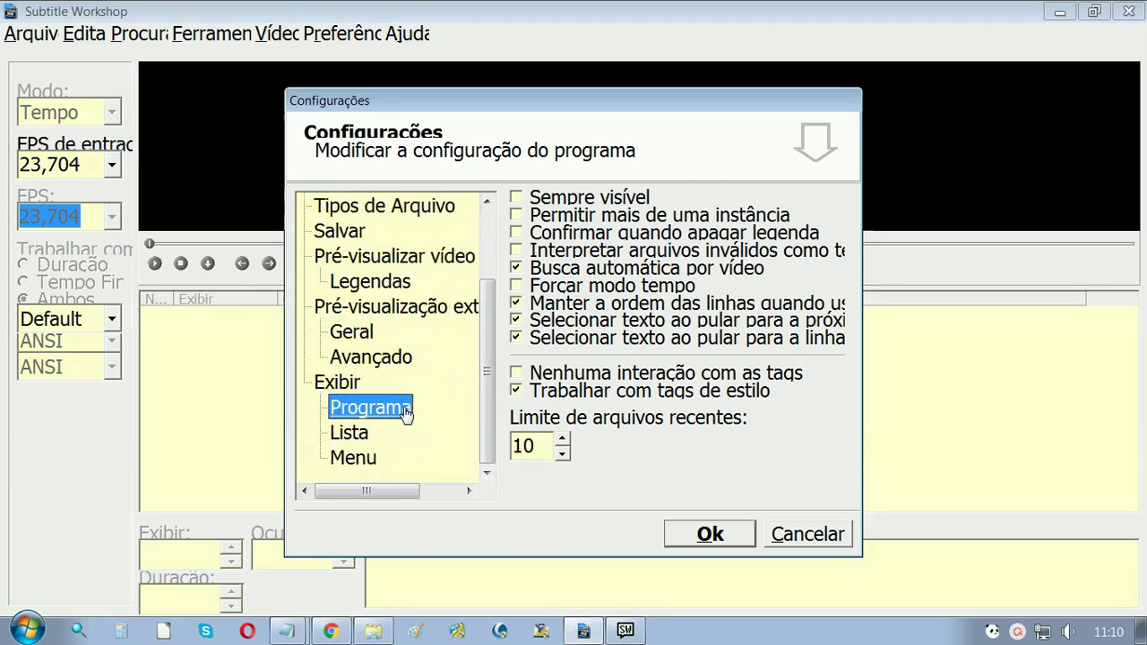
{"action": "left_click", "coordinate": [404, 409]}
{"action": "left_click", "coordinate": [580, 281]}
{"action": "left_click", "coordinate": [580, 281]}
{"action": "left_click", "coordinate": [580, 282]}
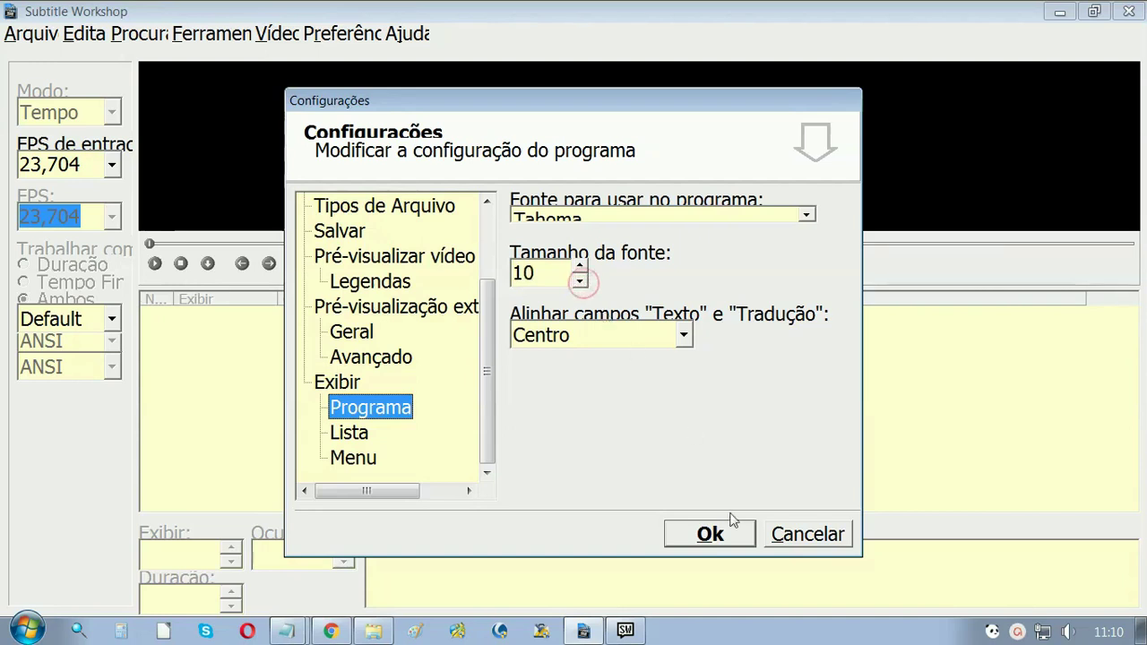
{"action": "left_click", "coordinate": [703, 535]}
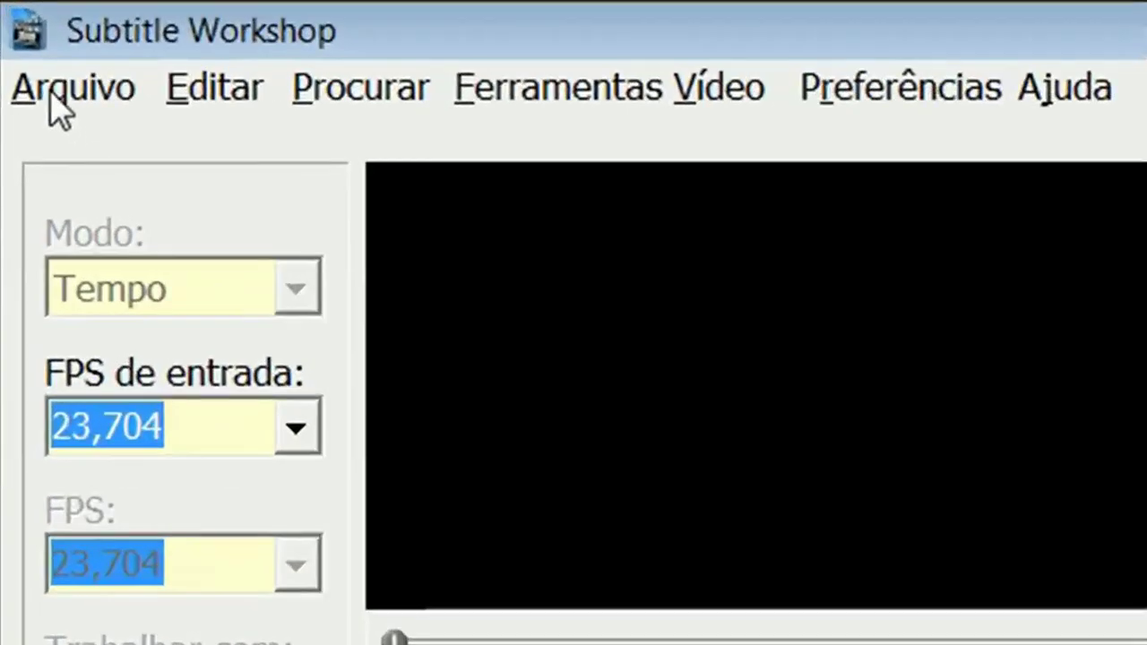
Create a new subtitle file in Subtitle Workshop 2.51
{"action": "left_click", "coordinate": [19, 33]}
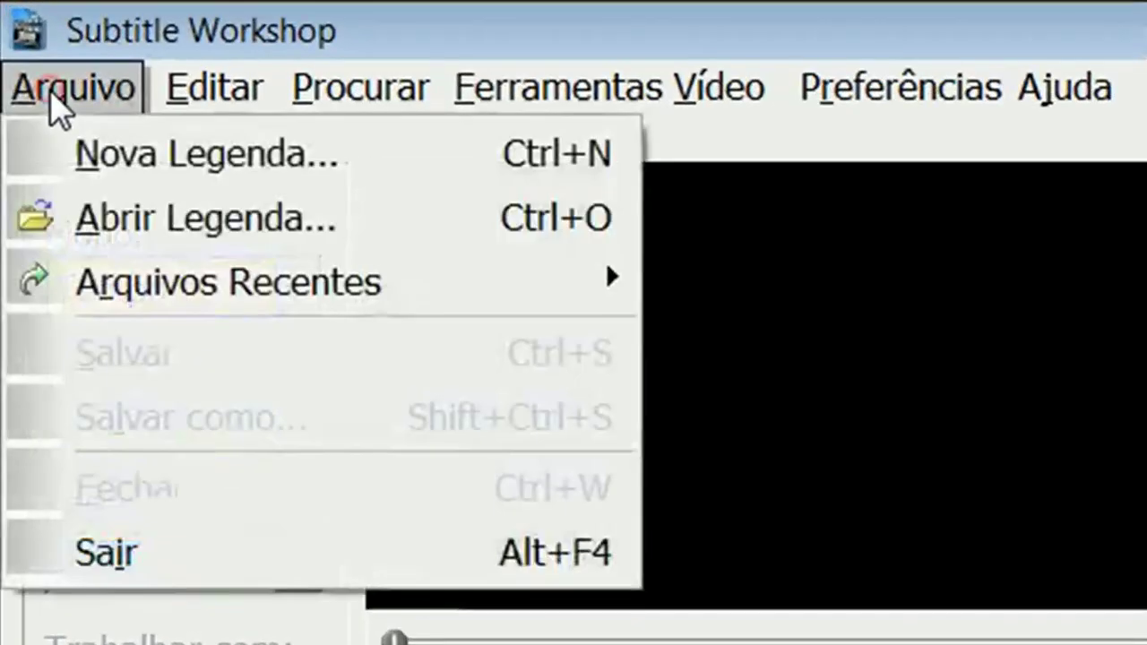
{"action": "left_click", "coordinate": [107, 156]}
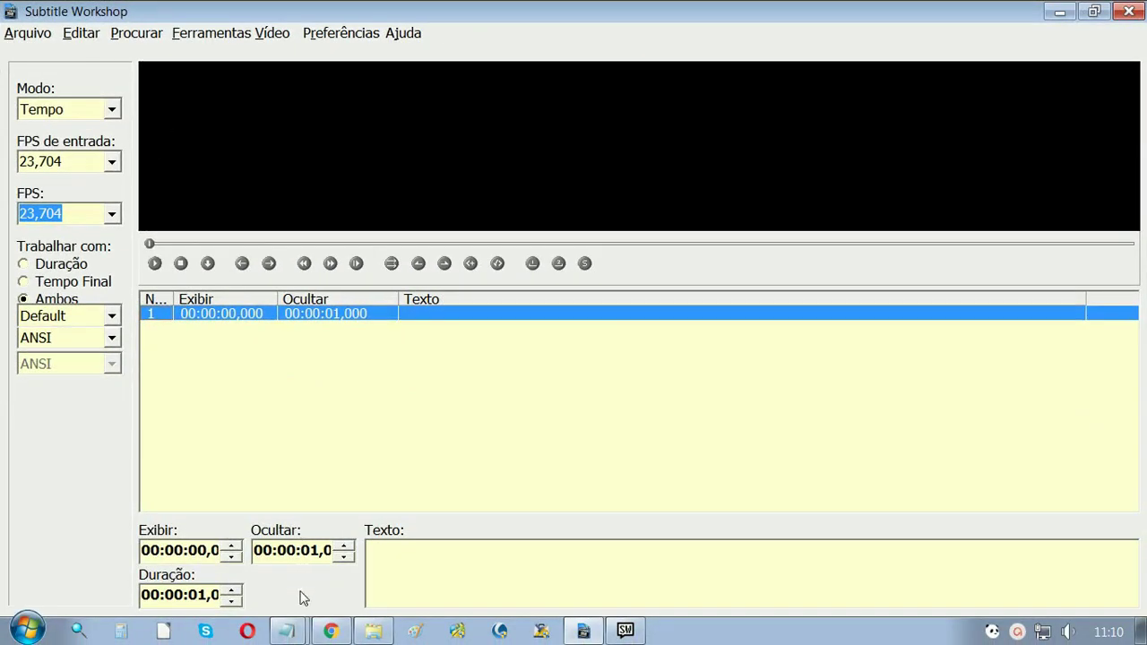
Copy the opening title sentence from Description-Install-Lazarus-ENGLISH.txt in Notepad and paste it as the text of the first subtitle
{"action": "left_click", "coordinate": [293, 630]}
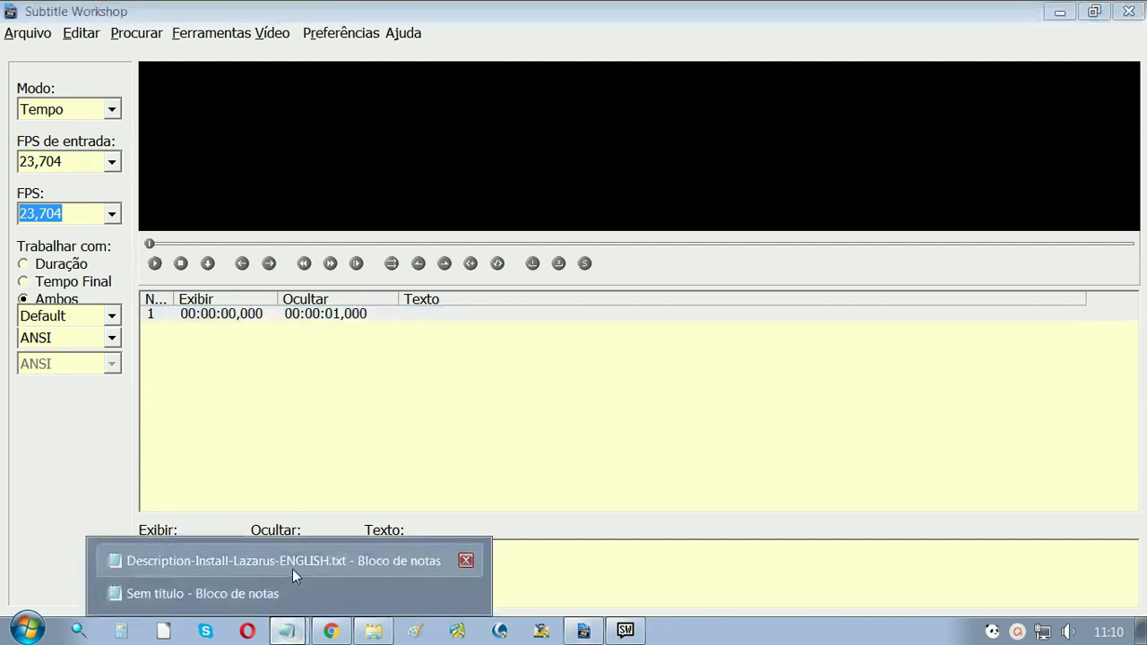
{"action": "left_click", "coordinate": [292, 563]}
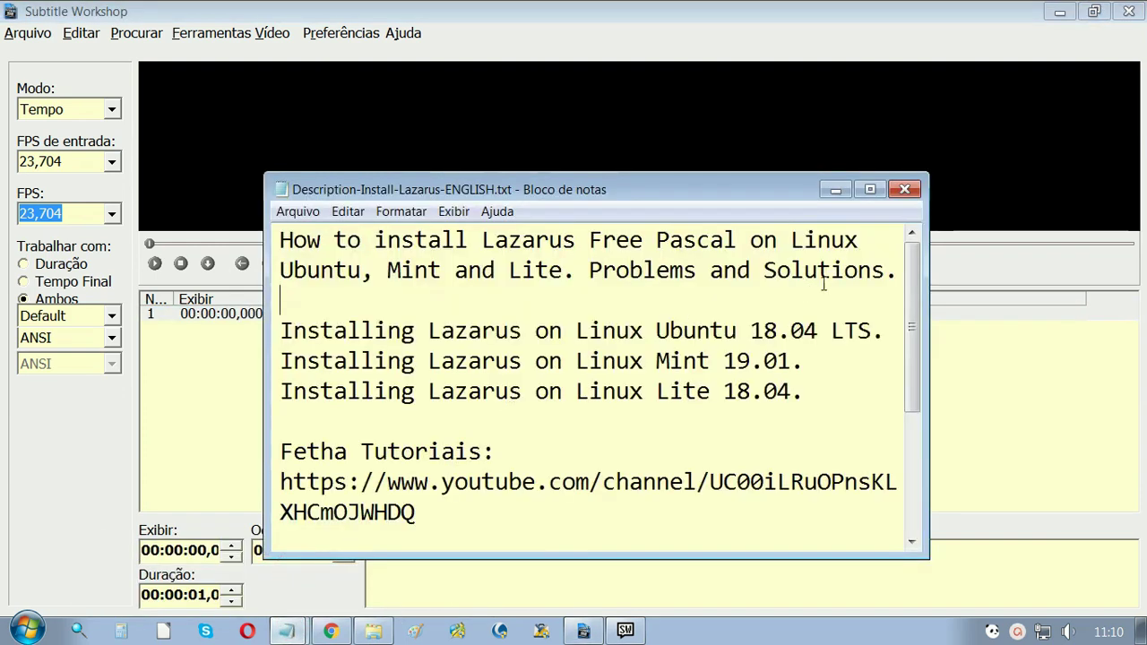
{"action": "left_click_drag", "start_coordinate": [899, 275], "coordinate": [269, 251]}
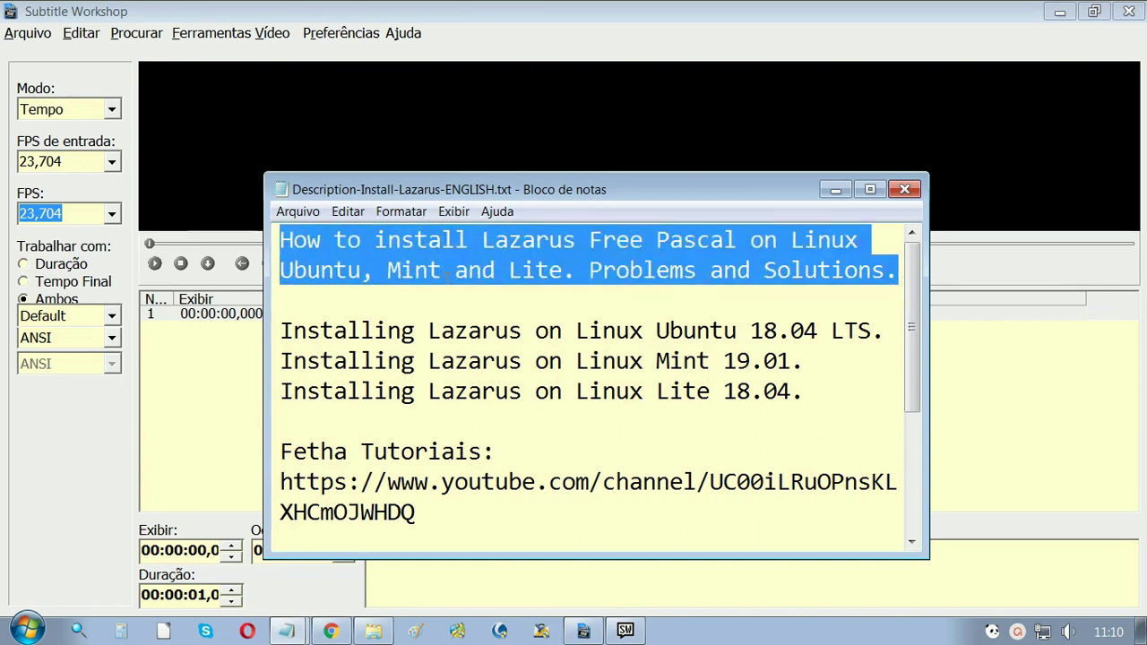
{"action": "right_click", "coordinate": [336, 254]}
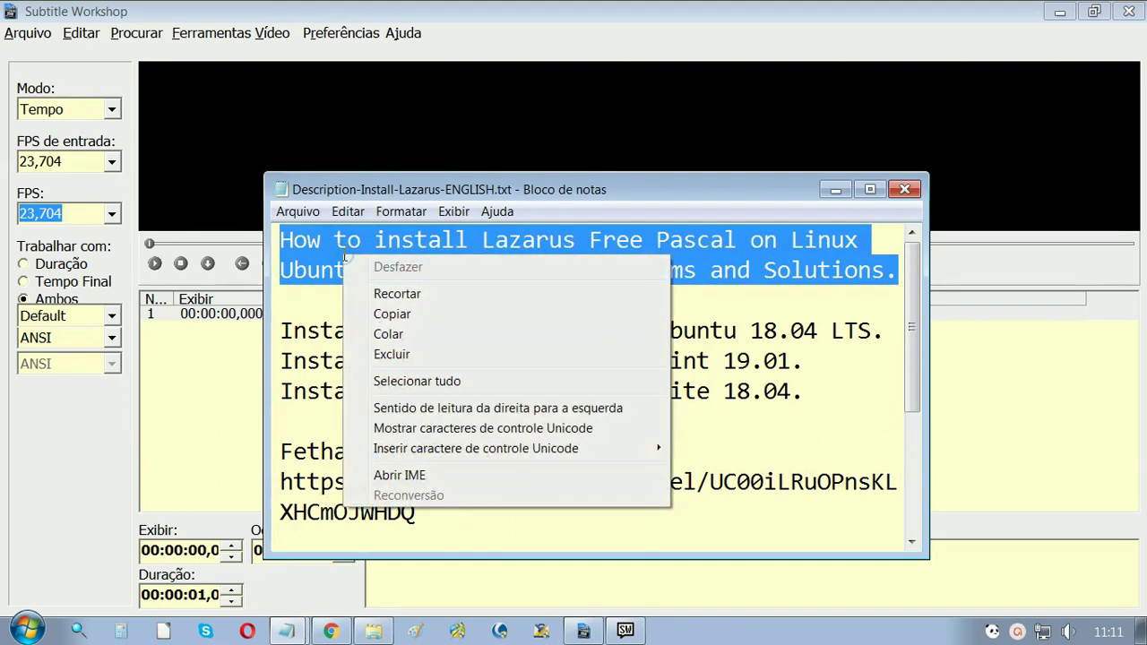
{"action": "left_click", "coordinate": [436, 320]}
{"action": "left_click", "coordinate": [195, 316]}
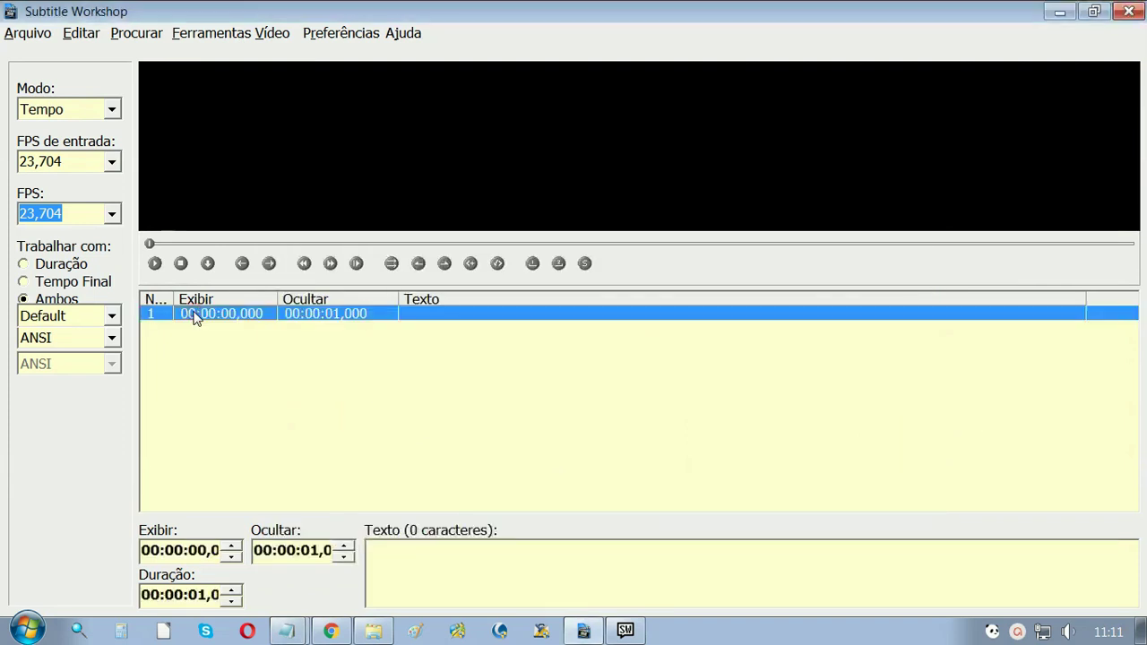
{"action": "left_click", "coordinate": [471, 549]}
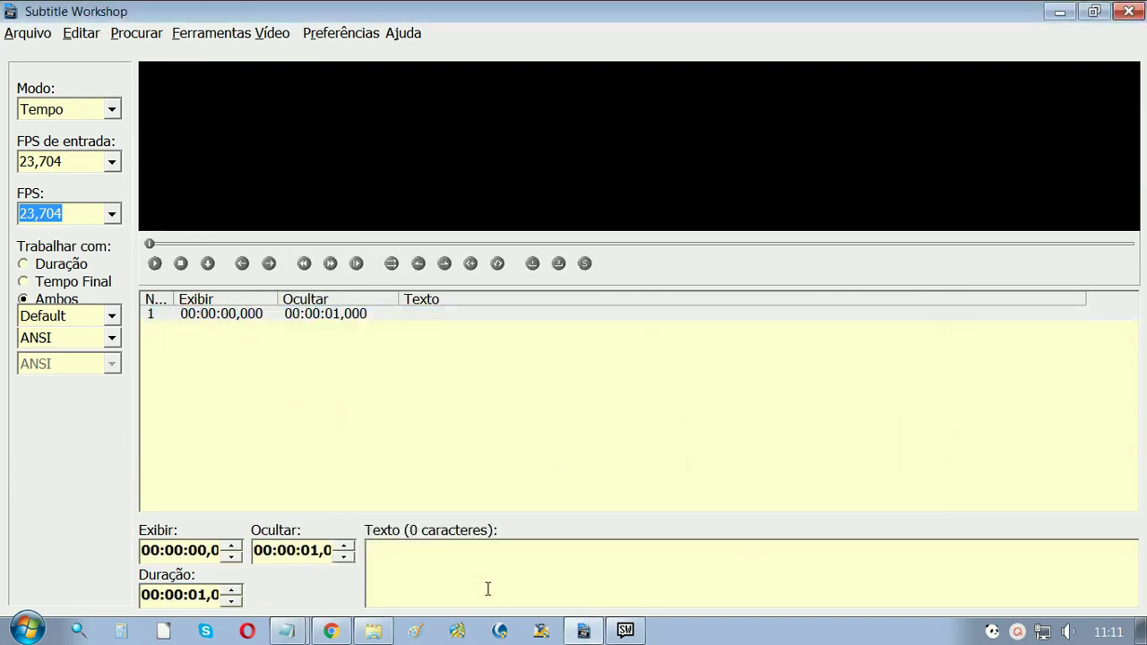
{"action": "key", "text": "ctrl+v"}
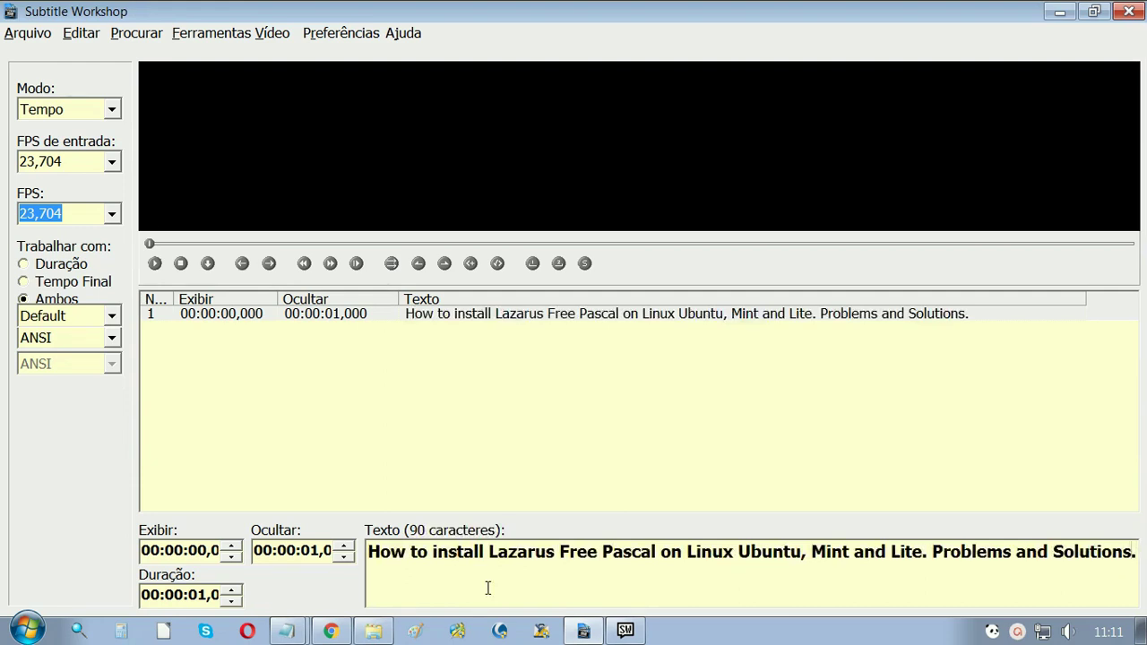
Select How-to-install-Lazarus-on-Linux.avi in the Instalar_LAZARUS folder as the video to load
{"action": "left_click", "coordinate": [272, 32]}
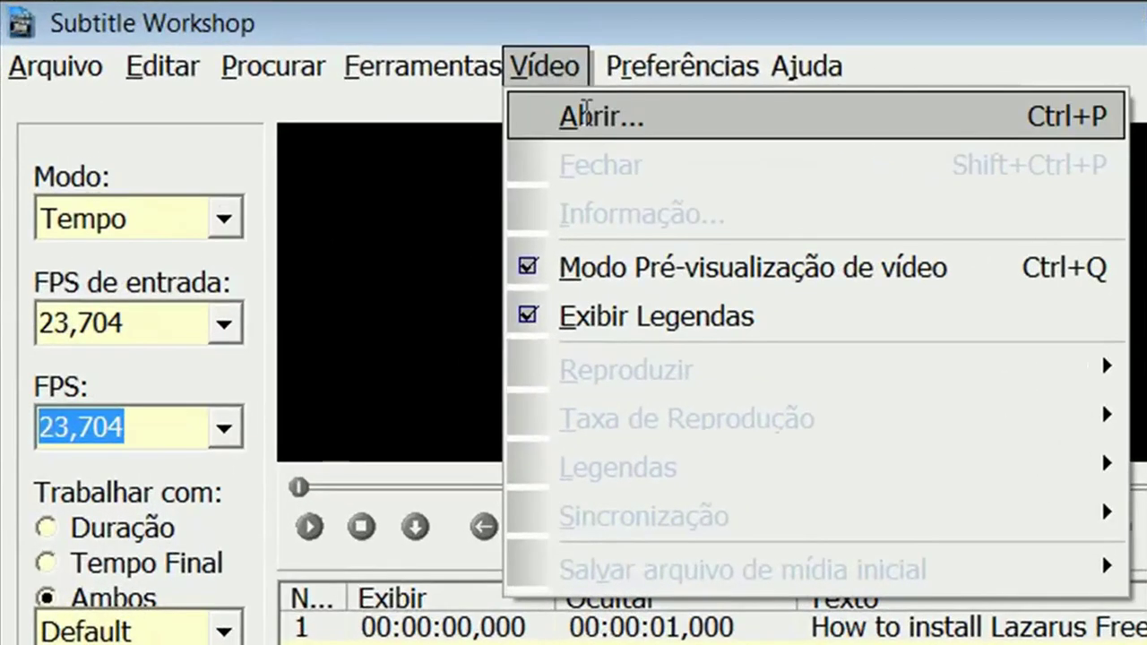
{"action": "left_click", "coordinate": [587, 114]}
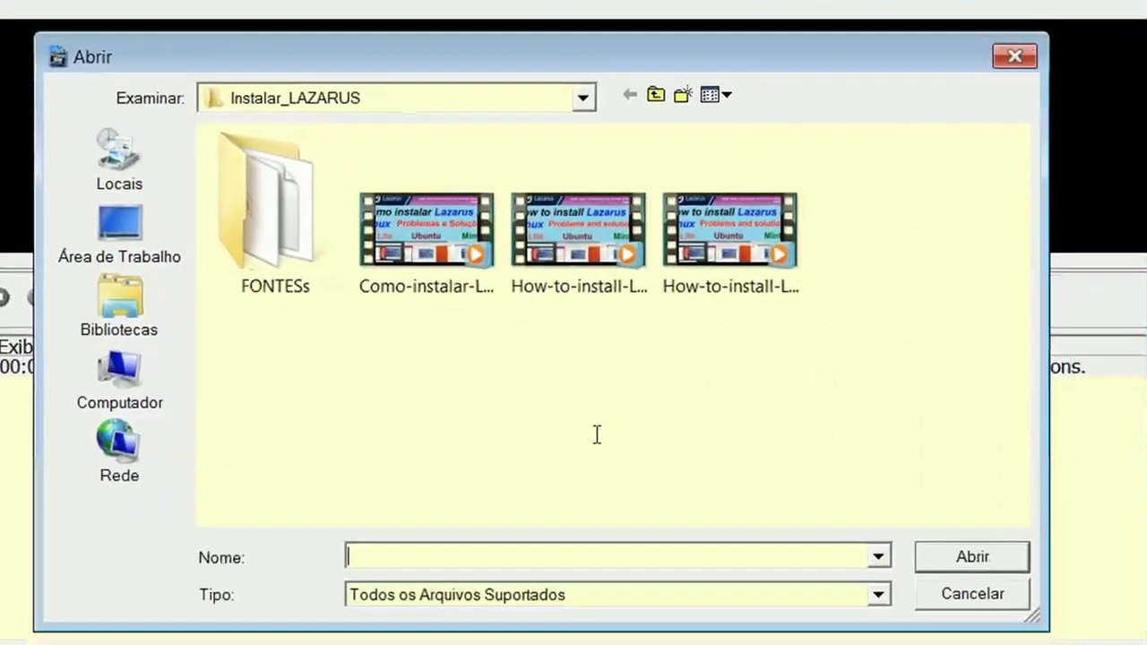
{"action": "left_click", "coordinate": [613, 312]}
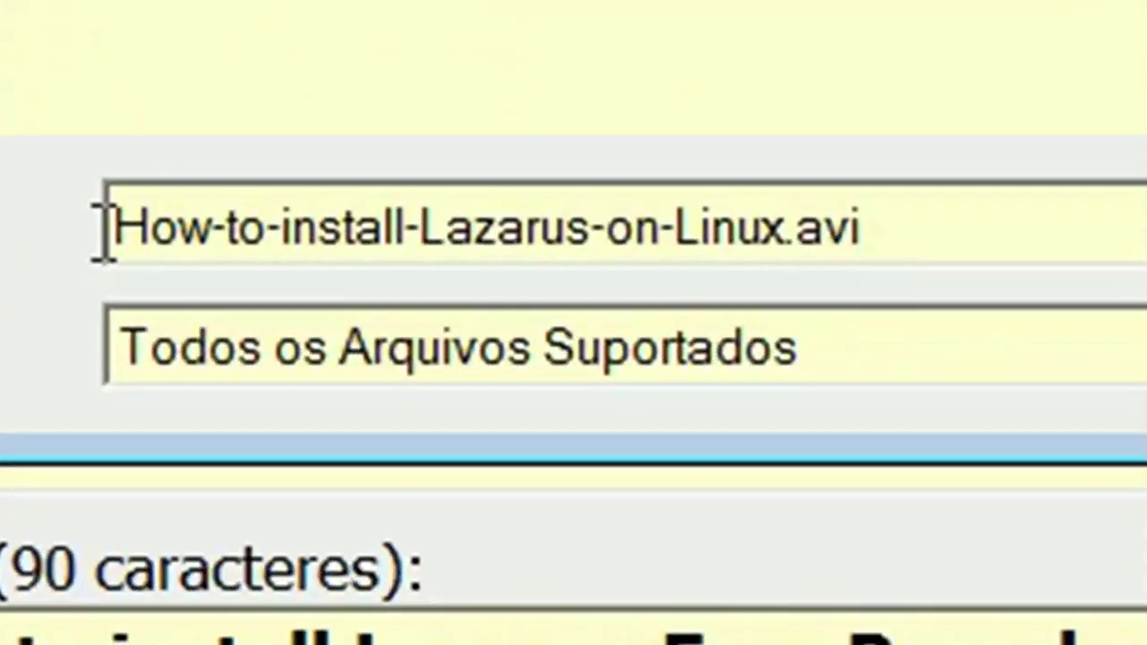
Copy the full file name How-to-install-Lazarus-on-Linux.avi and open that video
{"action": "left_click", "coordinate": [130, 235]}
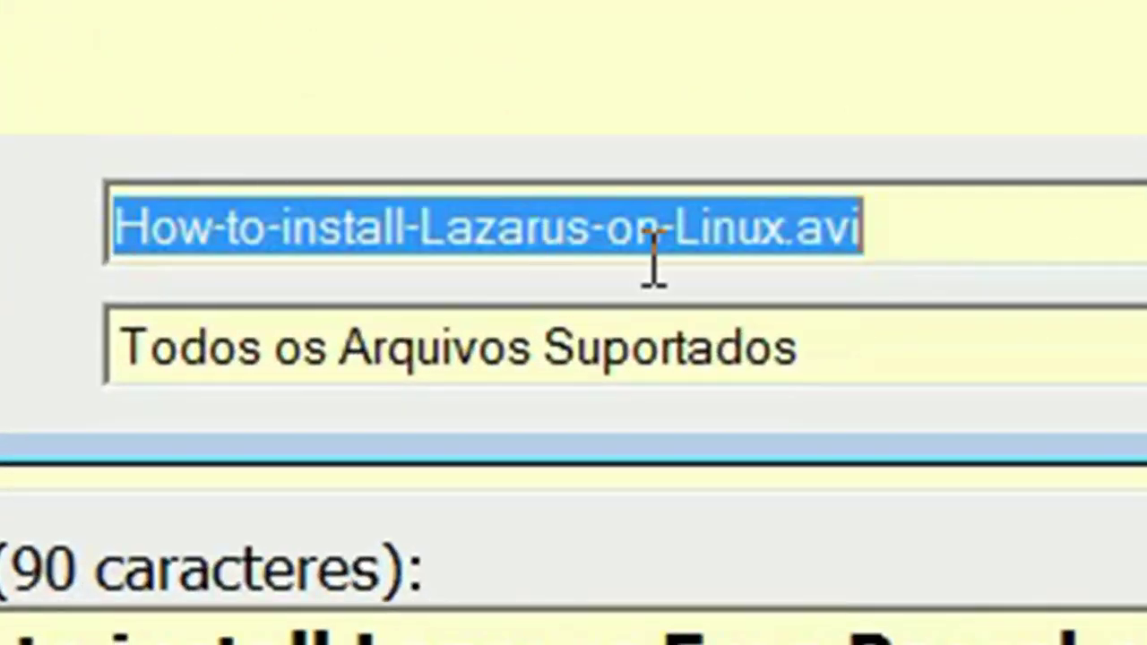
{"action": "left_click", "coordinate": [708, 235]}
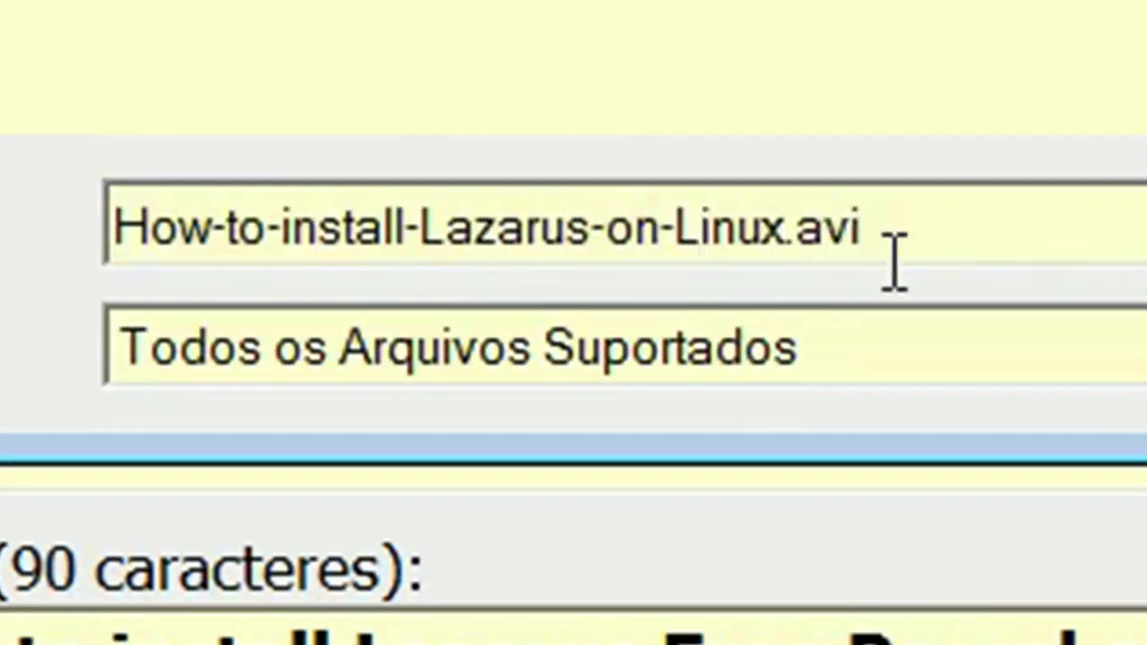
{"action": "left_click", "coordinate": [967, 257]}
{"action": "double_click", "coordinate": [968, 255]}
{"action": "left_click", "coordinate": [968, 256]}
{"action": "left_click_drag", "start_coordinate": [115, 225], "coordinate": [870, 215]}
{"action": "key", "text": "ctrl+c"}
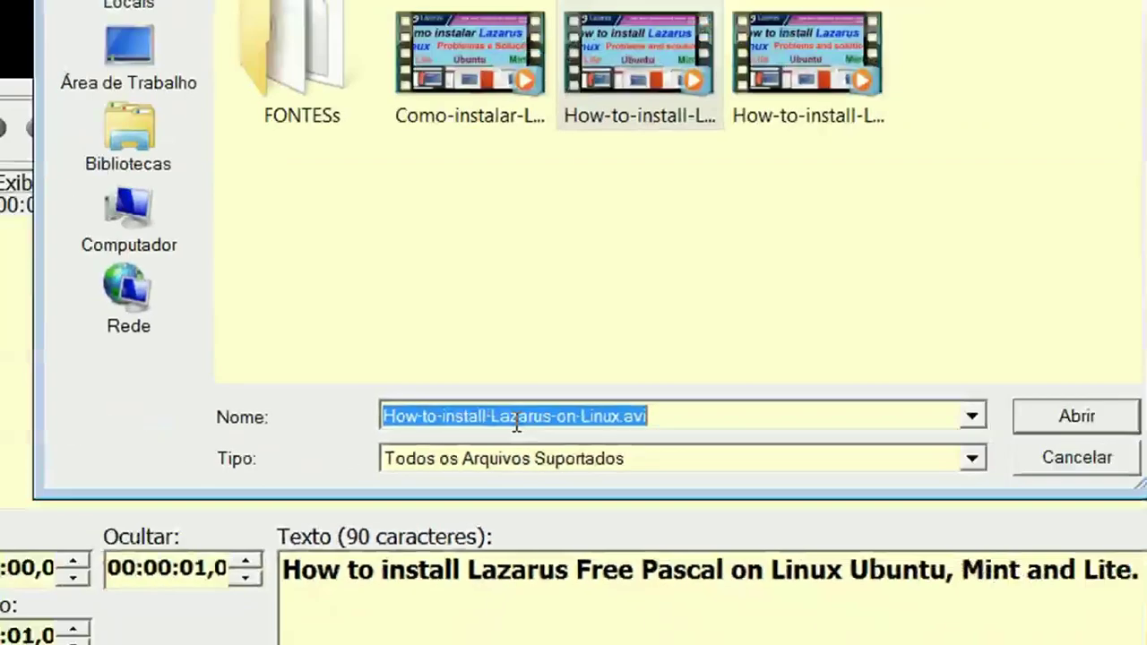
{"action": "right_click", "coordinate": [494, 229]}
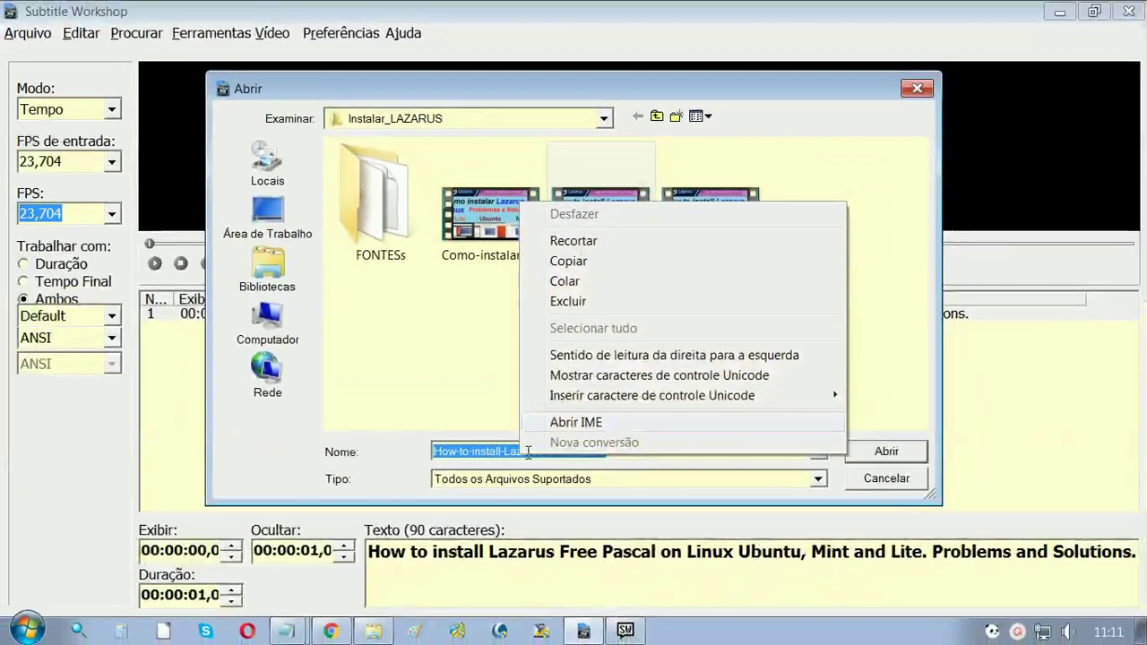
{"action": "left_click", "coordinate": [628, 260]}
{"action": "left_click", "coordinate": [860, 448]}
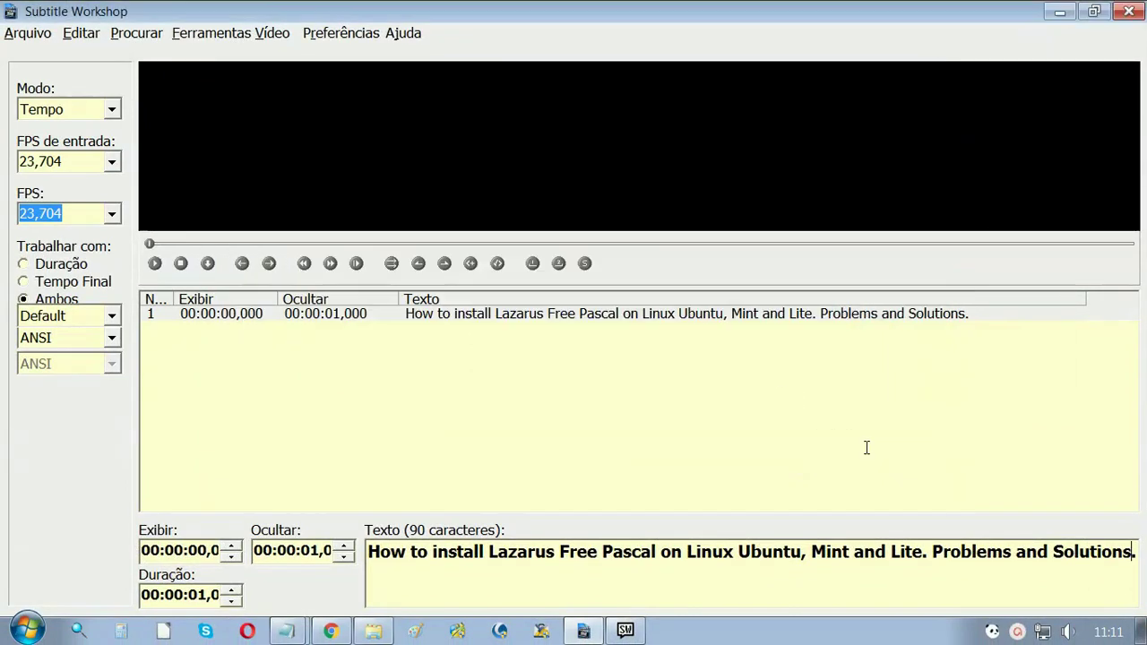
Start saving the subtitle file under a new name with SubRip as the output format
{"action": "left_click", "coordinate": [31, 36]}
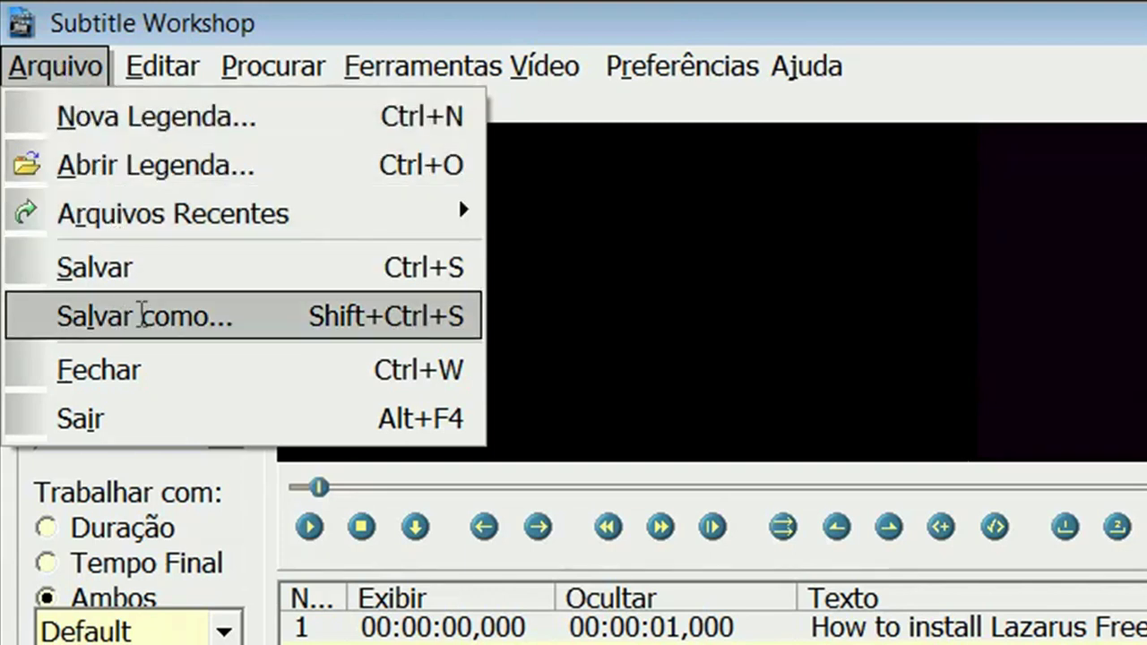
{"action": "left_click", "coordinate": [141, 315]}
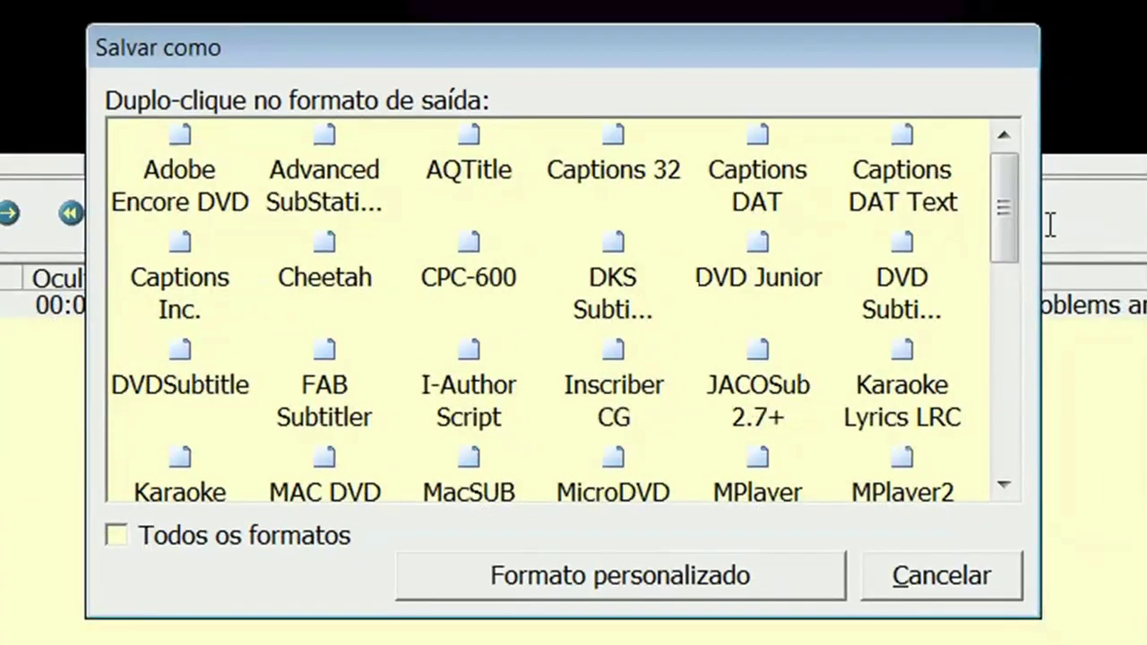
{"action": "left_click_drag", "start_coordinate": [1004, 206], "coordinate": [1019, 392]}
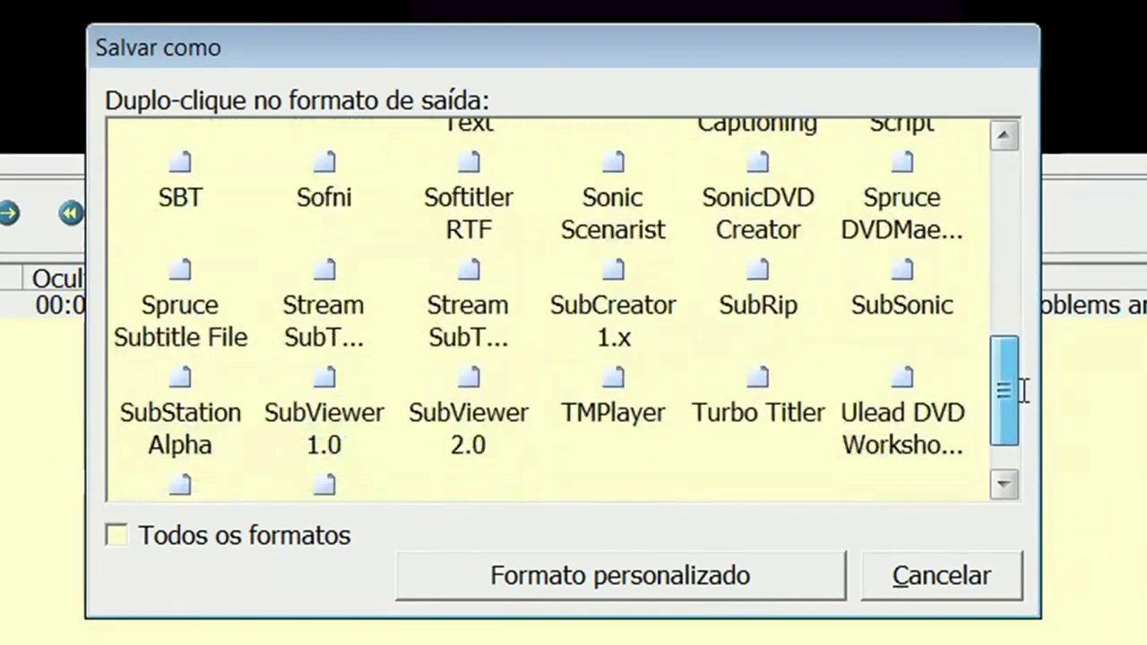
{"action": "left_click", "coordinate": [773, 289]}
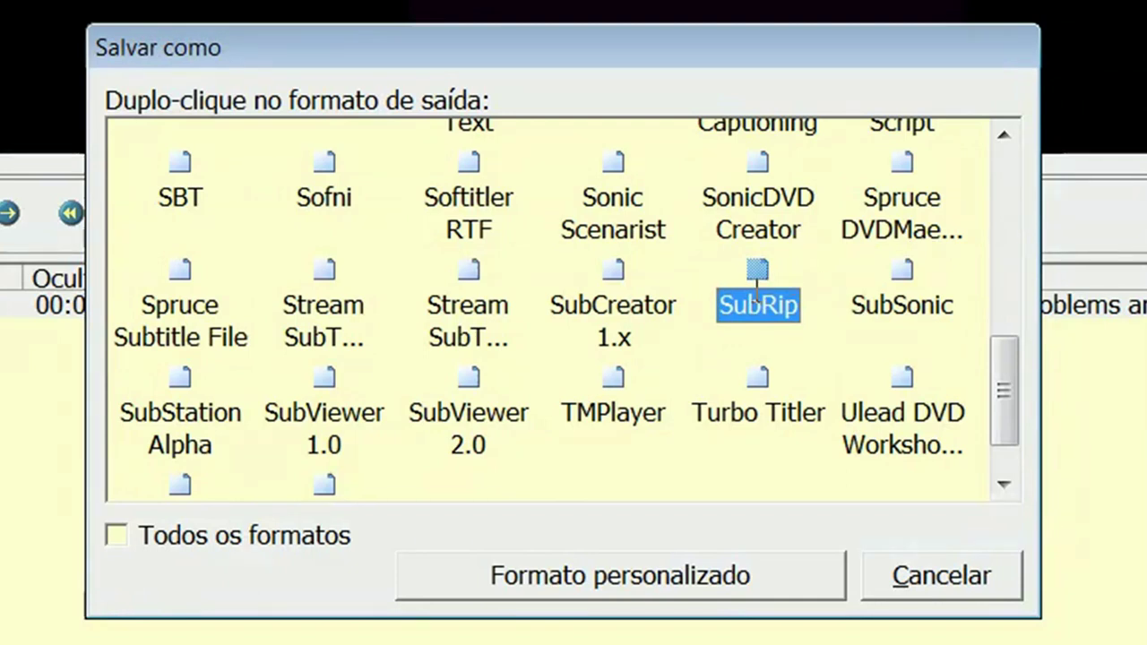
{"action": "double_click", "coordinate": [757, 285]}
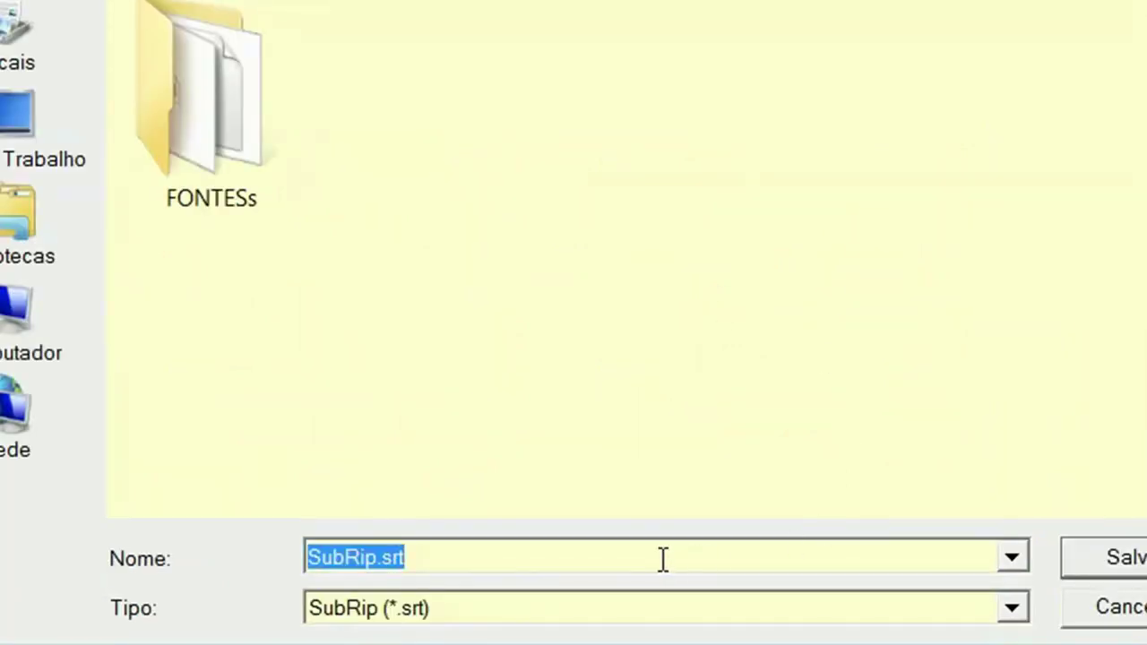
Name the subtitle file How-to-install-Lazarus-on-Linux.srt, matching the video's name, and save it in the Instalar_LAZARUS folder
{"action": "key", "text": "Left"}
{"action": "key", "text": "Left"}
{"action": "key", "text": "shift+Home"}
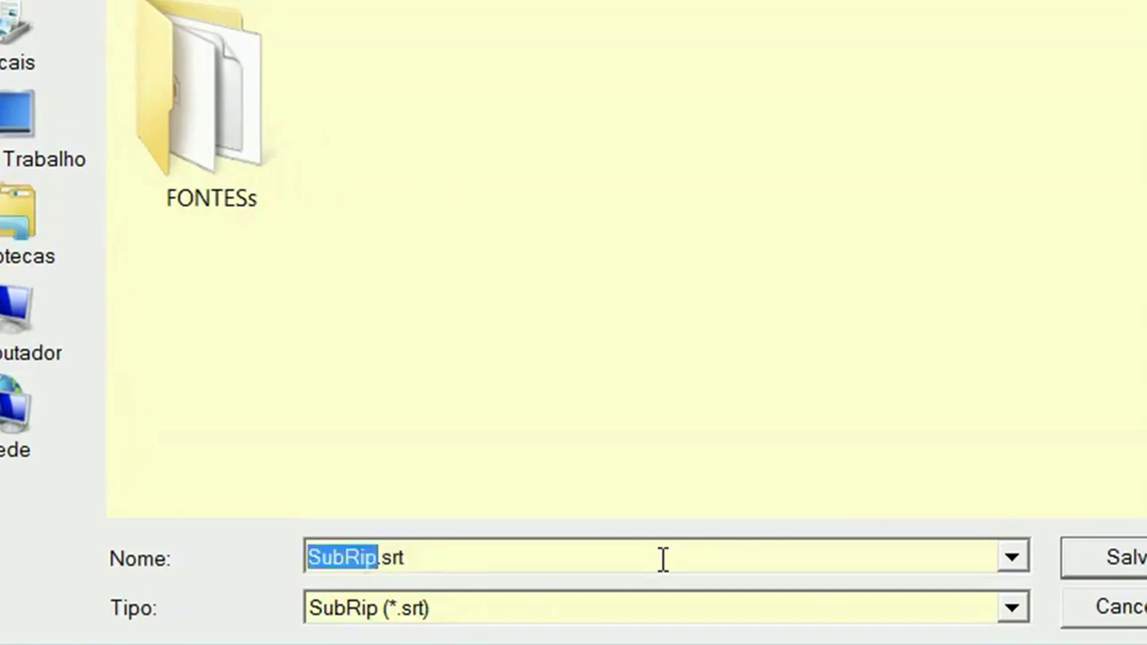
{"action": "key", "text": "ctrl+v"}
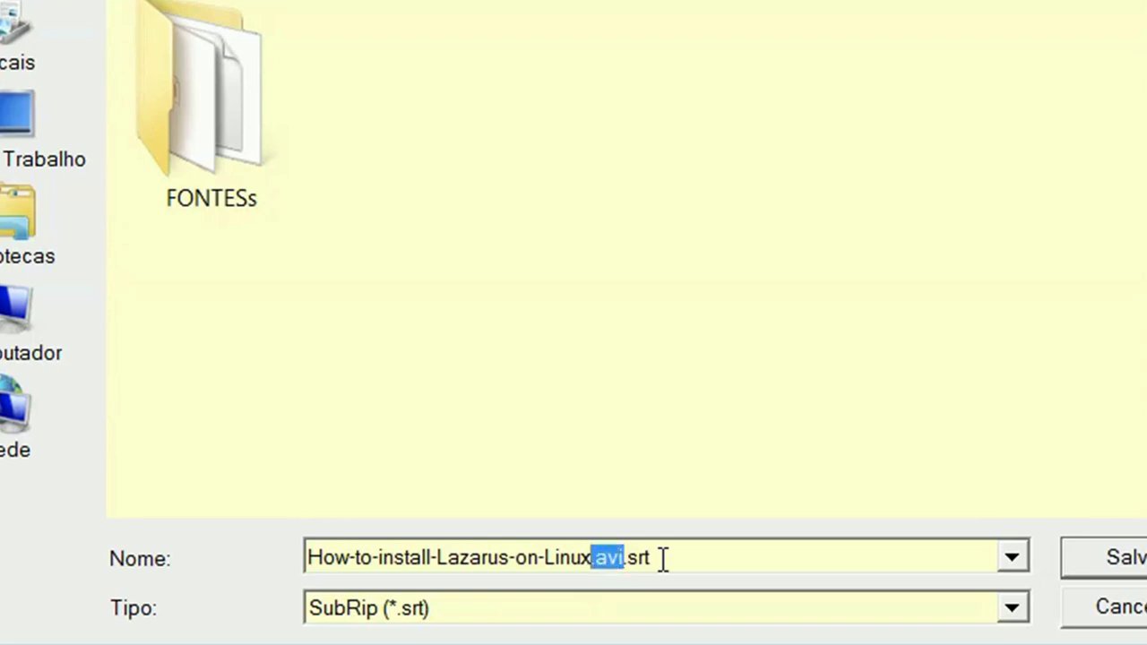
{"action": "key", "text": "BackSpace"}
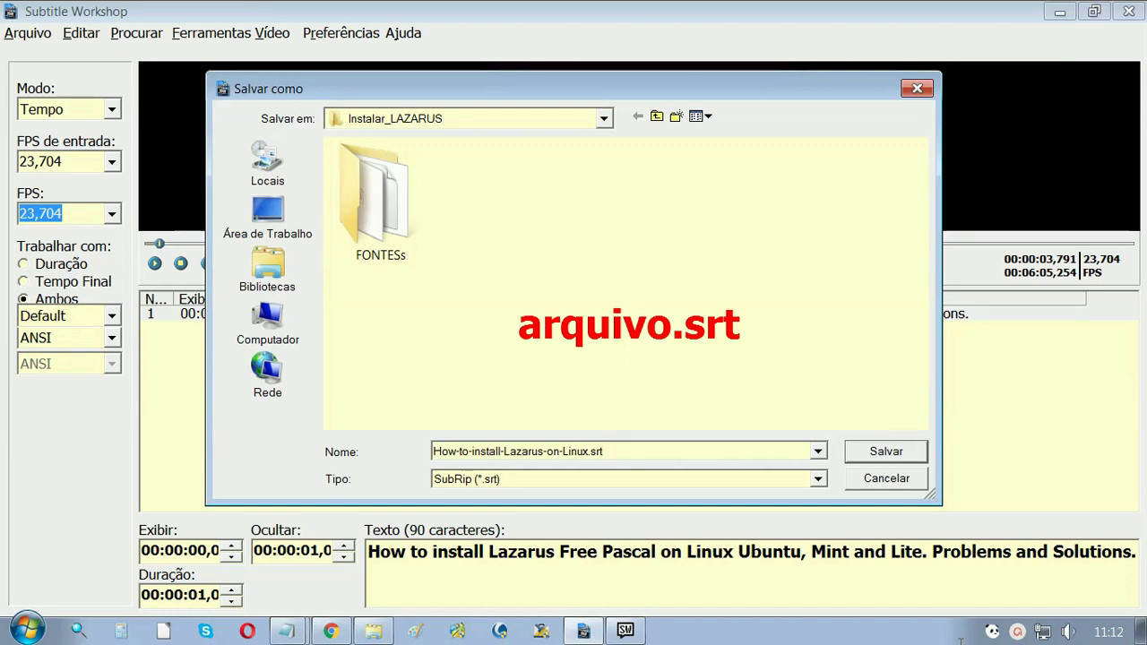
{"action": "left_click", "coordinate": [891, 450]}
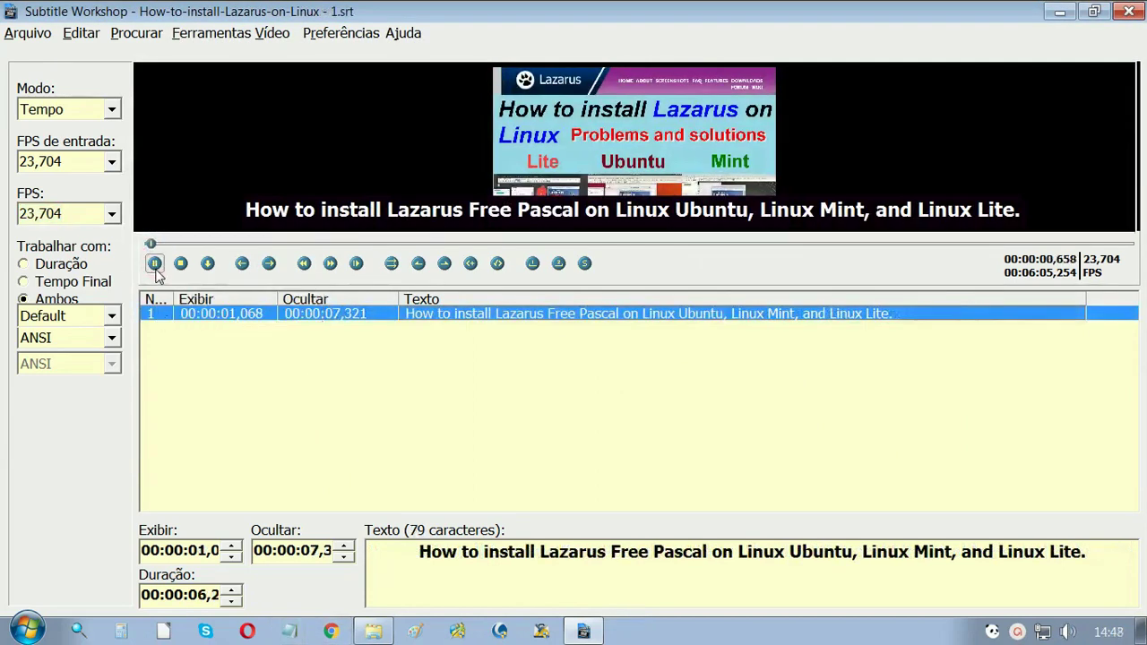
Play the video and set the first subtitle's start time to 00:00:01,618 and its end time to 00:00:07,208
{"action": "left_click", "coordinate": [155, 269]}
{"action": "left_click", "coordinate": [420, 264]}
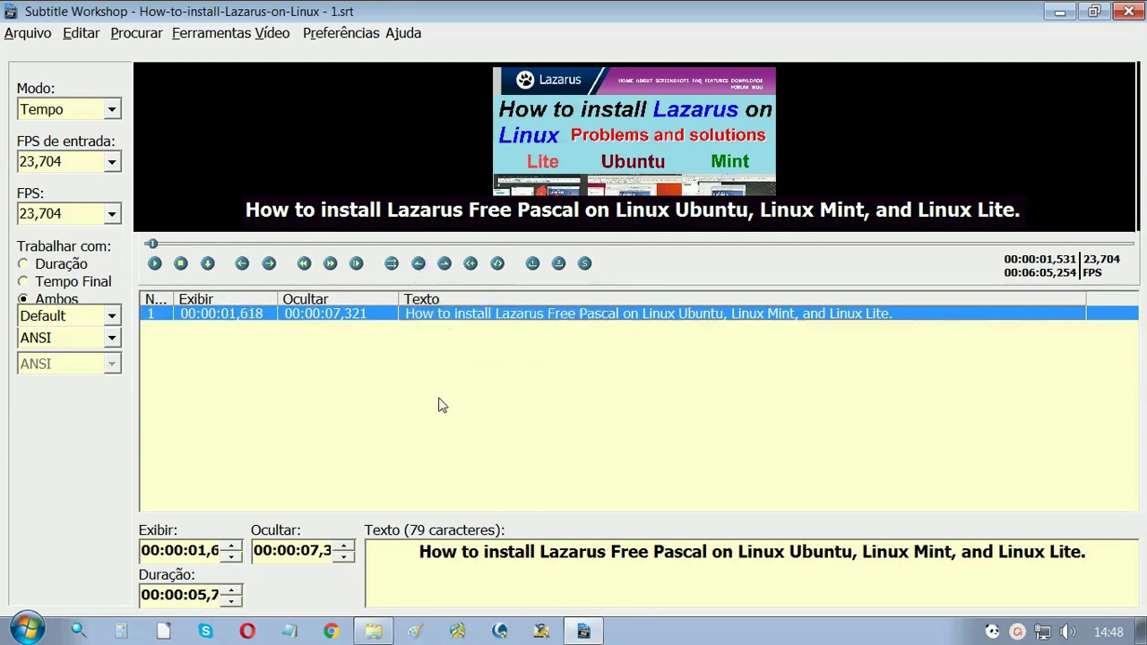
{"action": "left_click", "coordinate": [154, 264]}
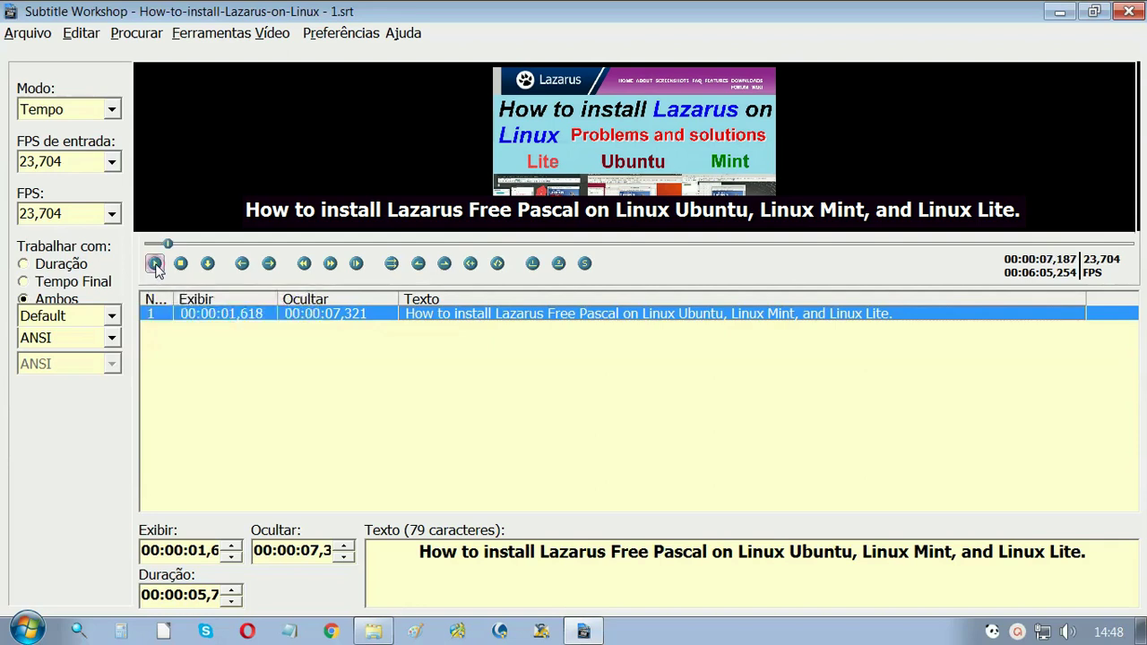
{"action": "left_click", "coordinate": [444, 264]}
Insert a second subtitle and paste in the line "Lazarus on Linux Ubuntu 18.04 LTS" copied from the Notepad script
{"action": "left_click", "coordinate": [80, 32]}
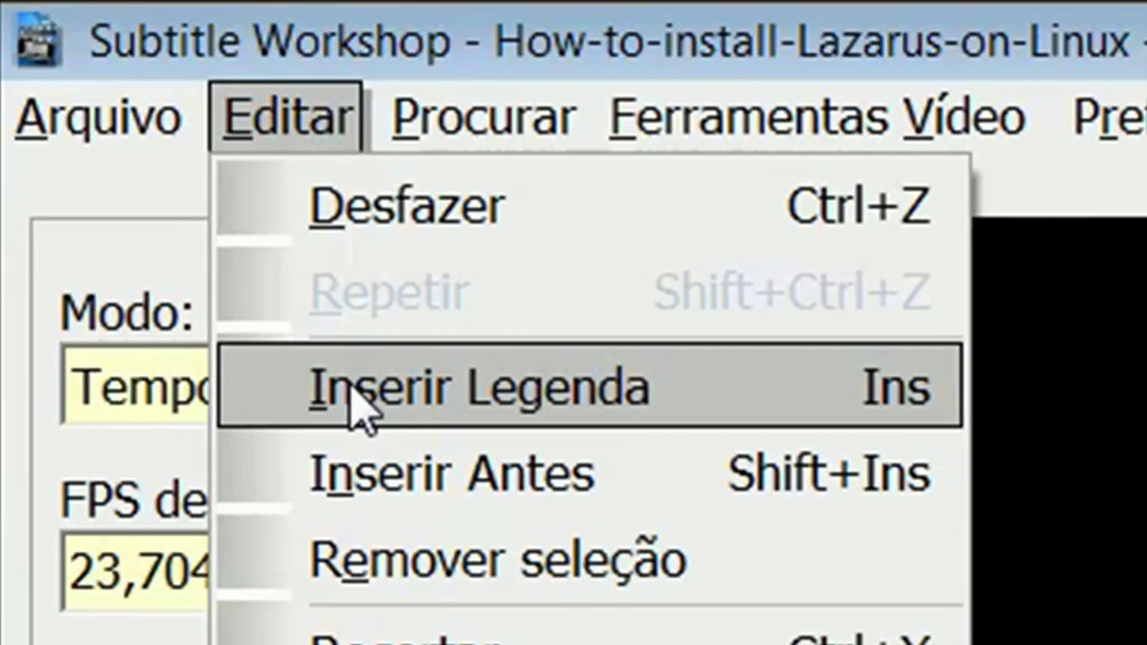
{"action": "left_click", "coordinate": [352, 385]}
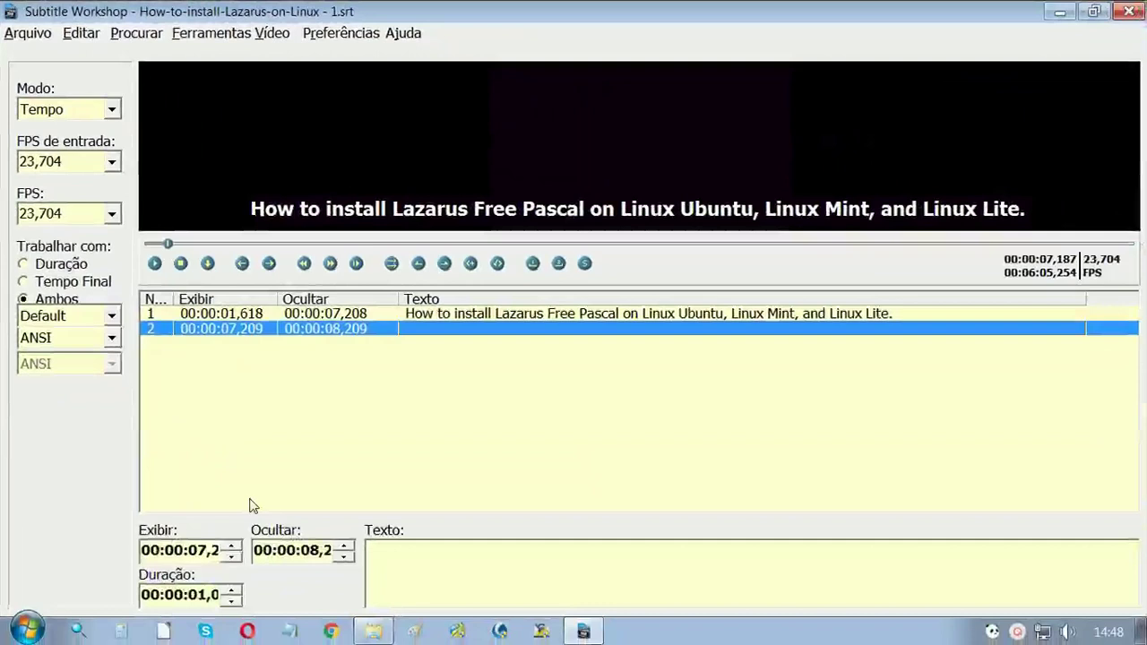
{"action": "left_click", "coordinate": [290, 632]}
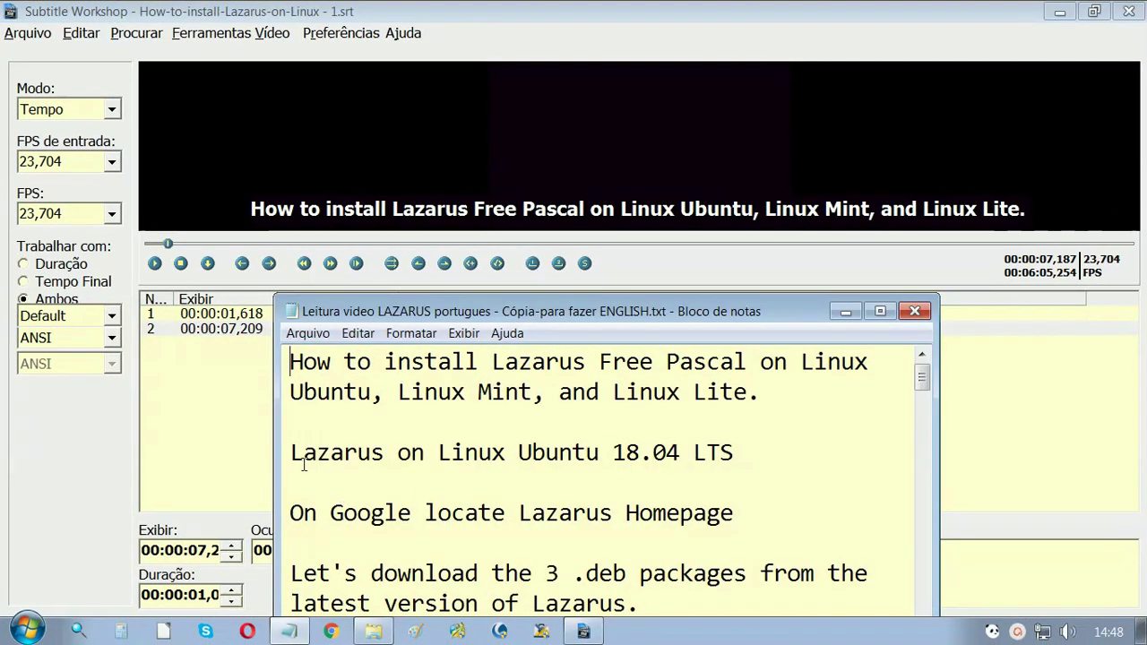
{"action": "left_click_drag", "start_coordinate": [290, 453], "coordinate": [737, 447]}
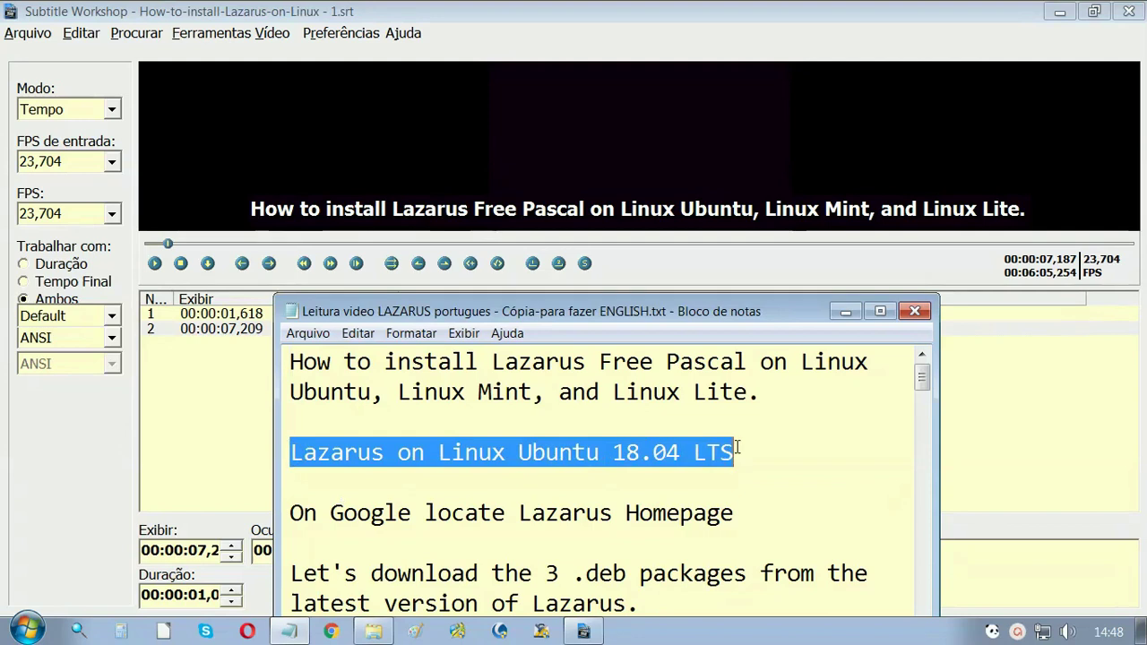
{"action": "right_click", "coordinate": [651, 453]}
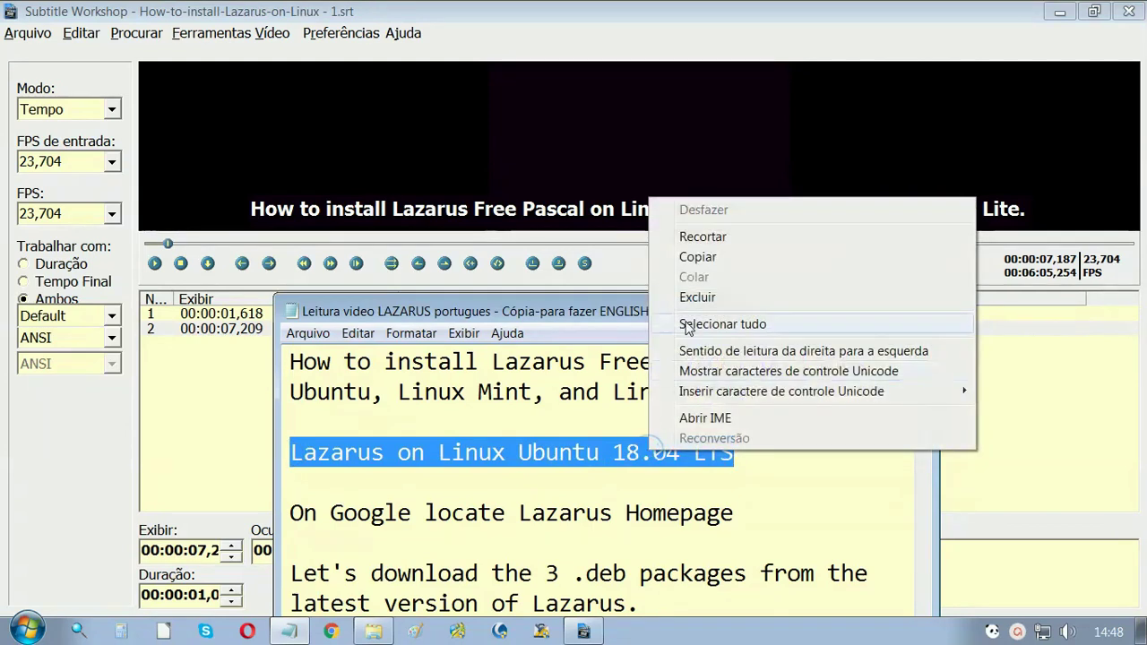
{"action": "left_click", "coordinate": [717, 258]}
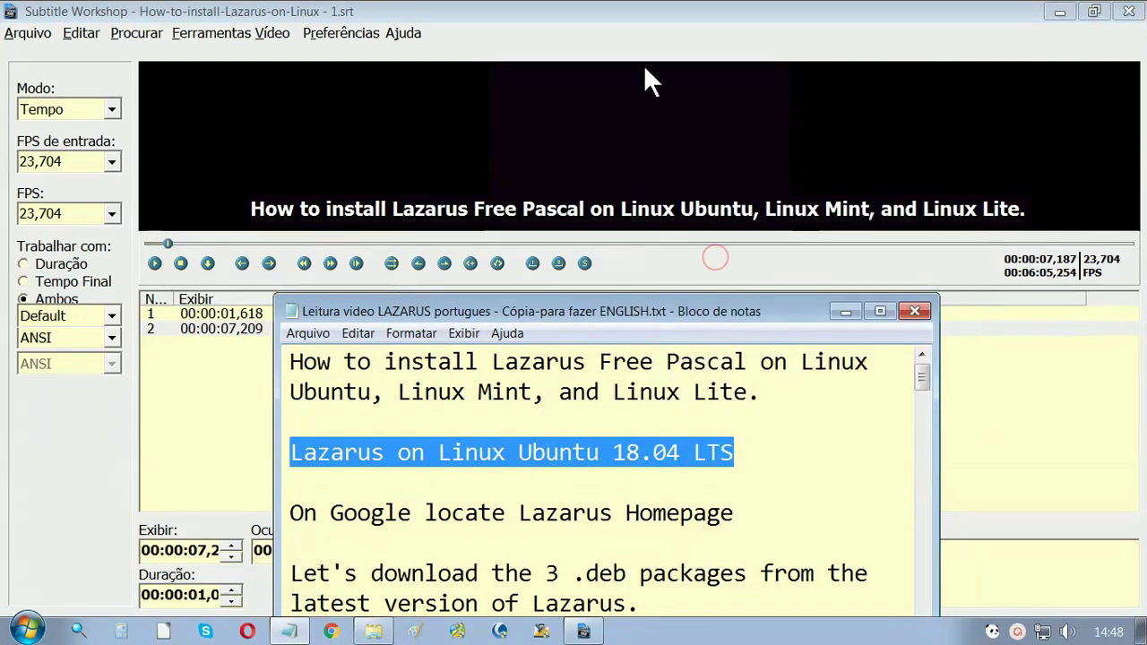
{"action": "left_click", "coordinate": [614, 9]}
{"action": "left_click", "coordinate": [492, 567]}
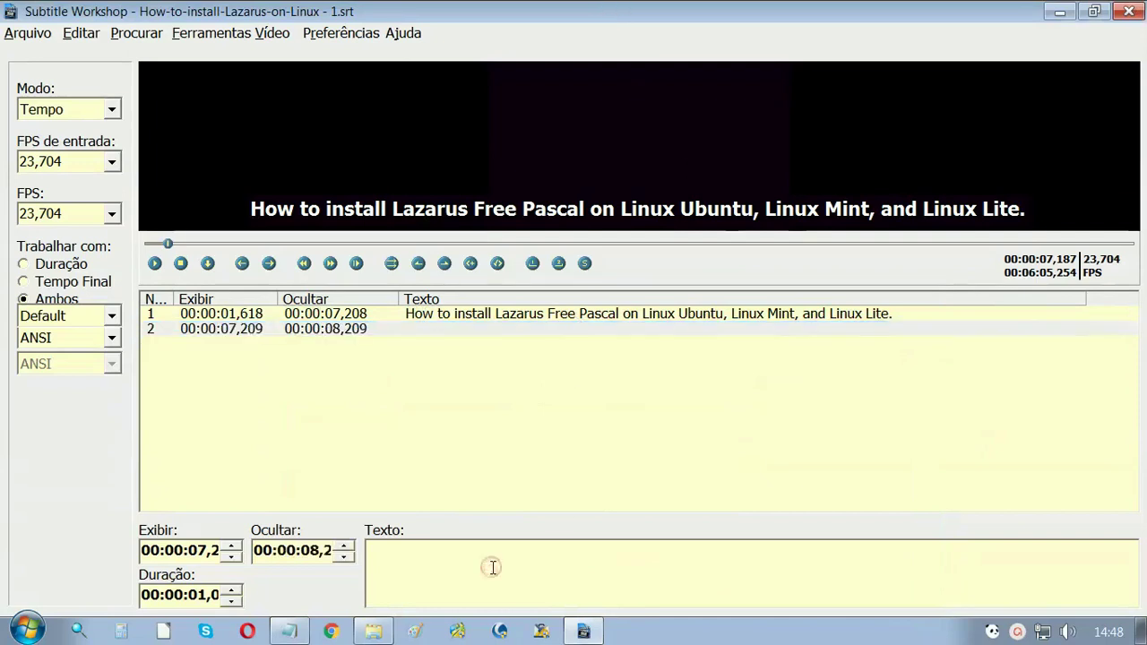
{"action": "key", "text": "ctrl+v"}
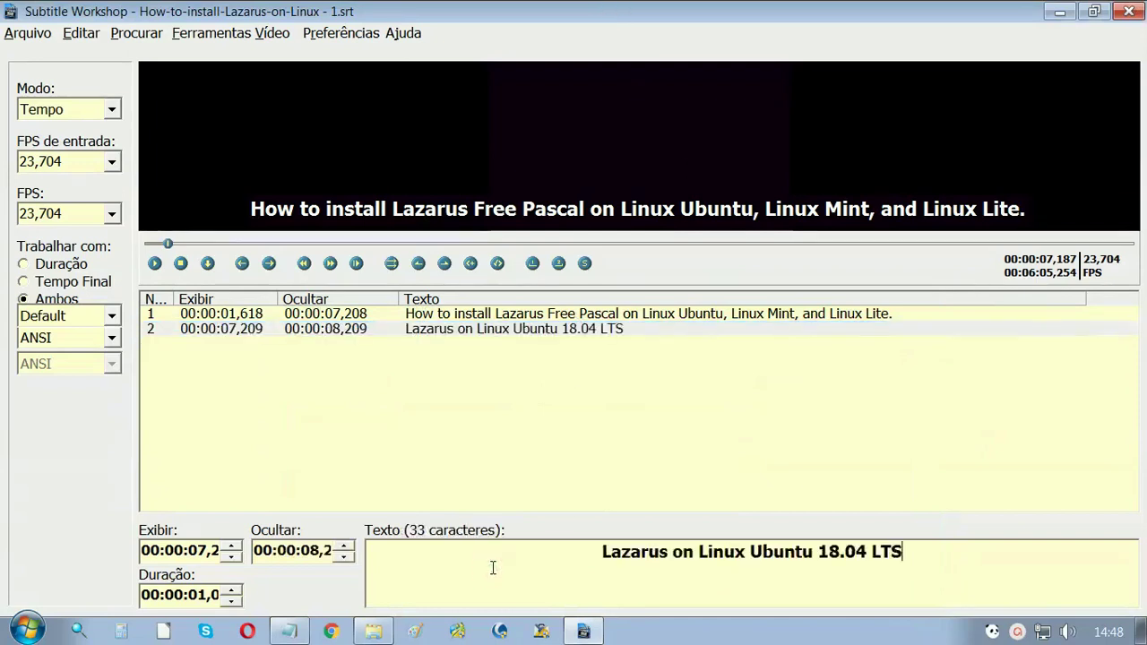
Play the video and set the second subtitle's start time to 00:00:10,486 and its end time to 00:00:14,058
{"action": "left_click", "coordinate": [156, 264]}
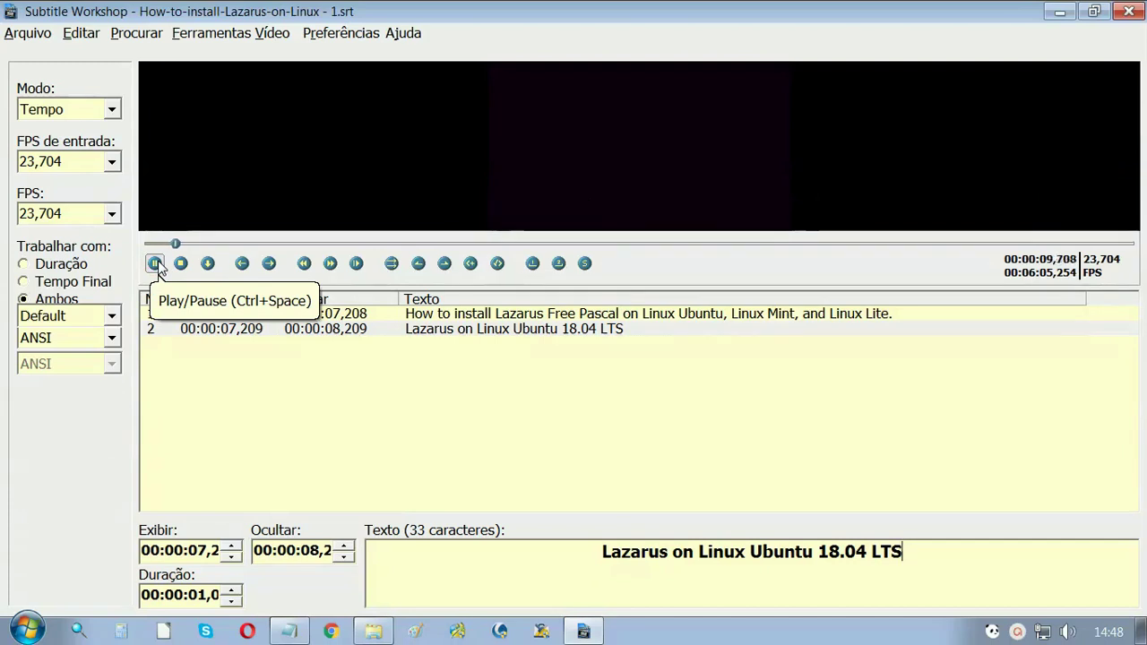
{"action": "left_click", "coordinate": [156, 263]}
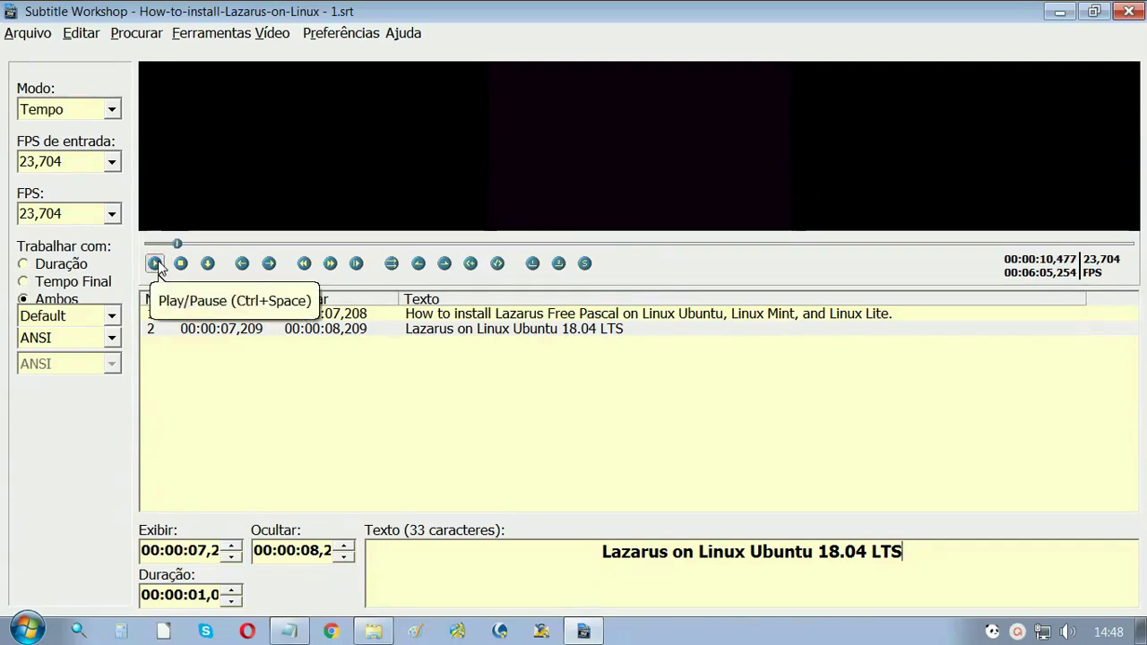
{"action": "left_click", "coordinate": [412, 330]}
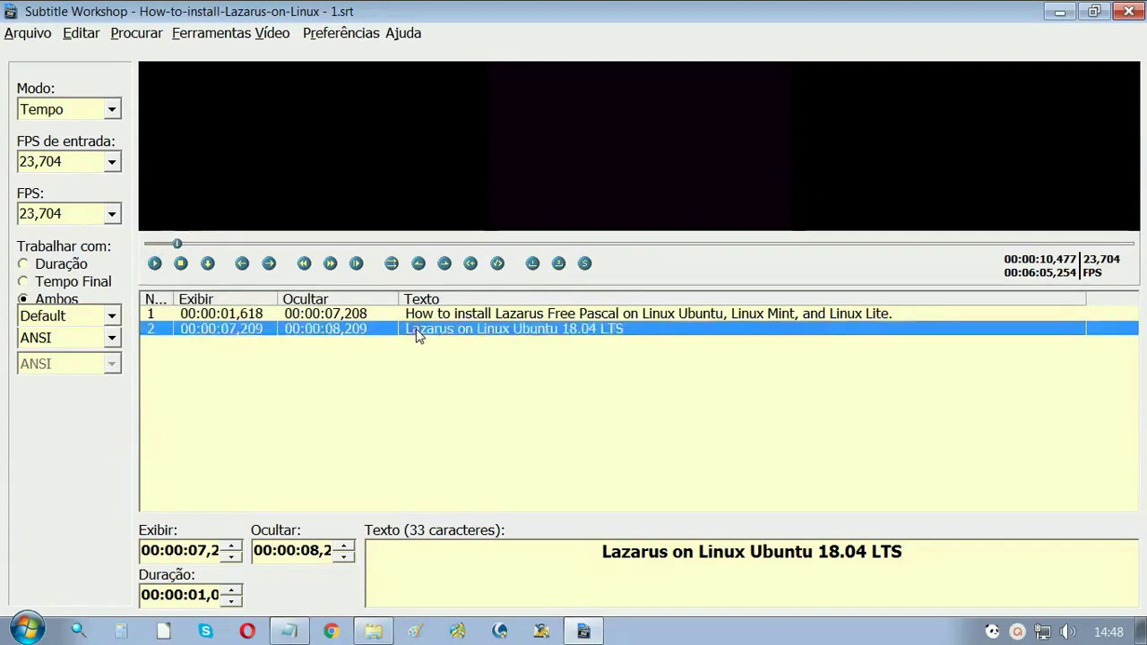
{"action": "left_click", "coordinate": [418, 264]}
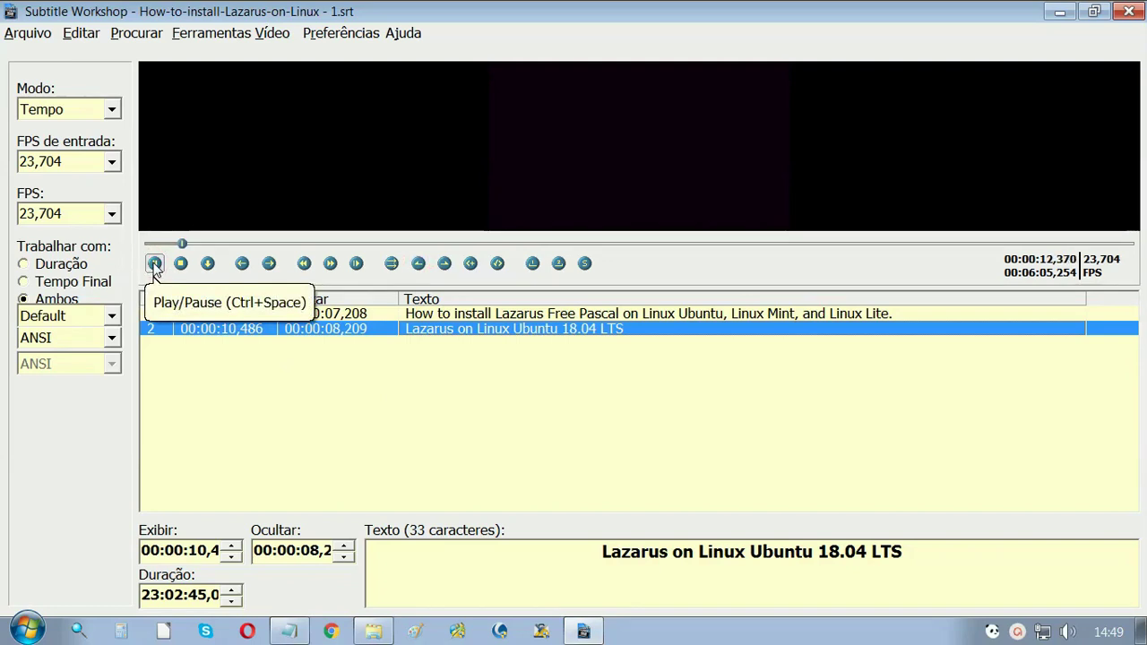
{"action": "left_click", "coordinate": [154, 265]}
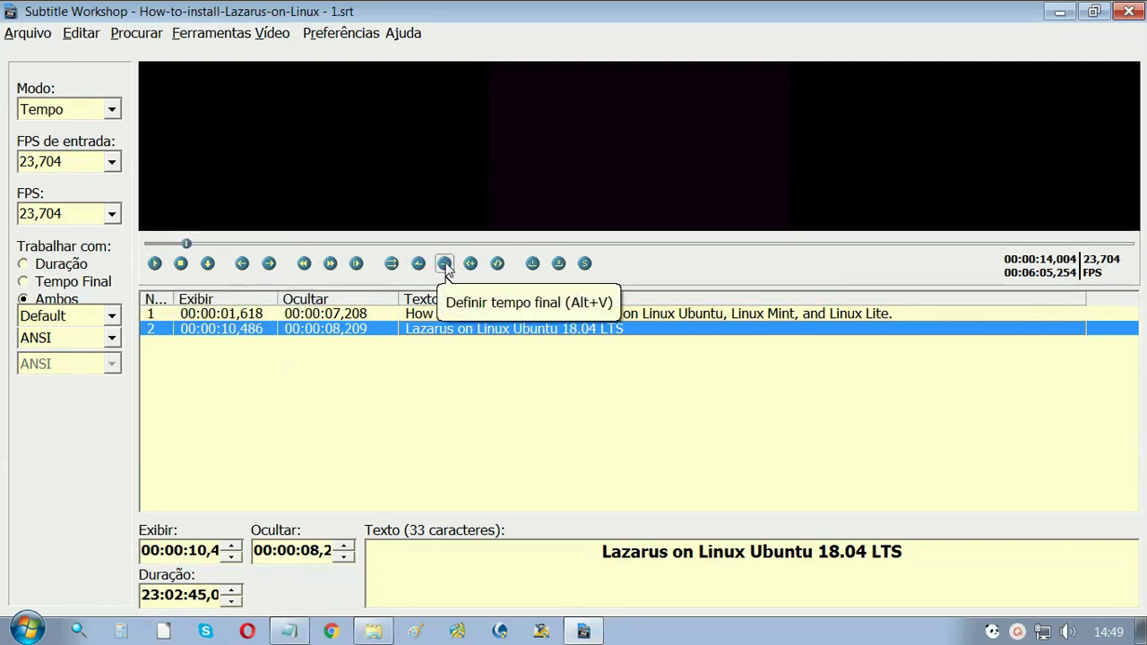
{"action": "left_click", "coordinate": [444, 263]}
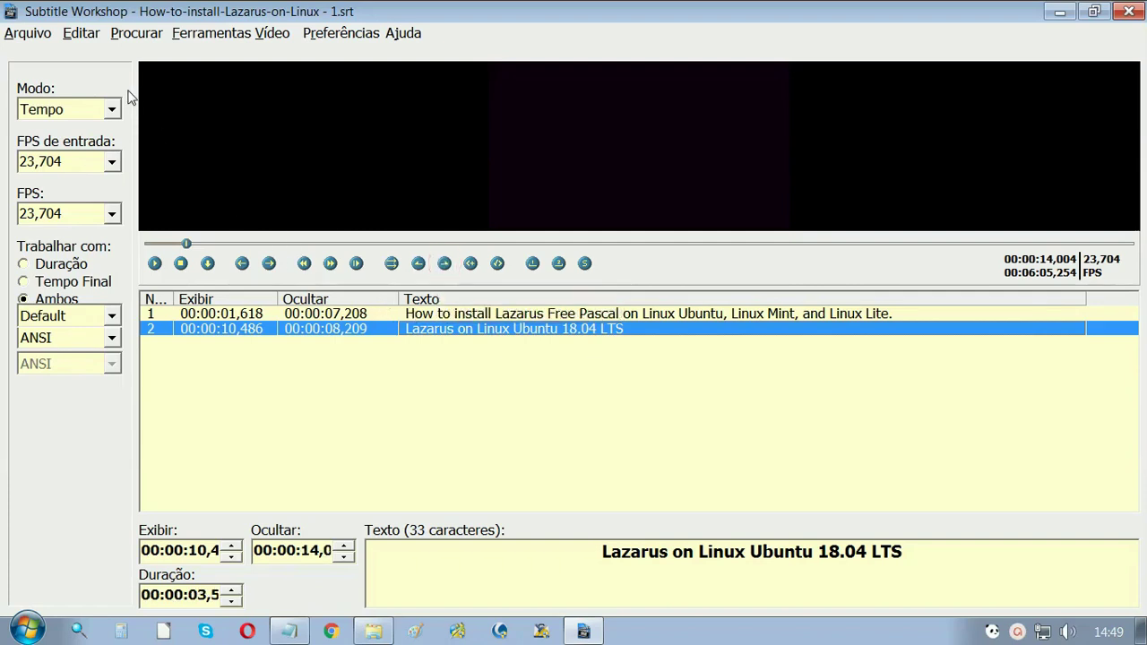
Insert a third subtitle and paste in the line "On Google locate Lazarus Homepage" copied from the Notepad script
{"action": "left_click", "coordinate": [85, 36]}
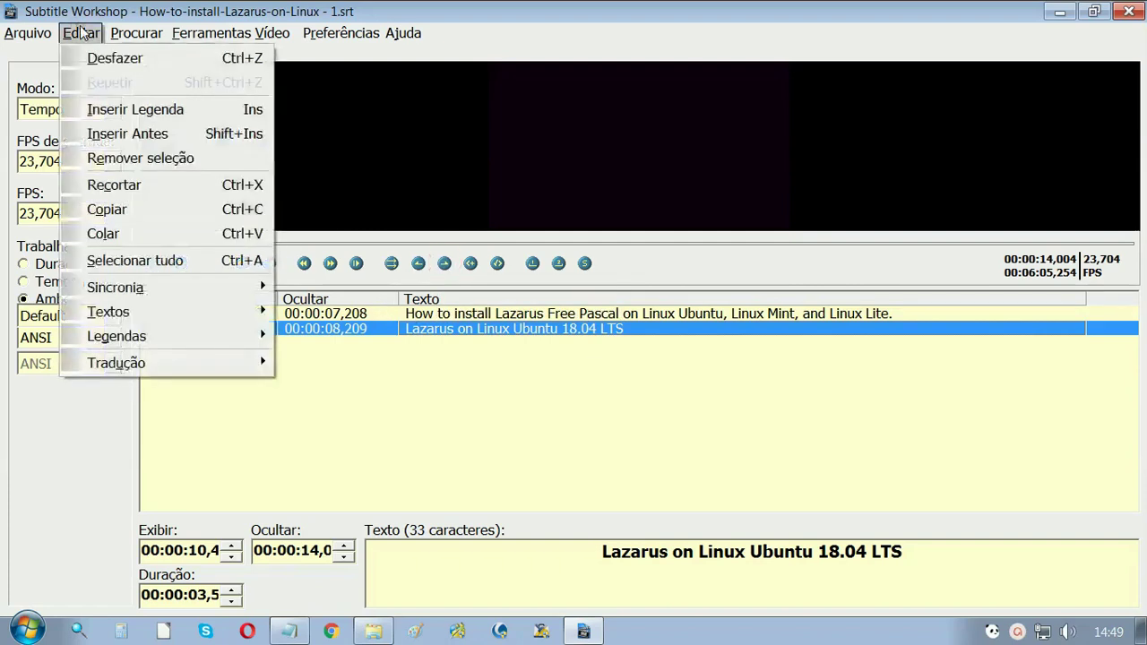
{"action": "left_click", "coordinate": [130, 111]}
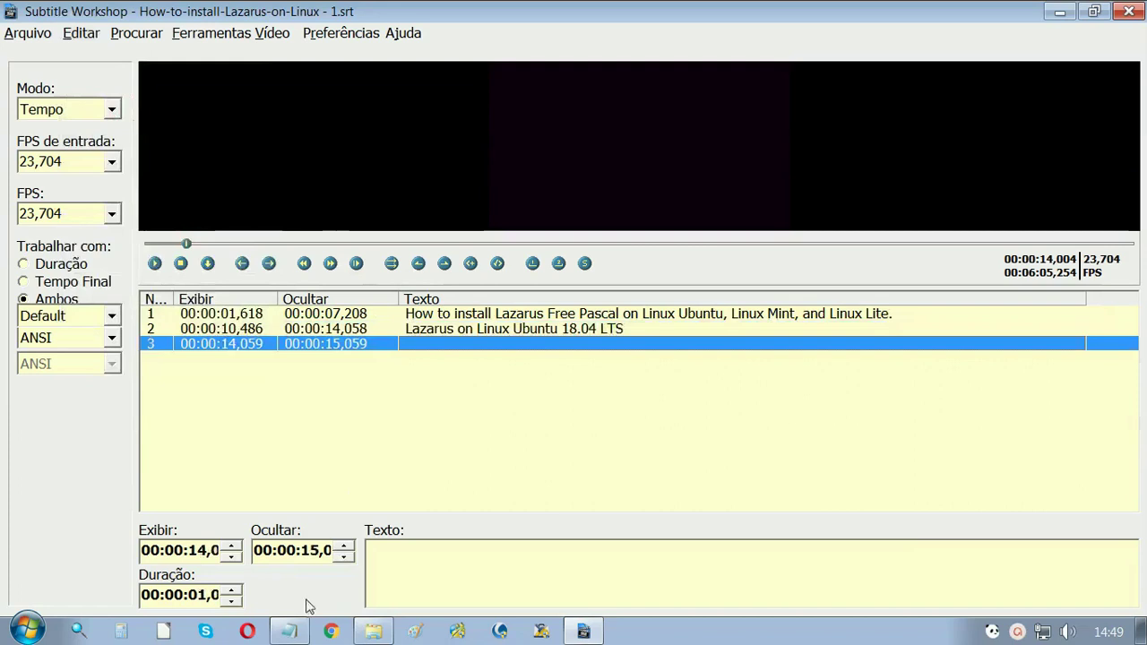
{"action": "left_click", "coordinate": [289, 631]}
{"action": "left_click_drag", "start_coordinate": [289, 512], "coordinate": [731, 512]}
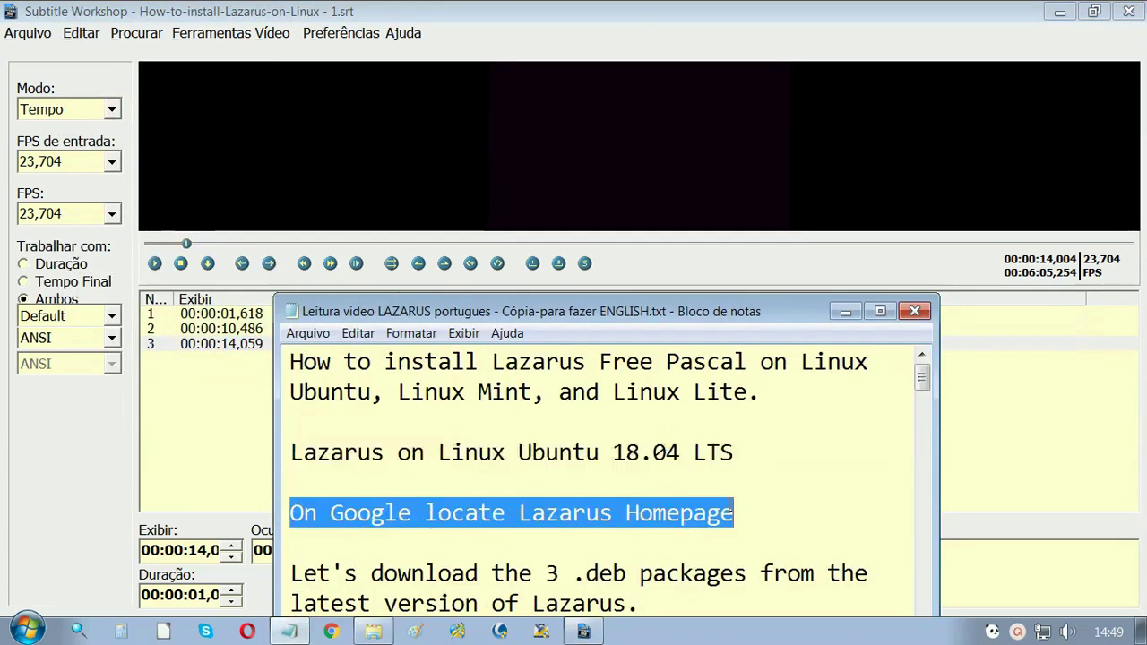
{"action": "right_click", "coordinate": [665, 512]}
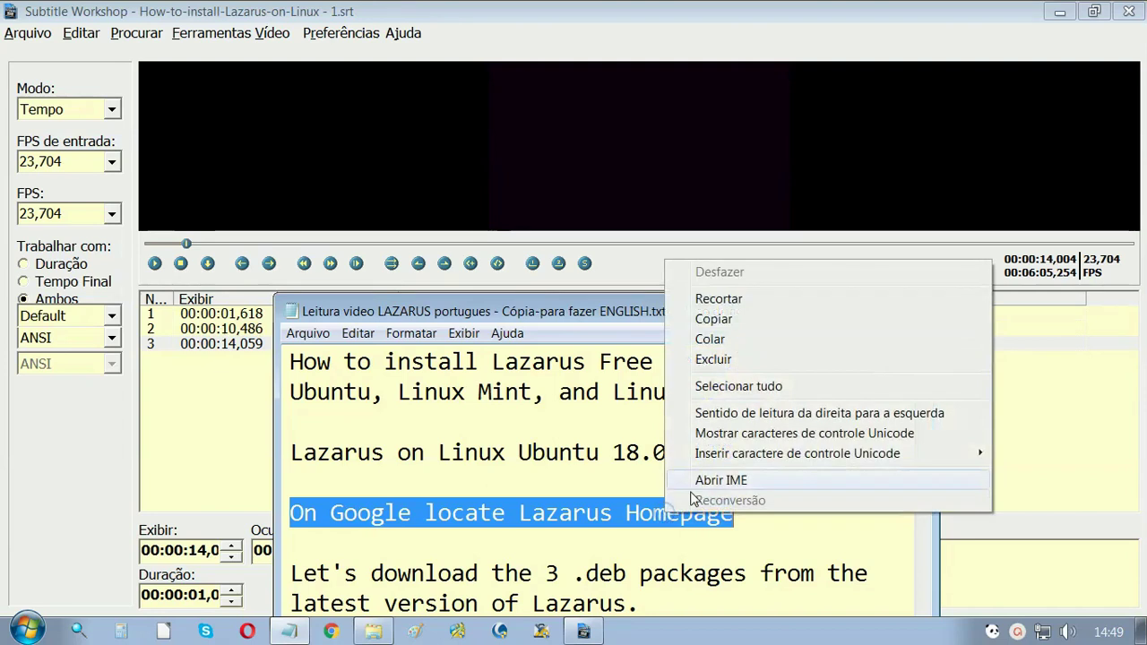
{"action": "left_click", "coordinate": [728, 320]}
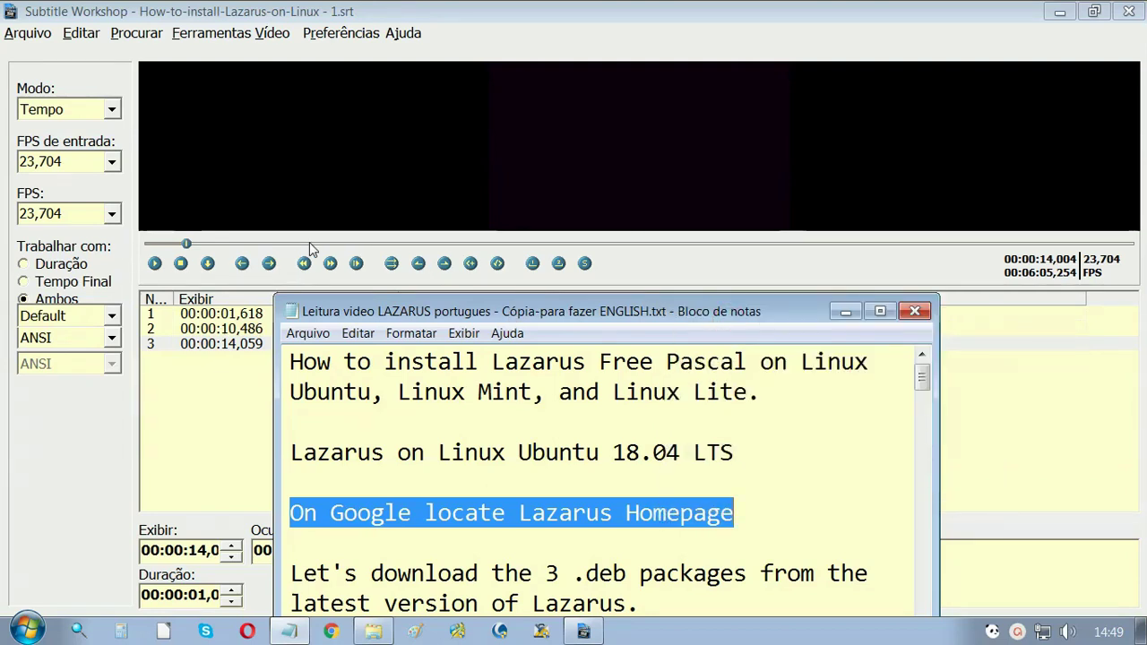
{"action": "left_click", "coordinate": [117, 408]}
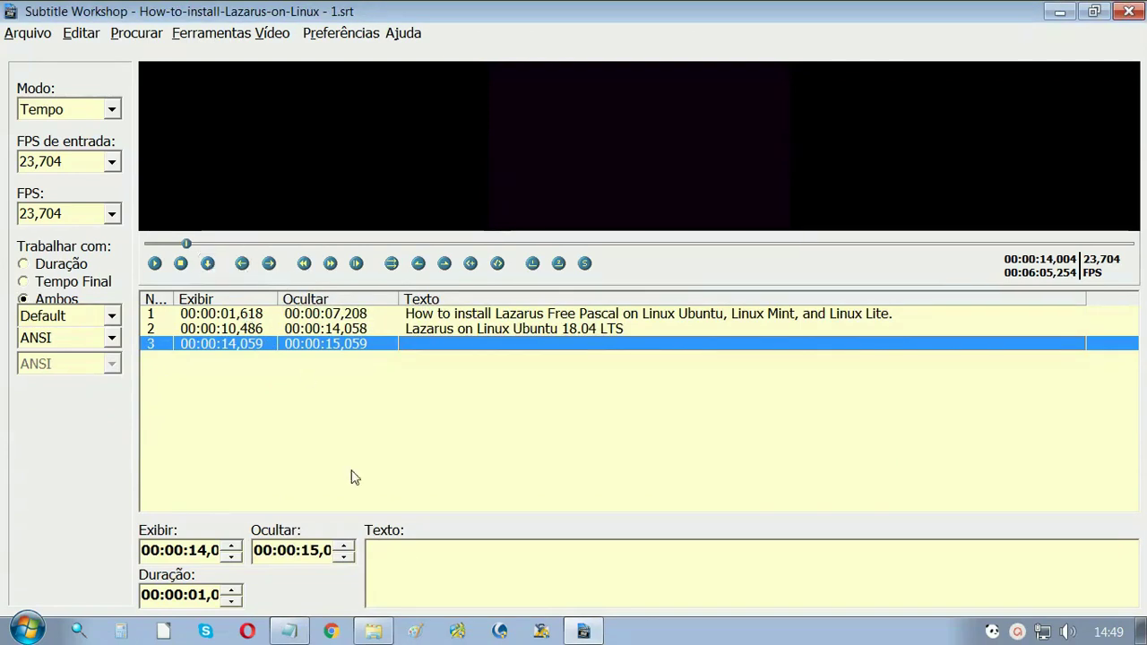
{"action": "left_click", "coordinate": [473, 571]}
{"action": "key", "text": "ctrl+v"}
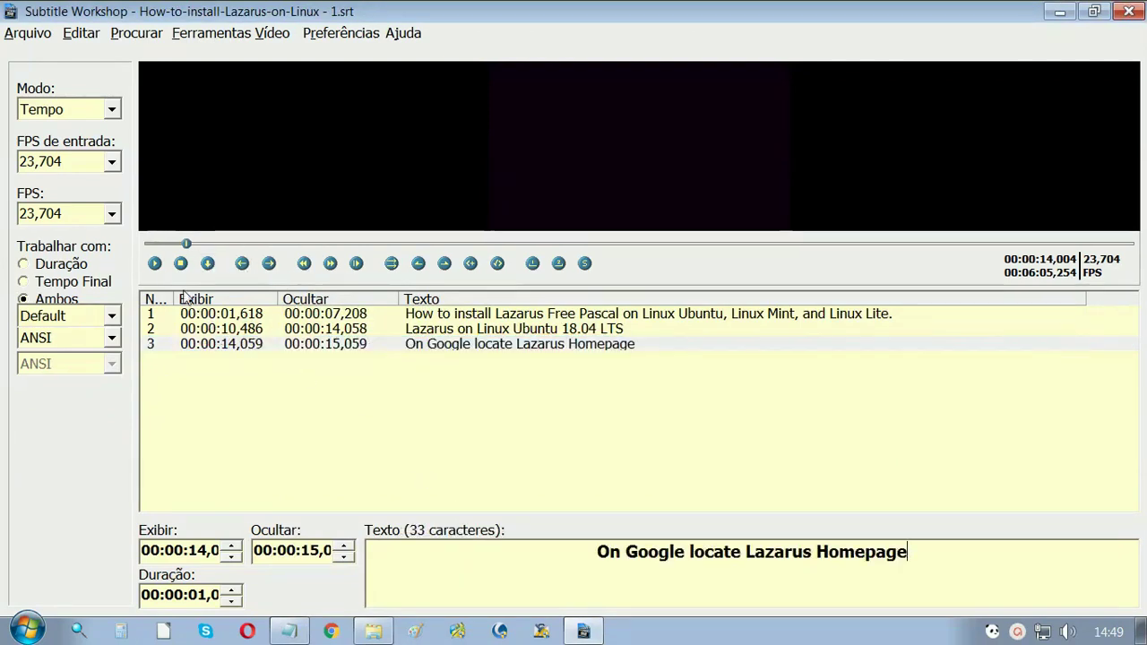
Play the video and set the third subtitle's start time to 00:00:18,846 and its end time at the paused position 00:00:20,380
{"action": "left_click", "coordinate": [154, 264]}
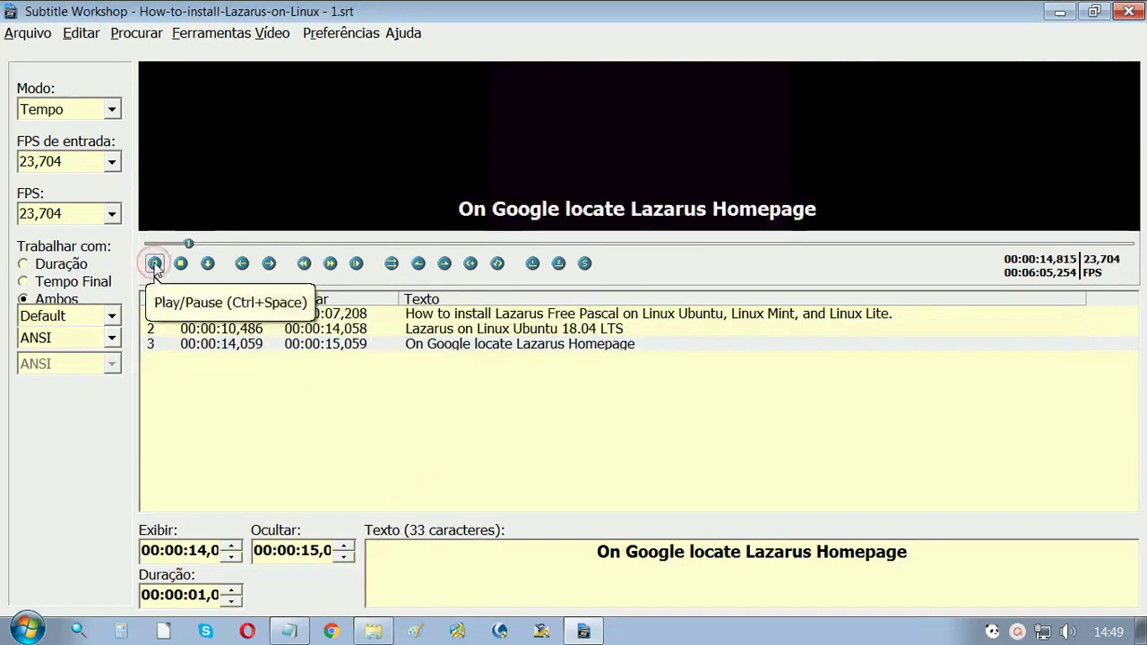
{"action": "left_click", "coordinate": [155, 264]}
{"action": "left_click", "coordinate": [154, 264]}
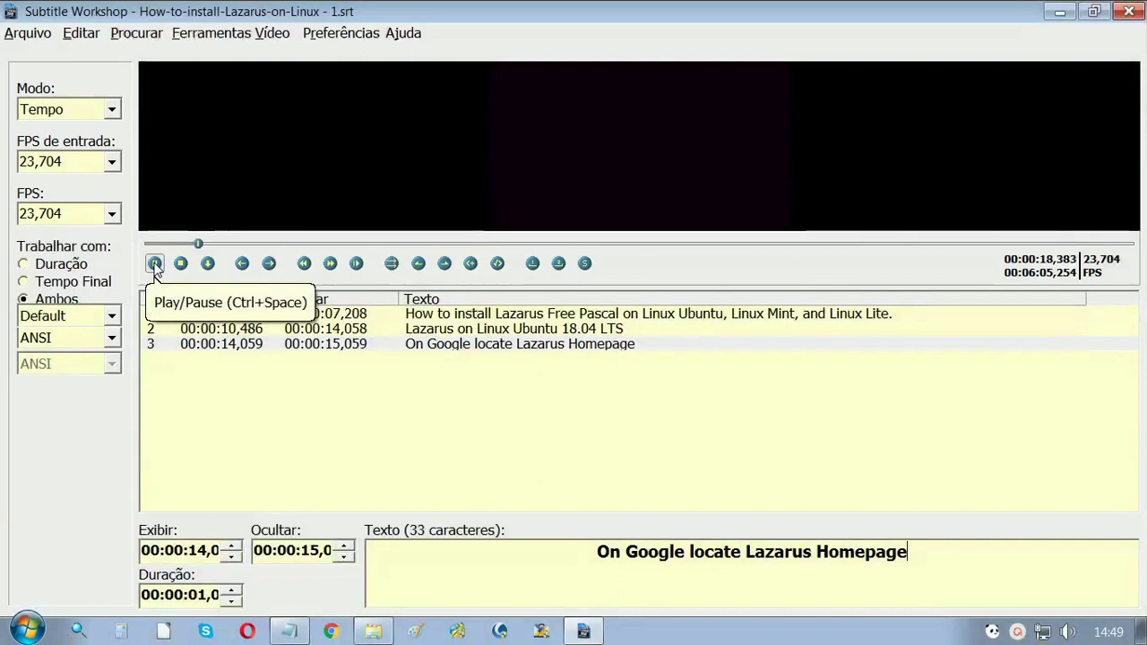
{"action": "left_click", "coordinate": [154, 264]}
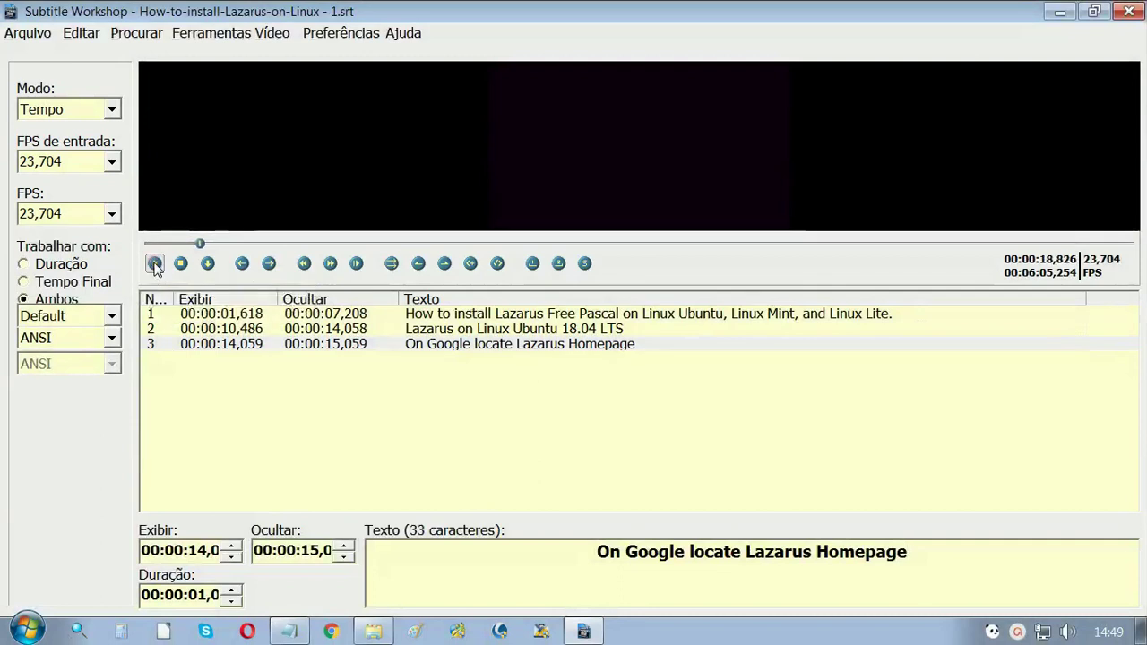
{"action": "left_click", "coordinate": [418, 263]}
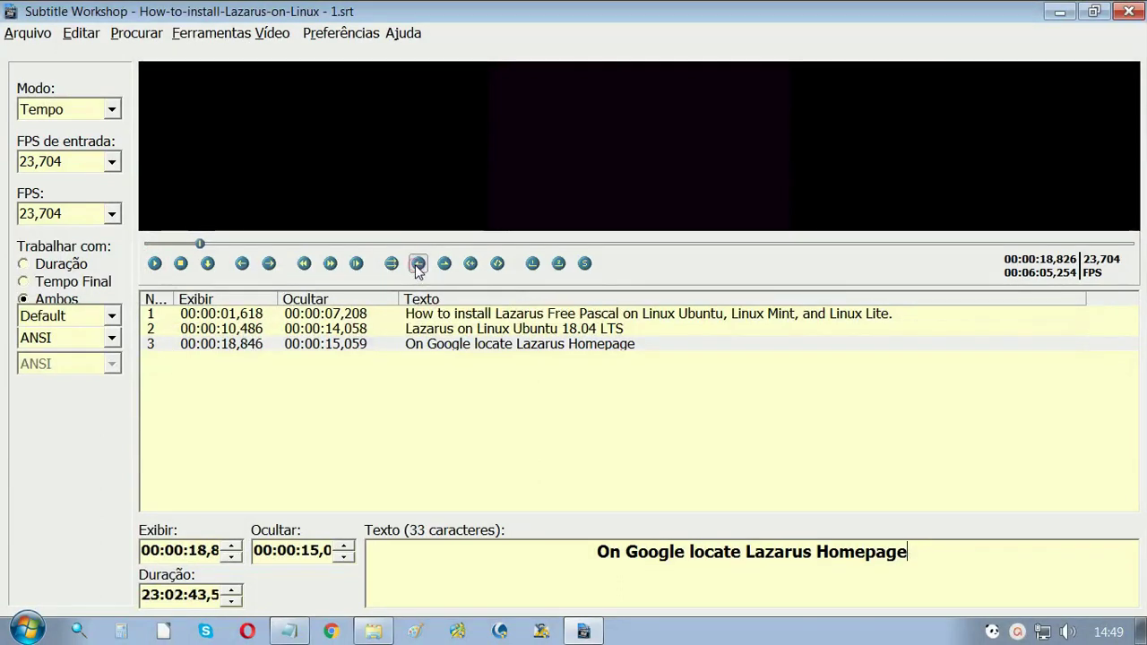
{"action": "left_click", "coordinate": [154, 264]}
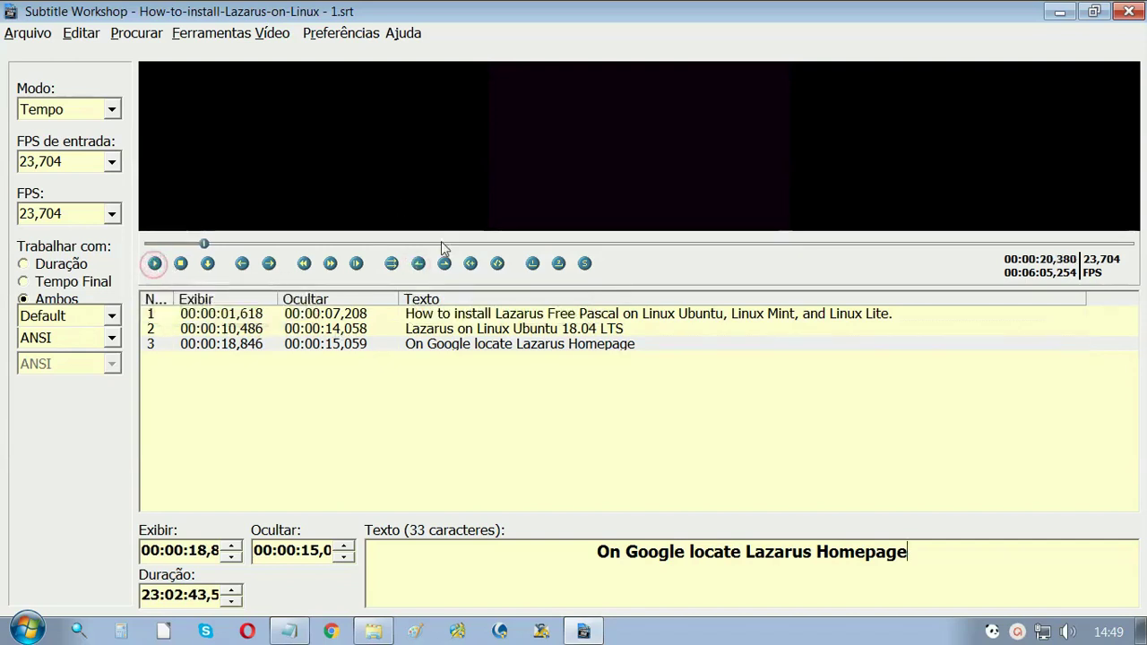
{"action": "left_click", "coordinate": [444, 264]}
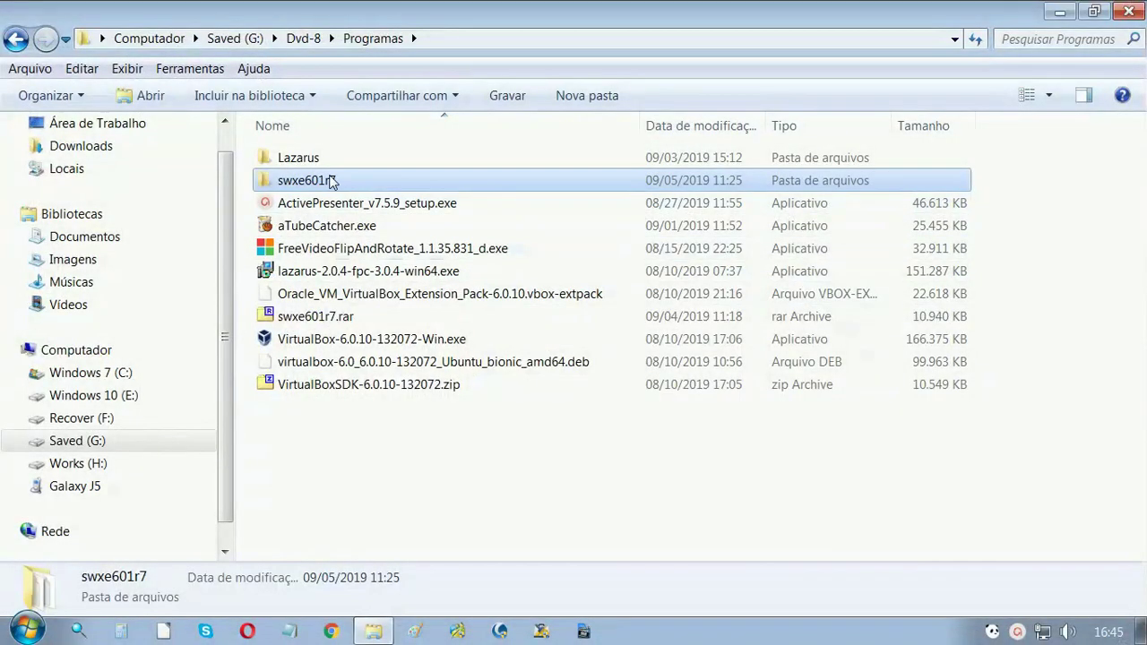
Open the swxe601r7 program folder and launch SWXE.exe to switch to Subtitle Workshop XE
{"action": "double_click", "coordinate": [332, 181]}
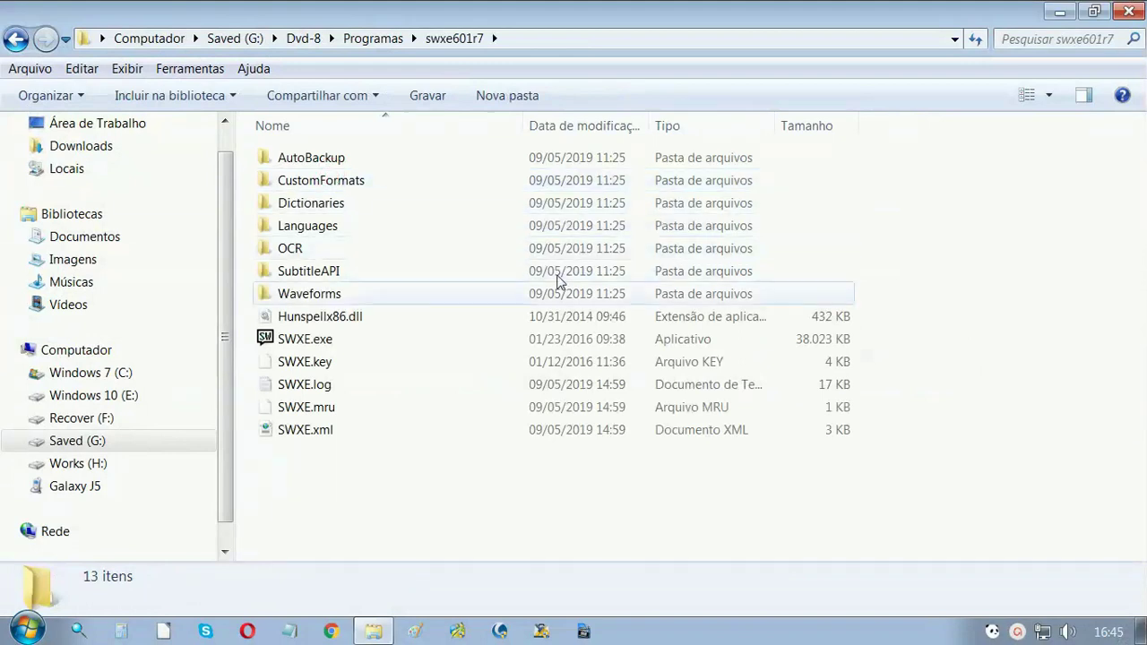
{"action": "left_click", "coordinate": [299, 338]}
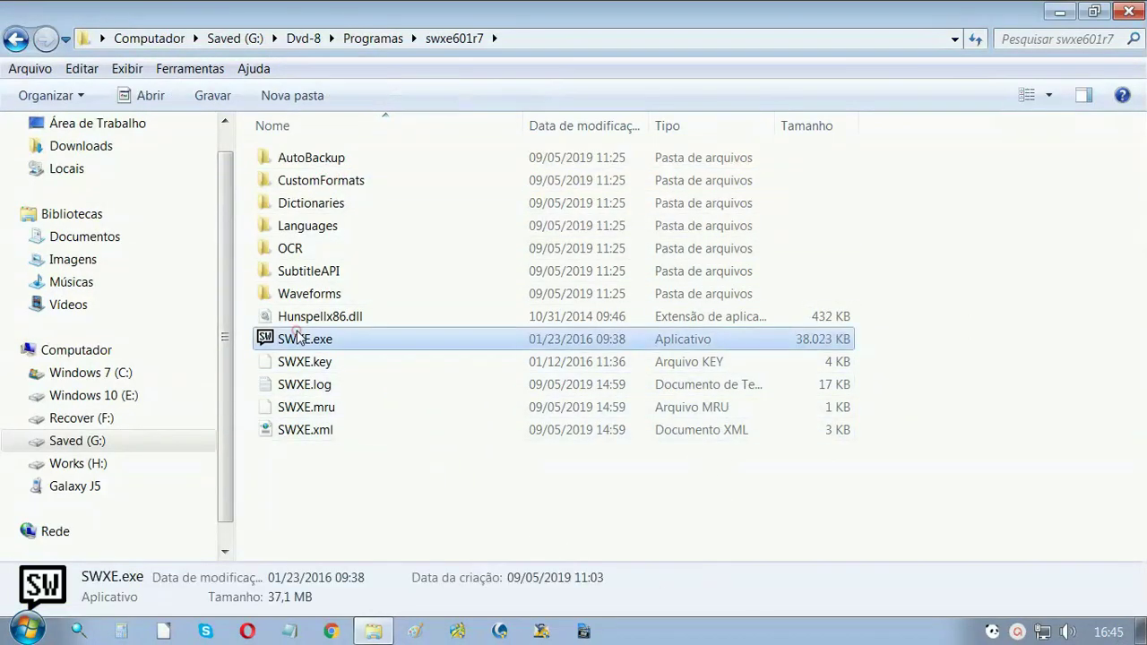
{"action": "double_click", "coordinate": [300, 338]}
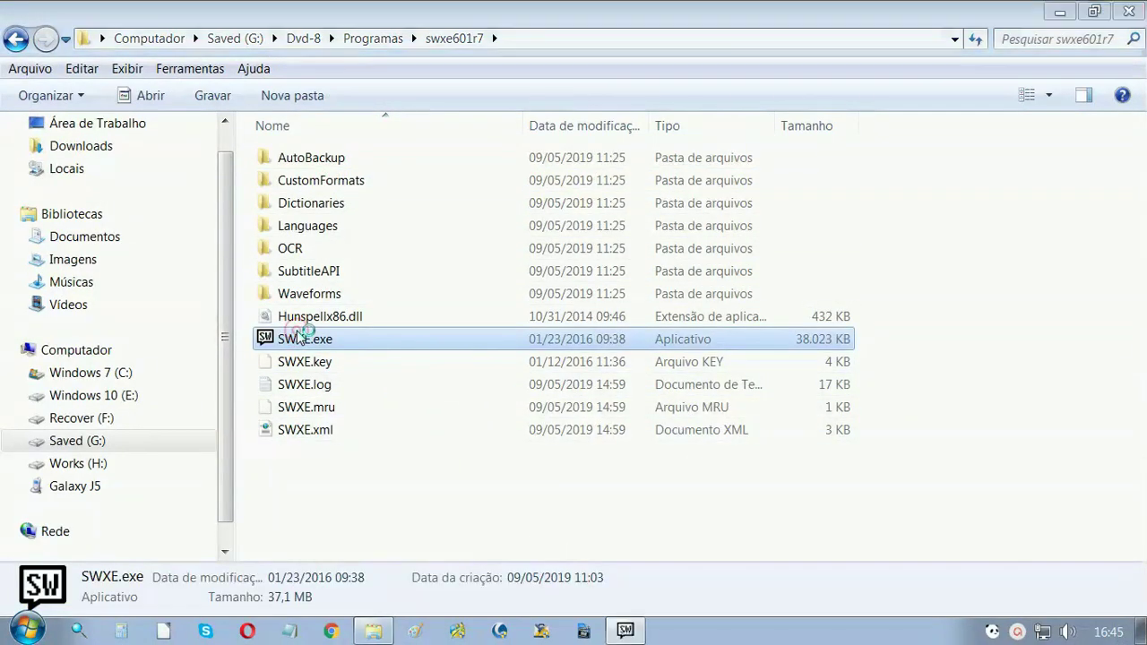
{"action": "double_click", "coordinate": [391, 342]}
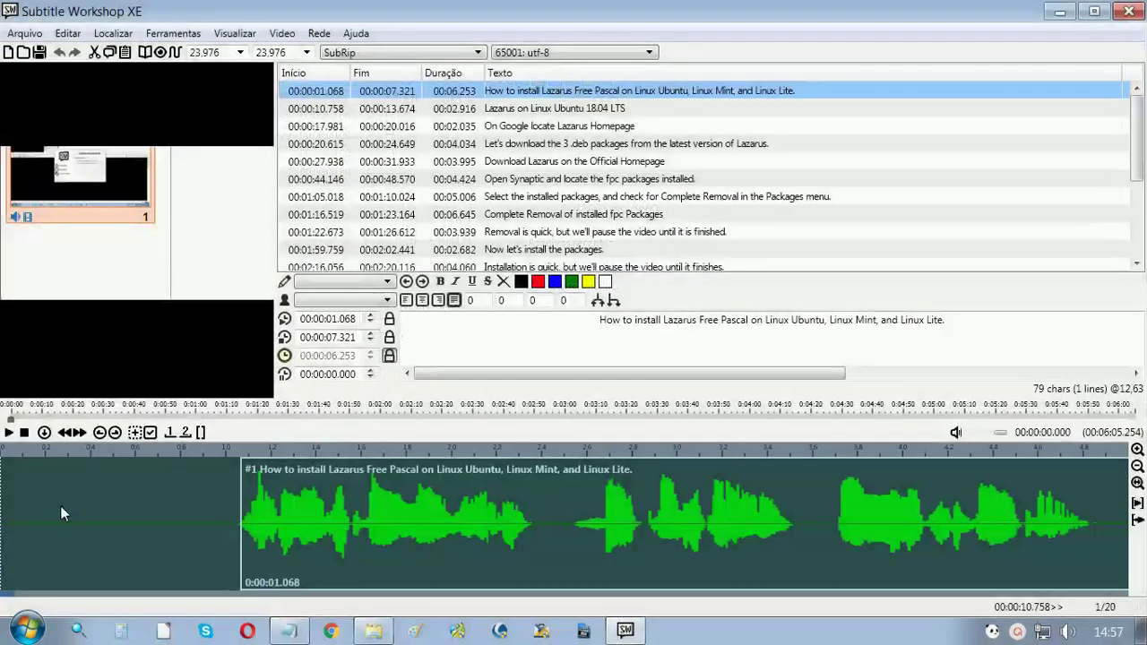
Play the beginning of the video and adjust the first subtitle's start on the waveform to 00:00:01.112
{"action": "left_click", "coordinate": [8, 432]}
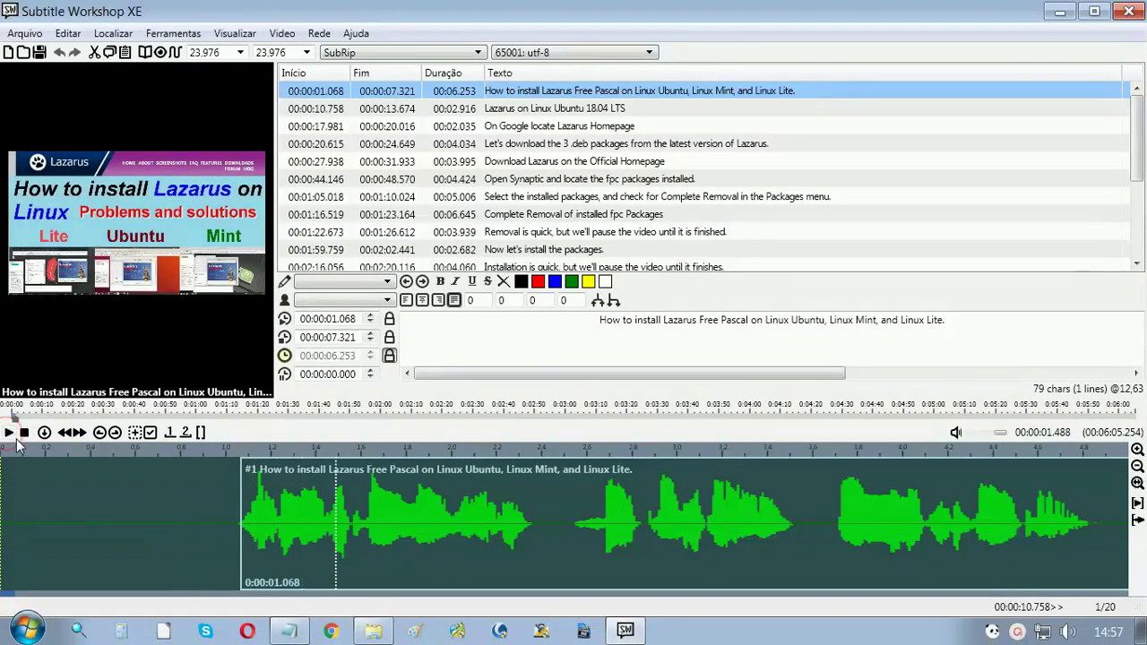
{"action": "left_click", "coordinate": [449, 94]}
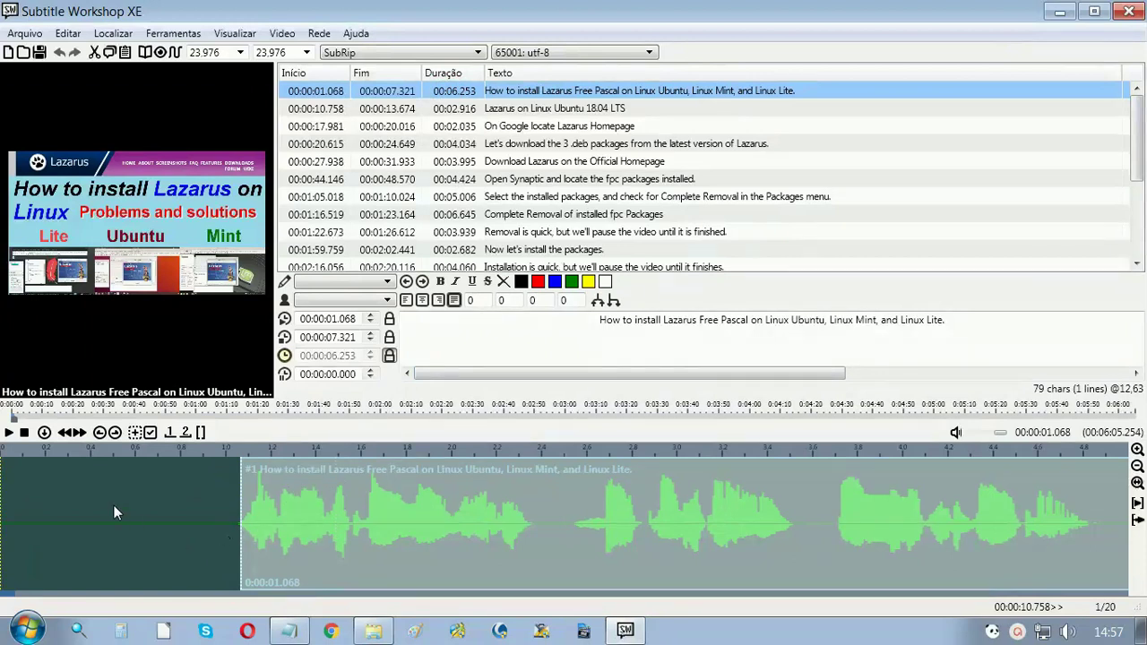
{"action": "left_click_drag", "start_coordinate": [238, 531], "coordinate": [252, 496]}
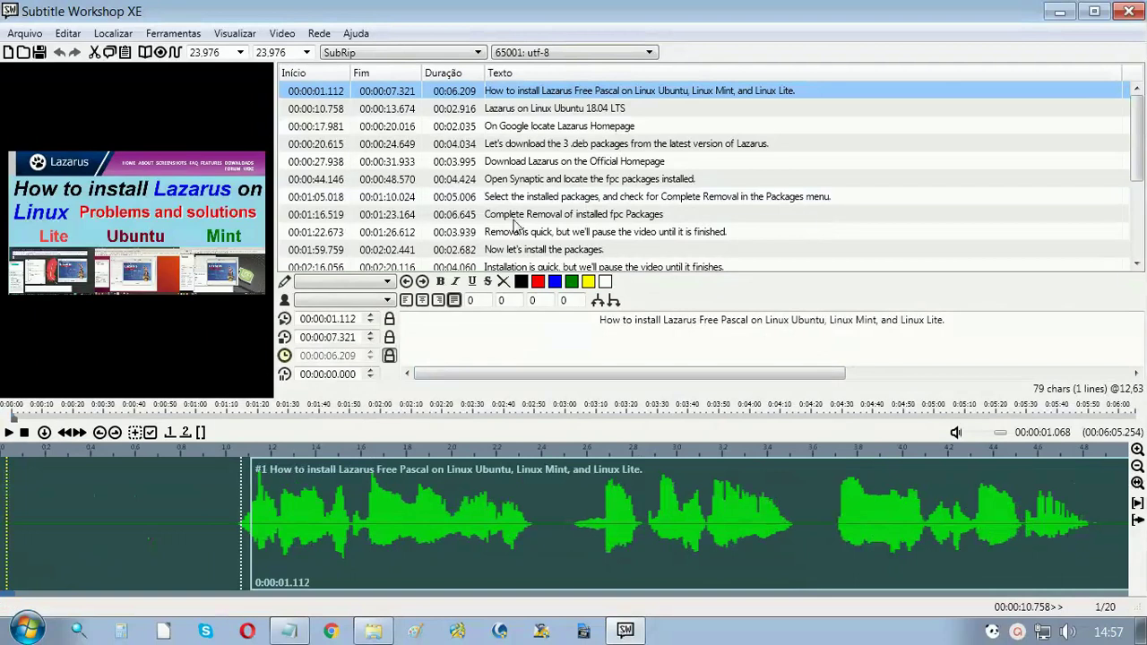
Fit the second subtitle to its speech on the waveform, with its start at 00:00:10.747 and its end at 00:00:13.444
{"action": "left_click", "coordinate": [535, 108]}
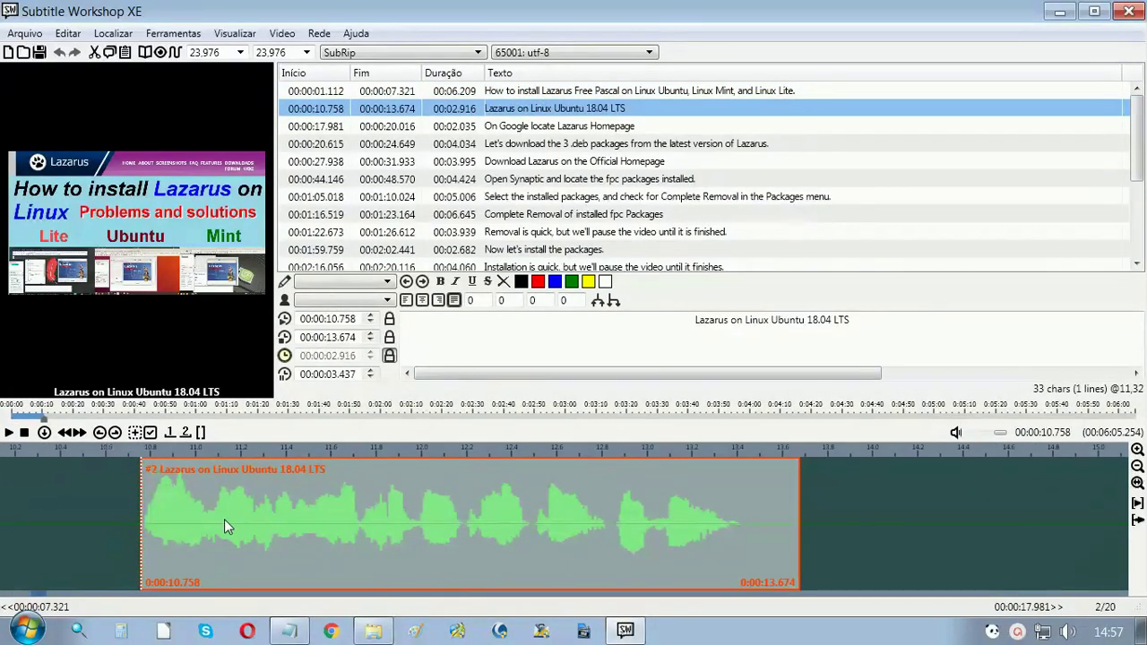
{"action": "left_click", "coordinate": [49, 520]}
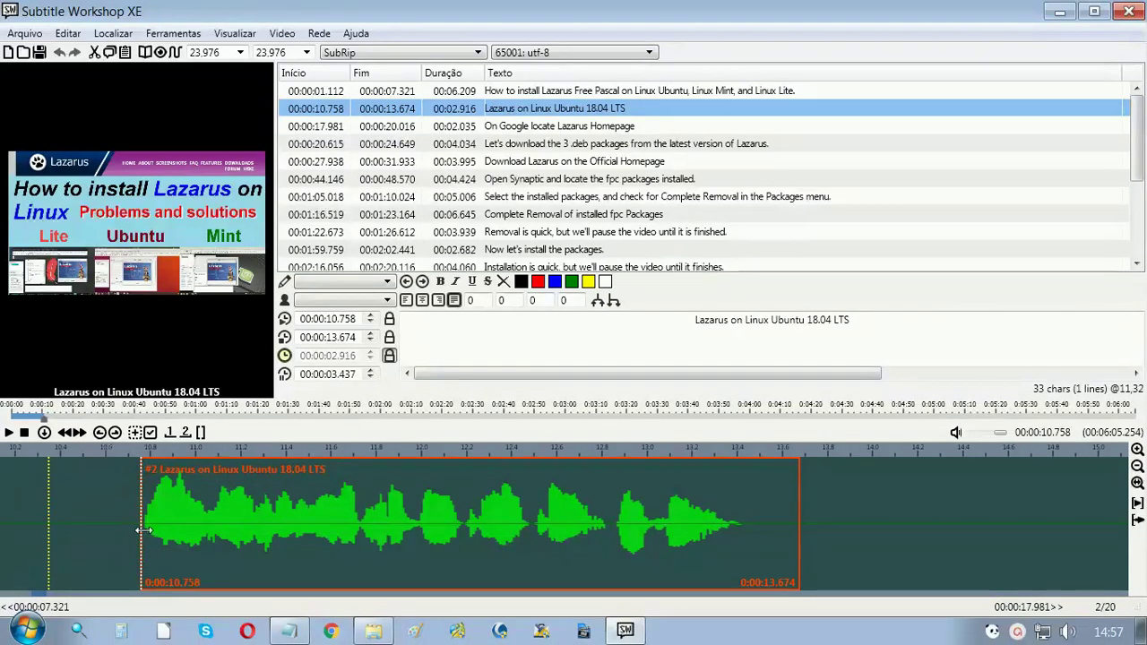
{"action": "mouse_move", "coordinate": [141, 521]}
{"action": "left_mouse_down"}
{"action": "mouse_move", "coordinate": [425, 517]}
{"action": "mouse_move", "coordinate": [140, 520]}
{"action": "left_mouse_up"}
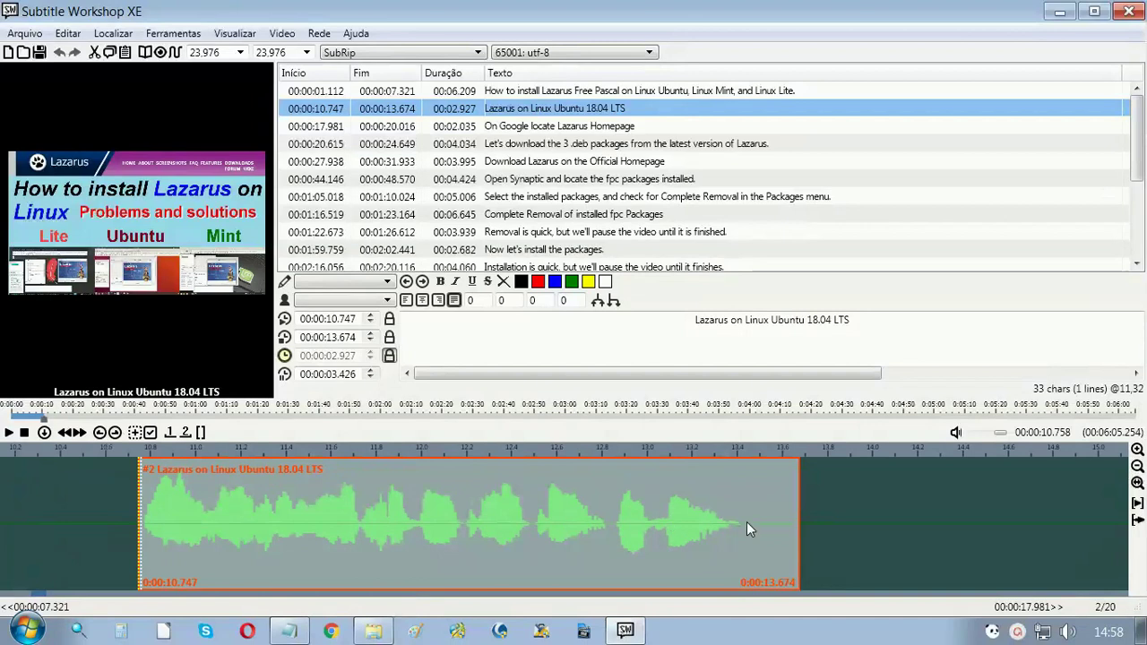
{"action": "left_click", "coordinate": [803, 527]}
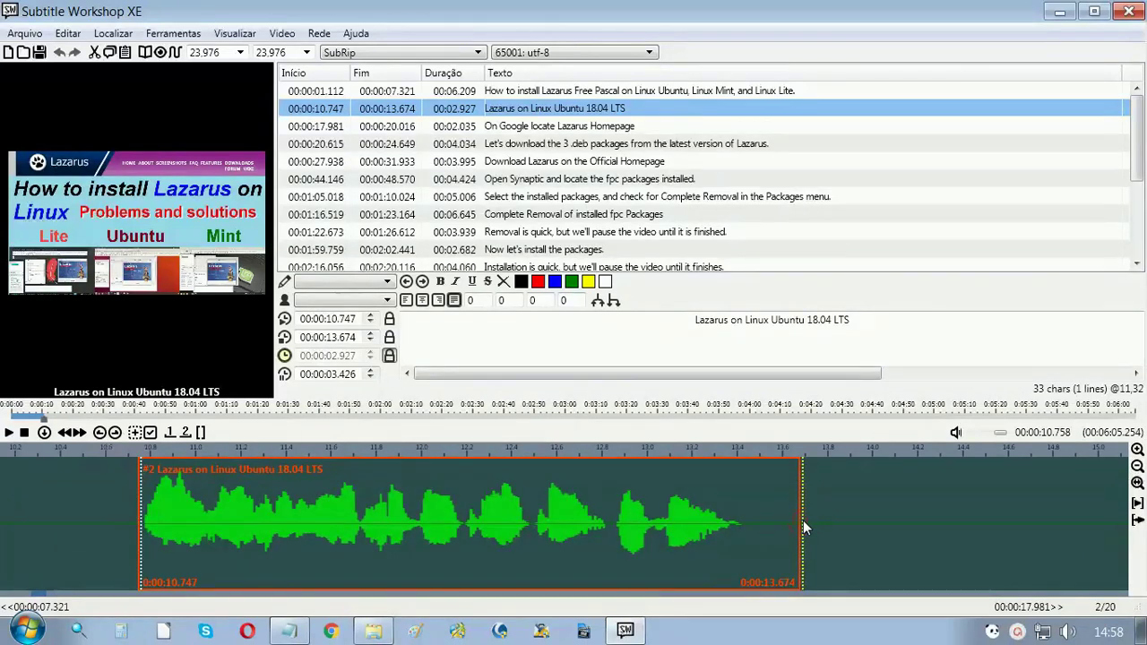
{"action": "left_click_drag", "start_coordinate": [803, 527], "coordinate": [746, 529]}
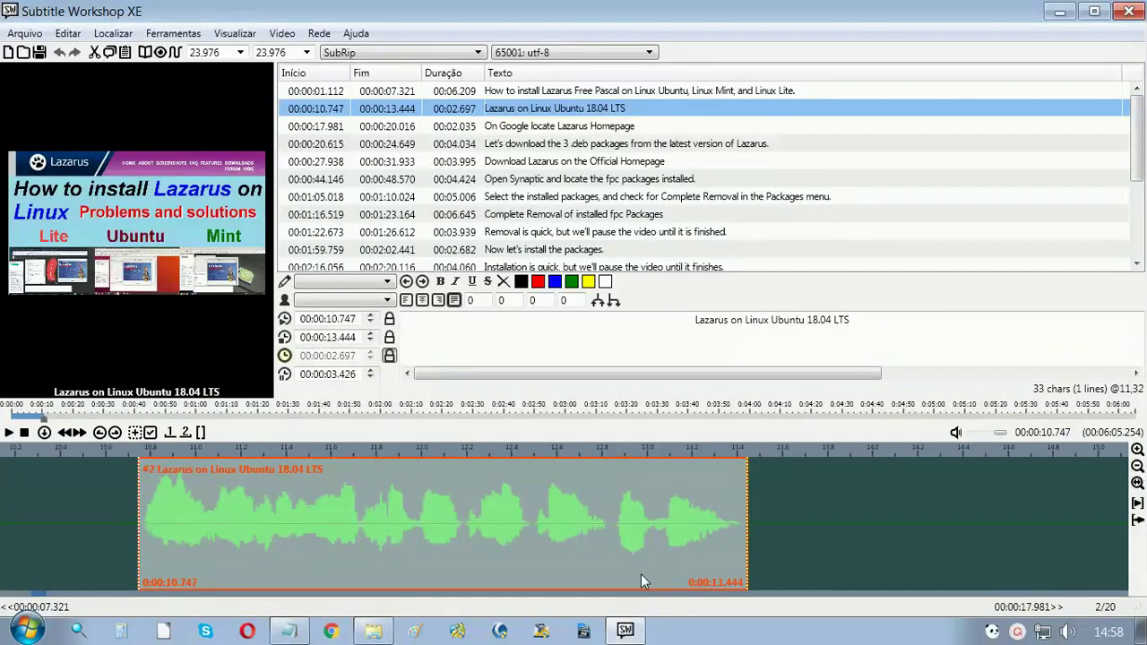
{"action": "left_click", "coordinate": [641, 576]}
{"action": "left_click", "coordinate": [699, 506]}
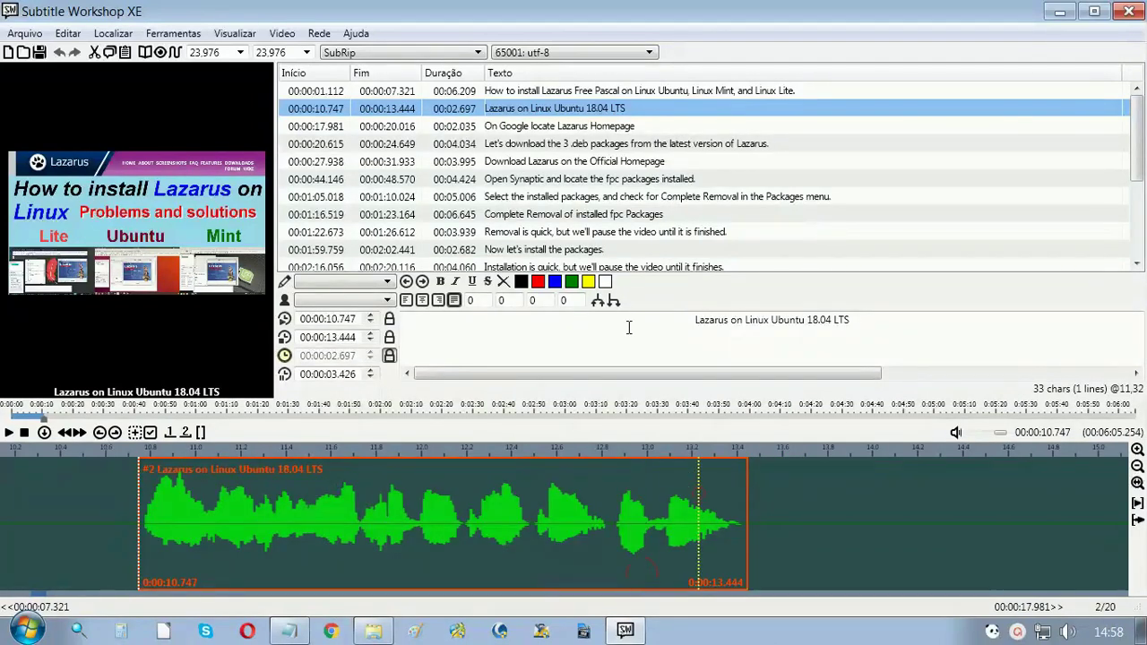
Play the fourth subtitle, "Let's download the 3 .deb packages from the latest version of Lazarus.", and view the fifth subtitle's waveform
{"action": "left_click", "coordinate": [556, 151]}
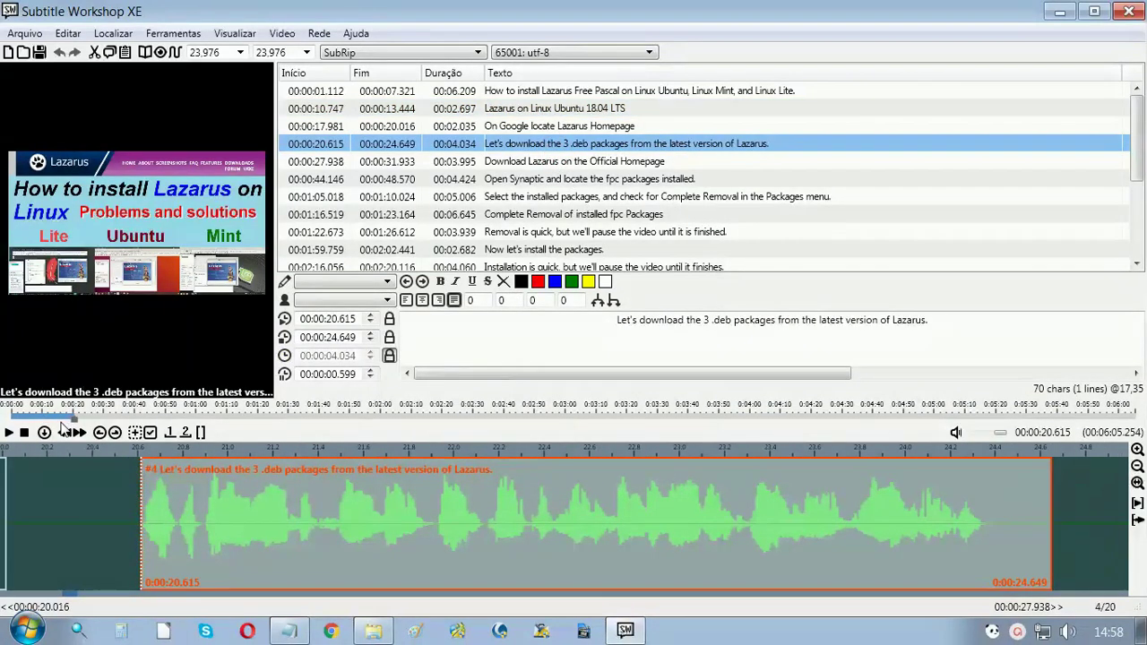
{"action": "left_click", "coordinate": [11, 433]}
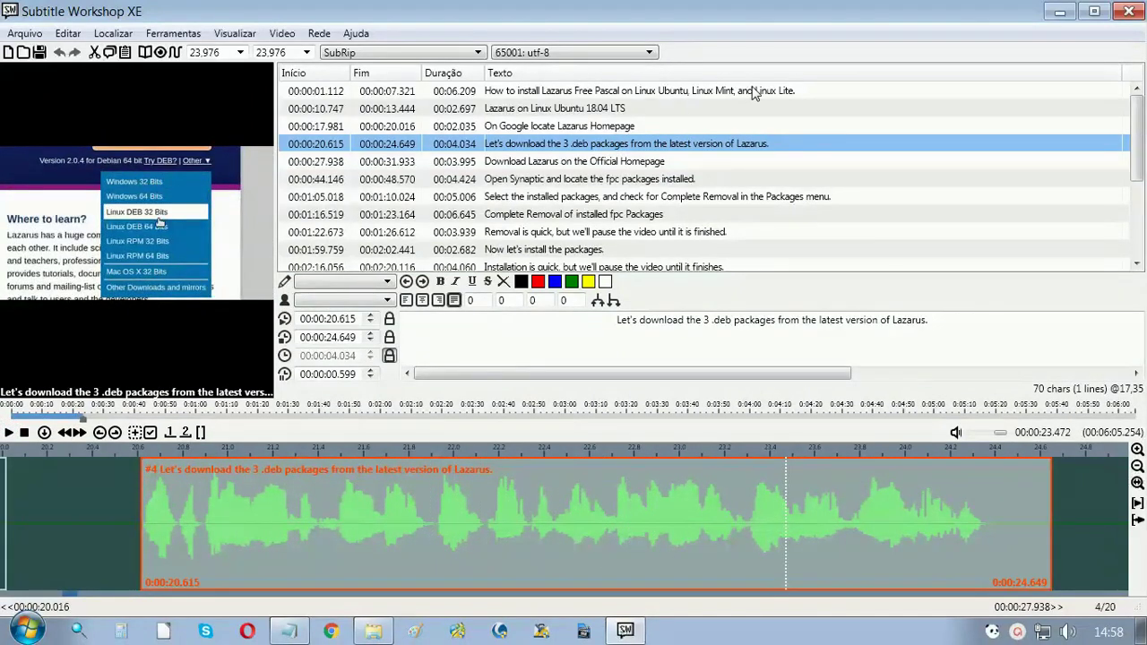
{"action": "left_click", "coordinate": [681, 165]}
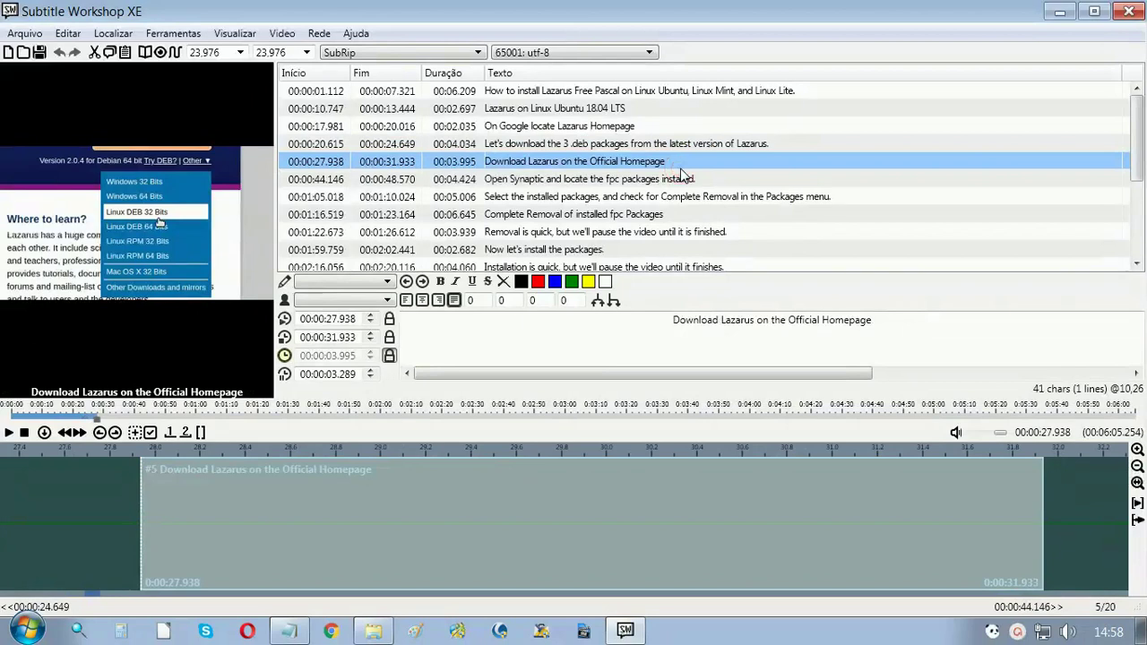
Shorten the sixth subtitle, "Open Synaptic and locate the fpc packages installed.", so it ends just after the speech on the waveform
{"action": "left_click", "coordinate": [679, 184]}
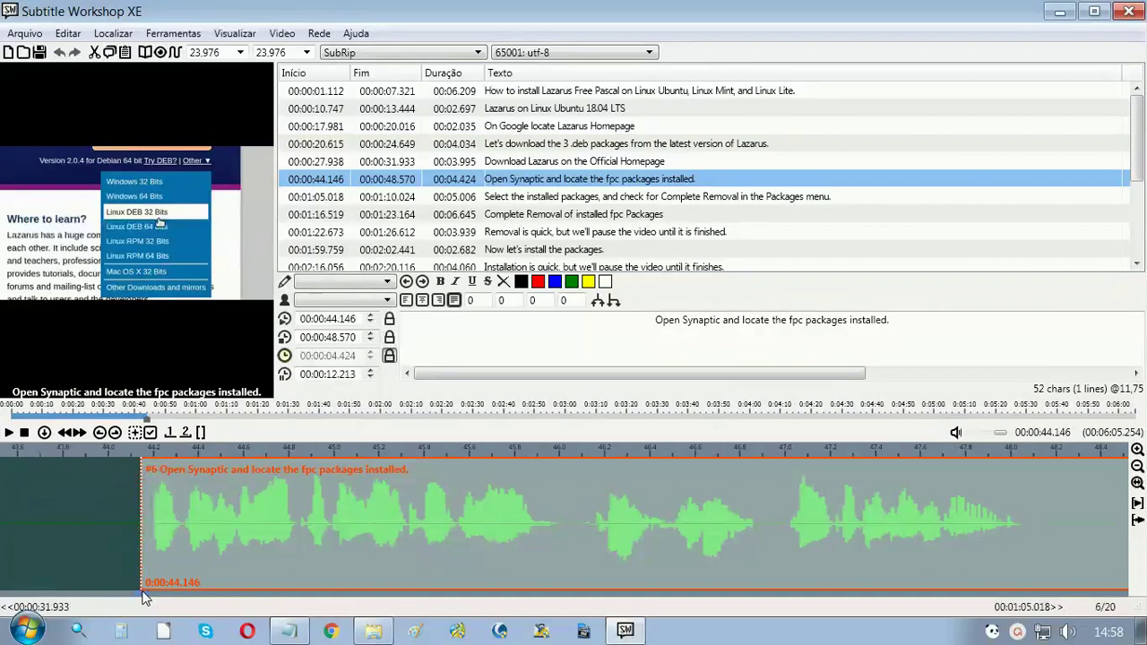
{"action": "left_click_drag", "start_coordinate": [141, 592], "coordinate": [147, 591]}
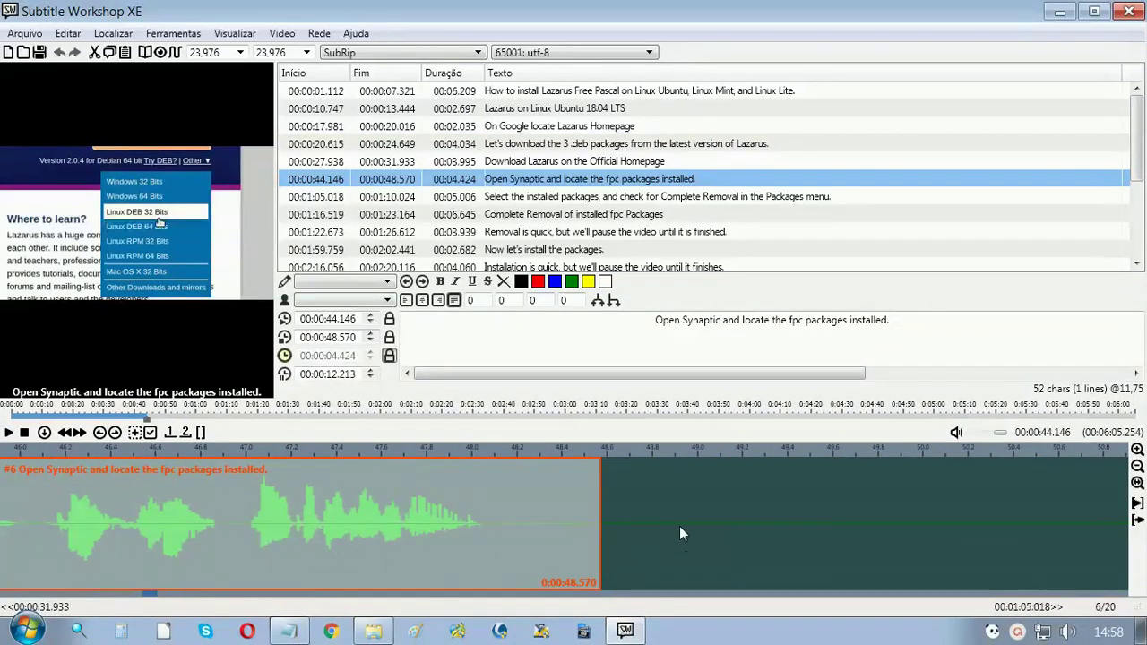
{"action": "left_click", "coordinate": [698, 515]}
{"action": "left_click", "coordinate": [574, 529]}
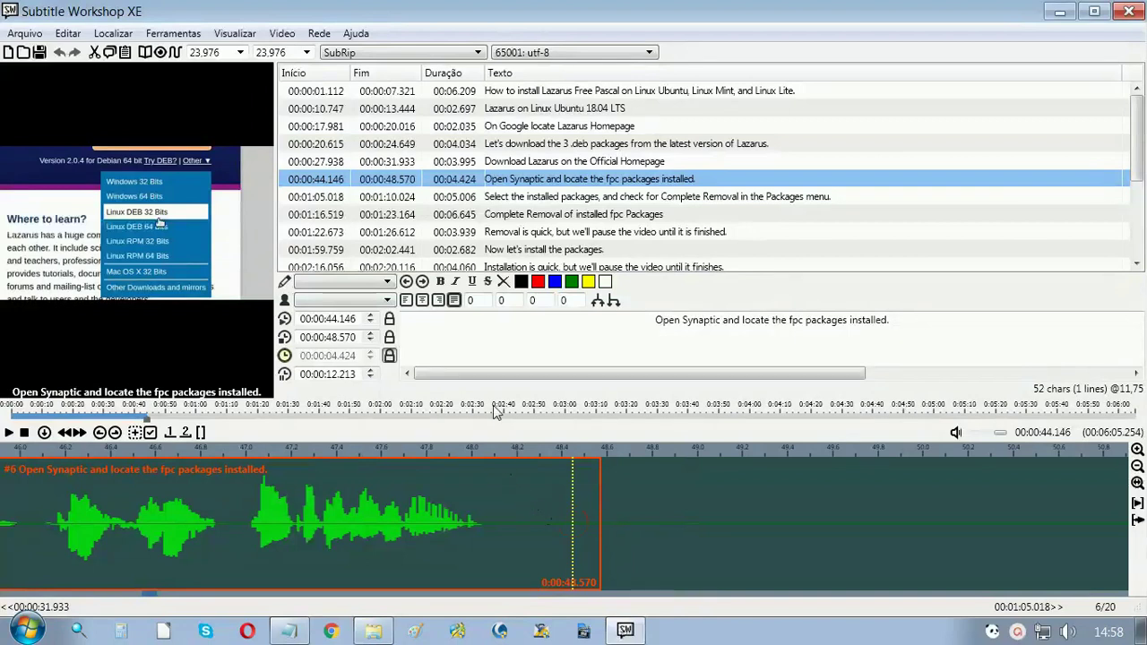
{"action": "left_click", "coordinate": [544, 181]}
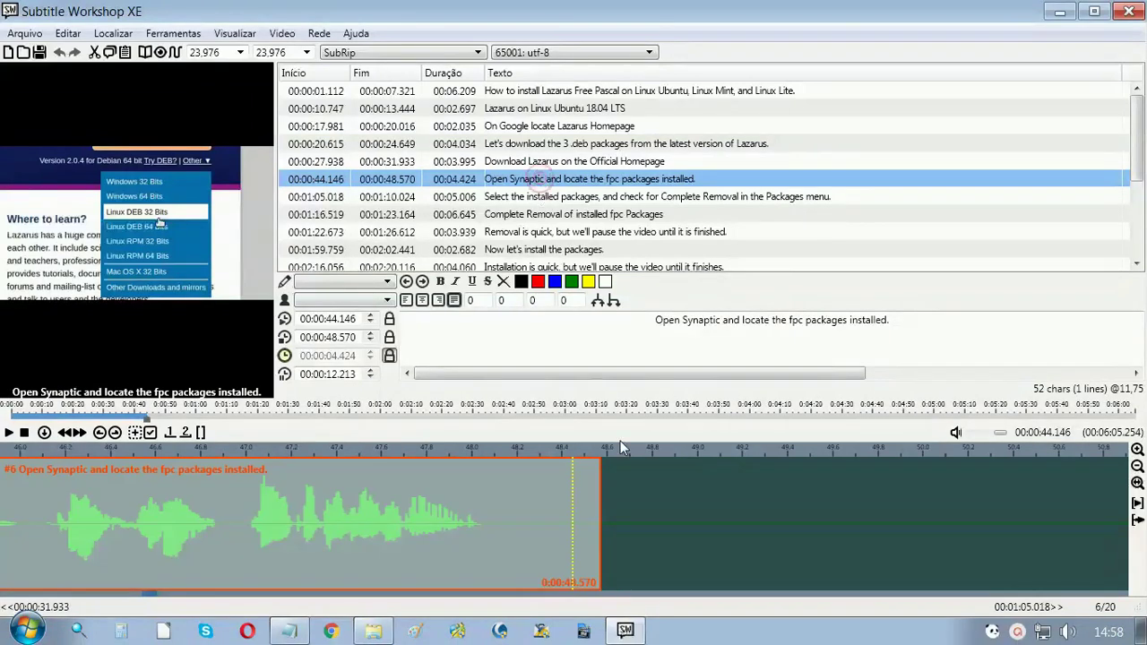
{"action": "left_click_drag", "start_coordinate": [601, 534], "coordinate": [503, 524]}
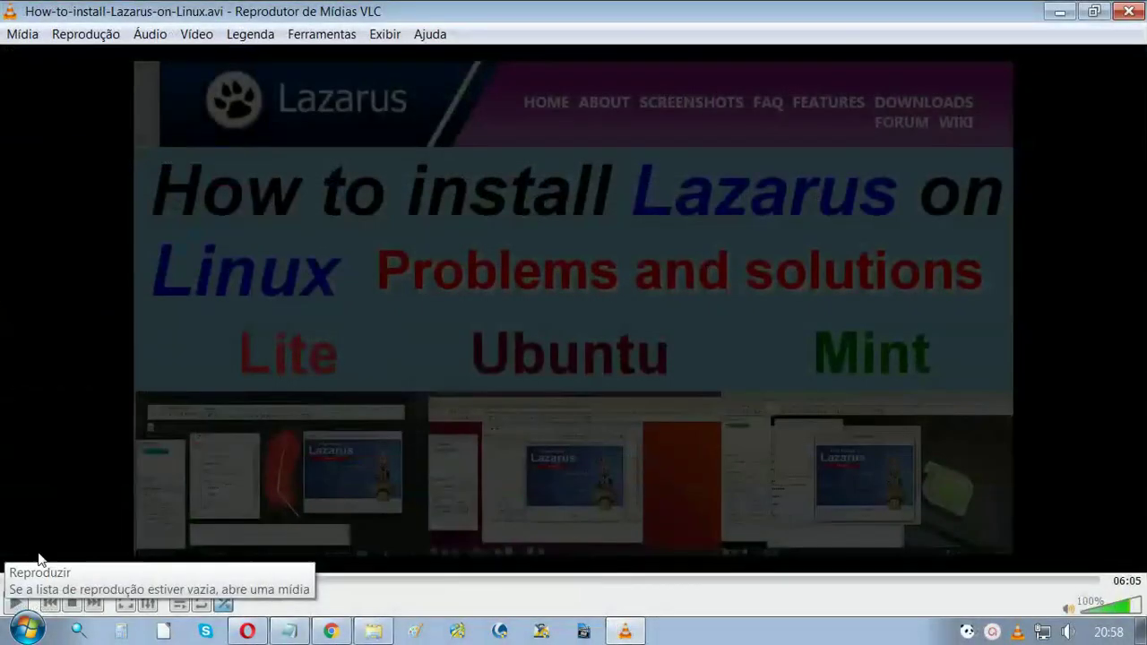
Play How-to-install-Lazarus-on-Linux.avi in VLC to check the displayed subtitles, pause it at 00:20, and close the player
{"action": "left_click", "coordinate": [16, 602]}
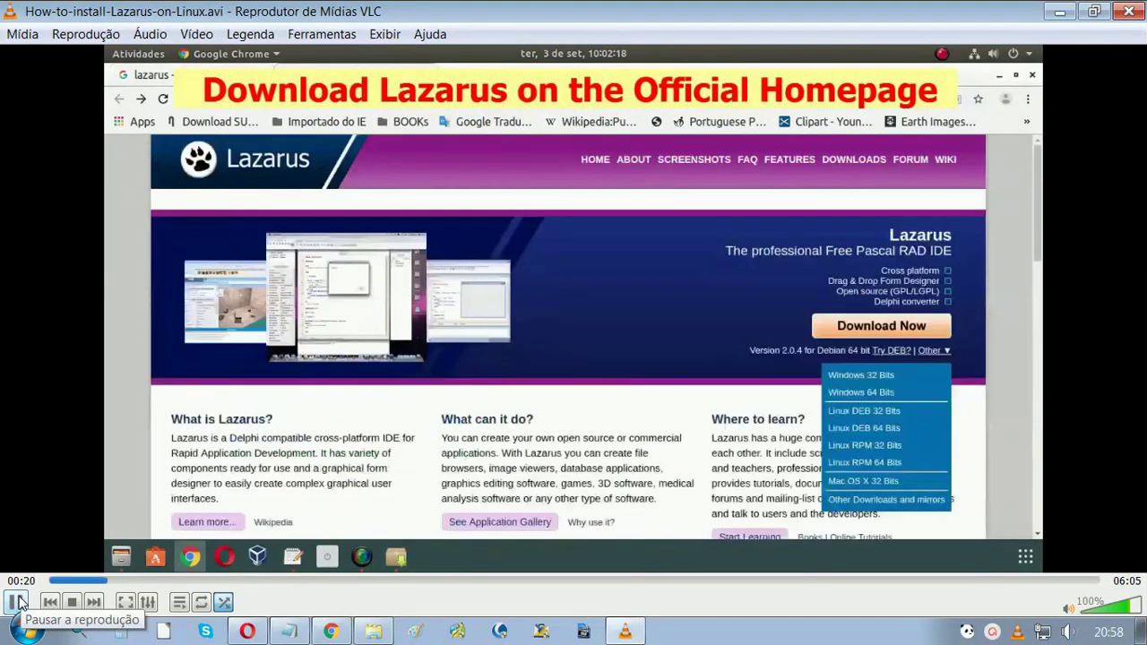
{"action": "left_click", "coordinate": [18, 603]}
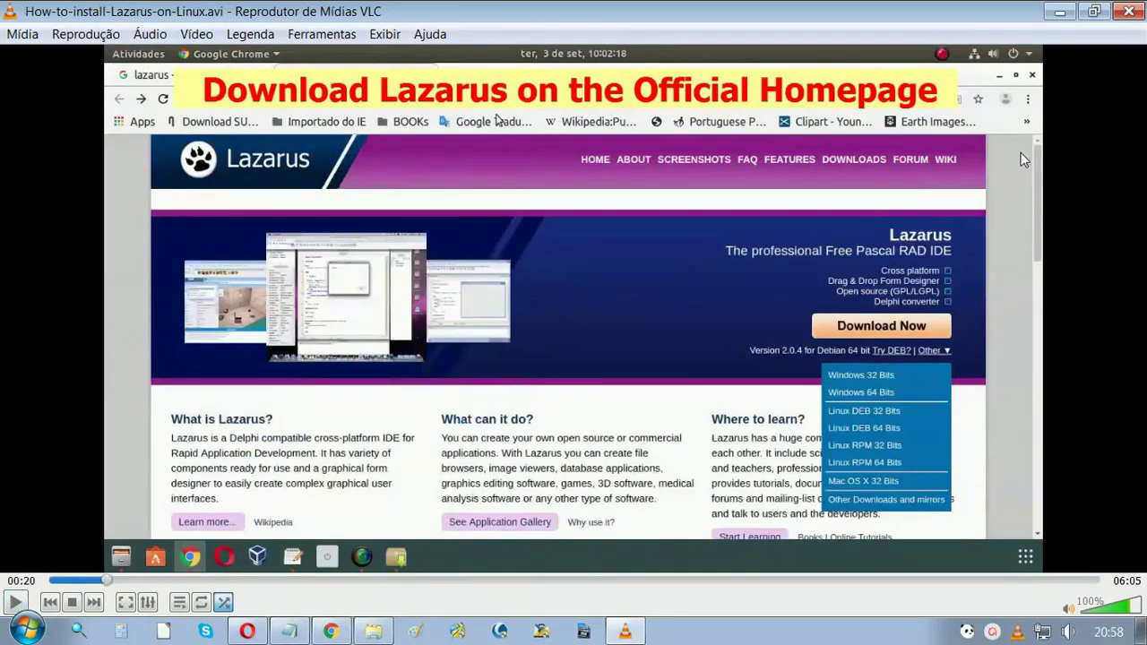
{"action": "left_click", "coordinate": [1120, 18]}
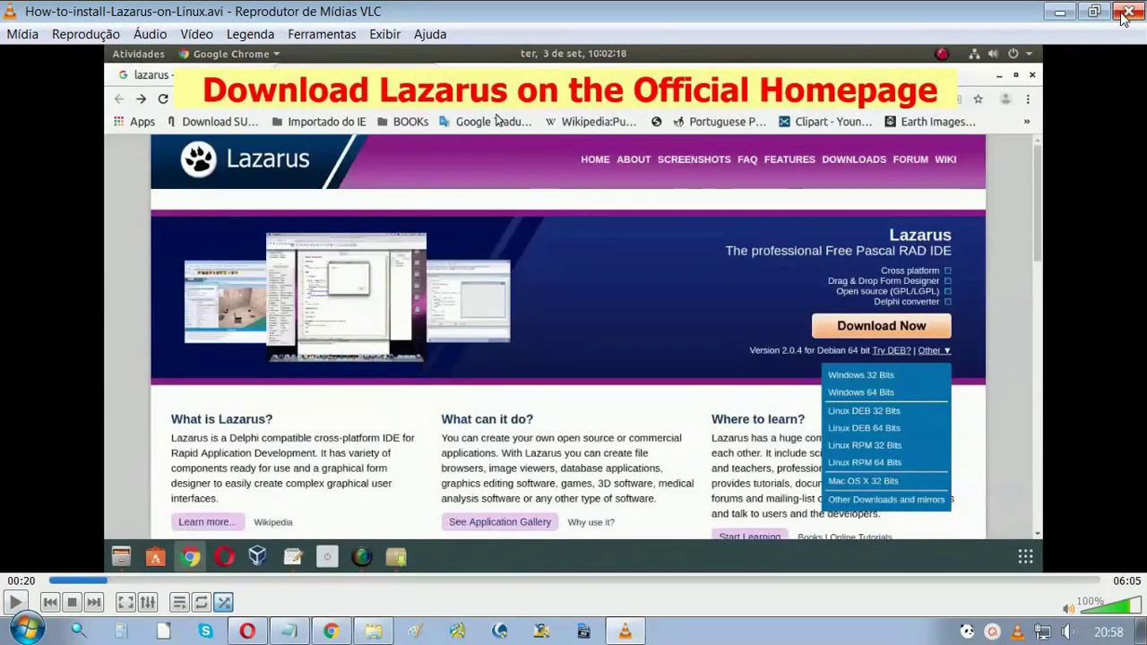